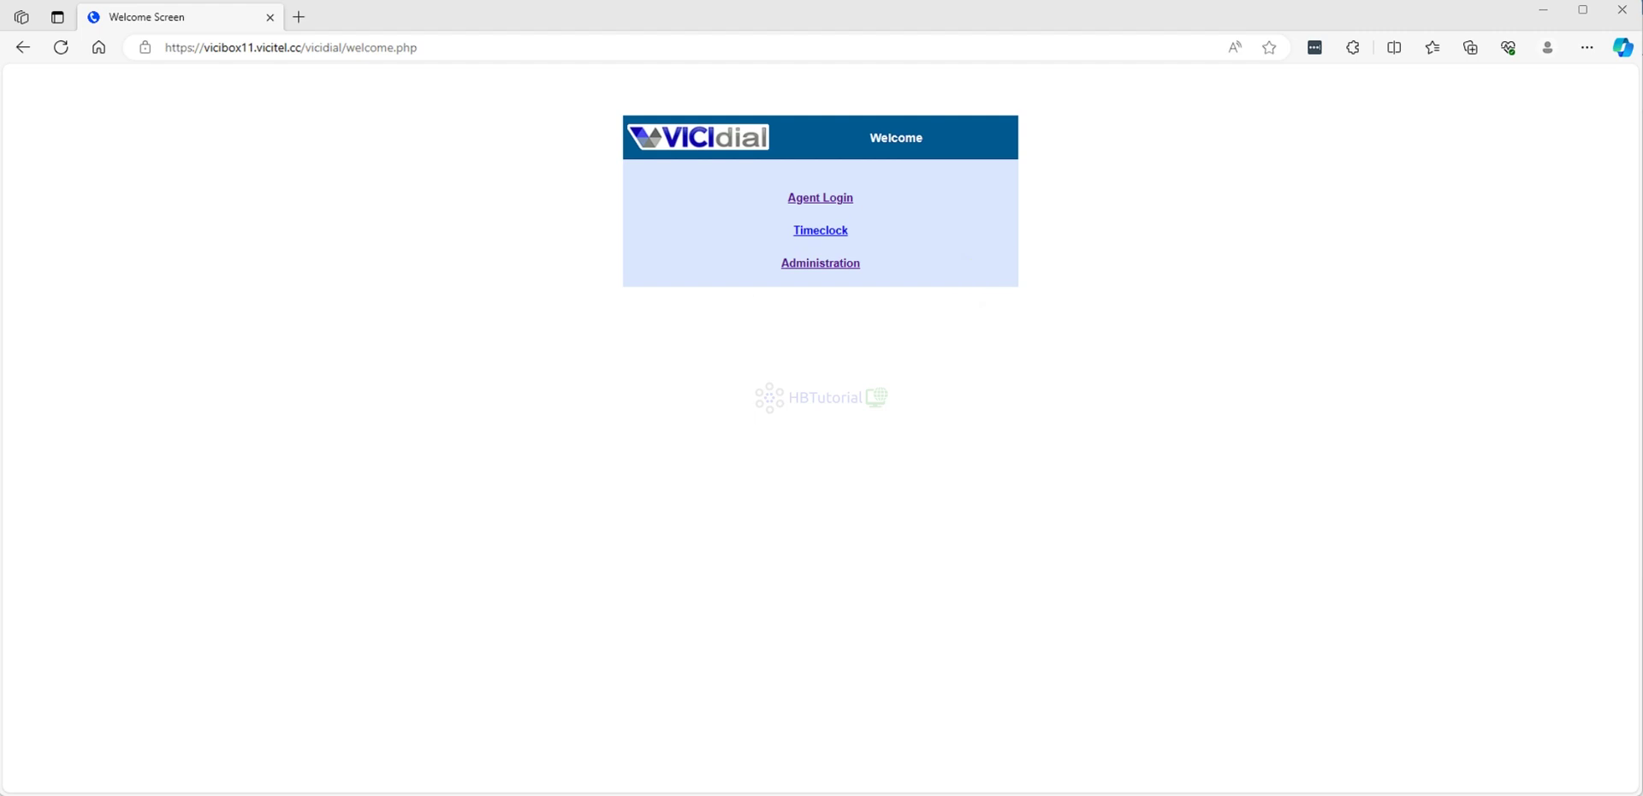
{"action": "left_click", "coordinate": [604, 365]}
{"action": "left_click", "coordinate": [461, 466]}
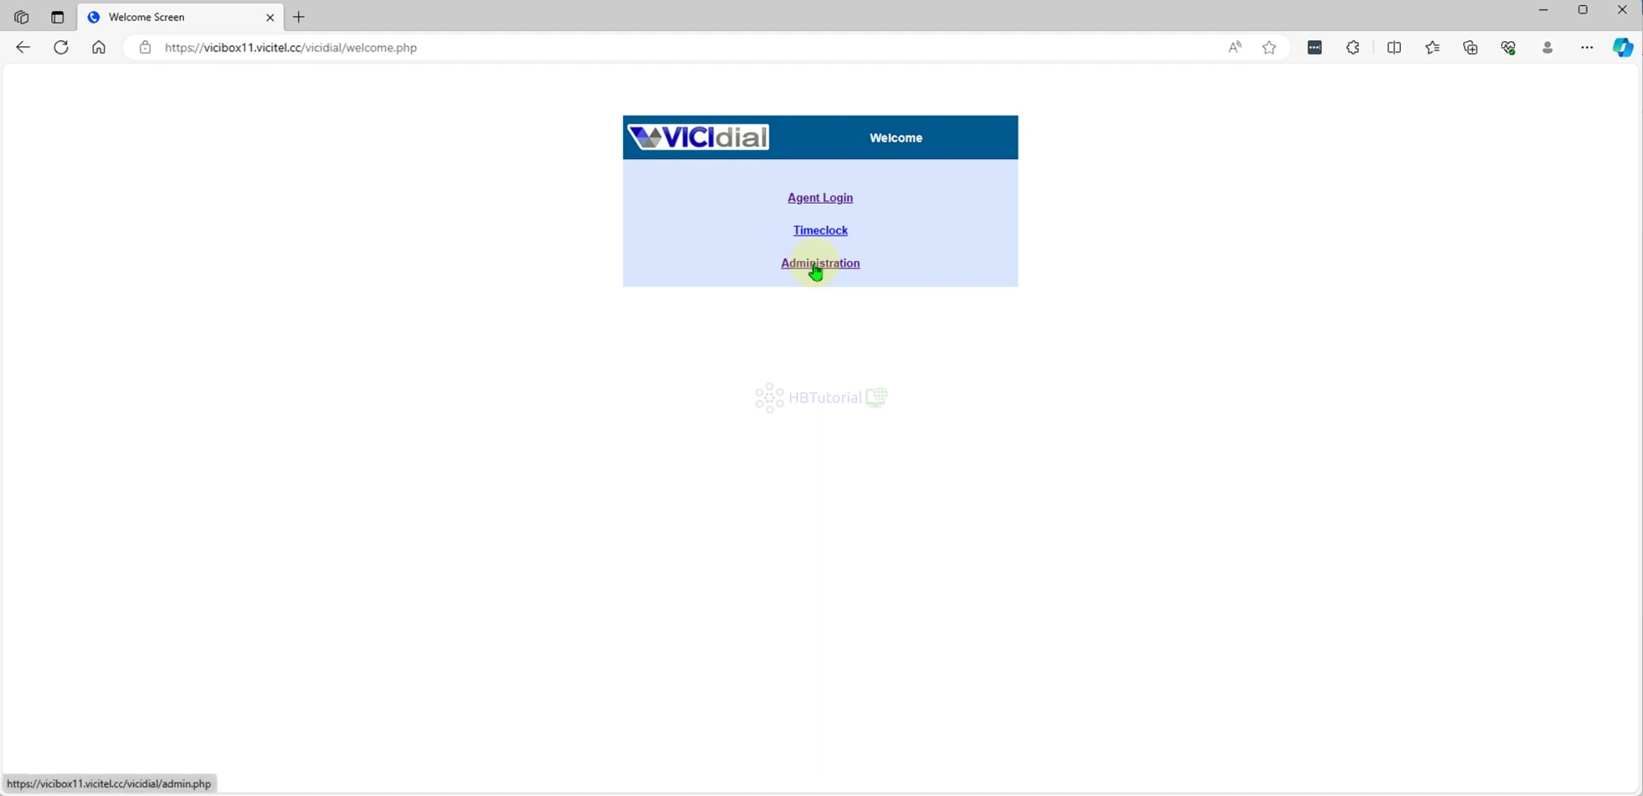
Open the administration area and show the list of inbound call menus
{"action": "left_click", "coordinate": [814, 265]}
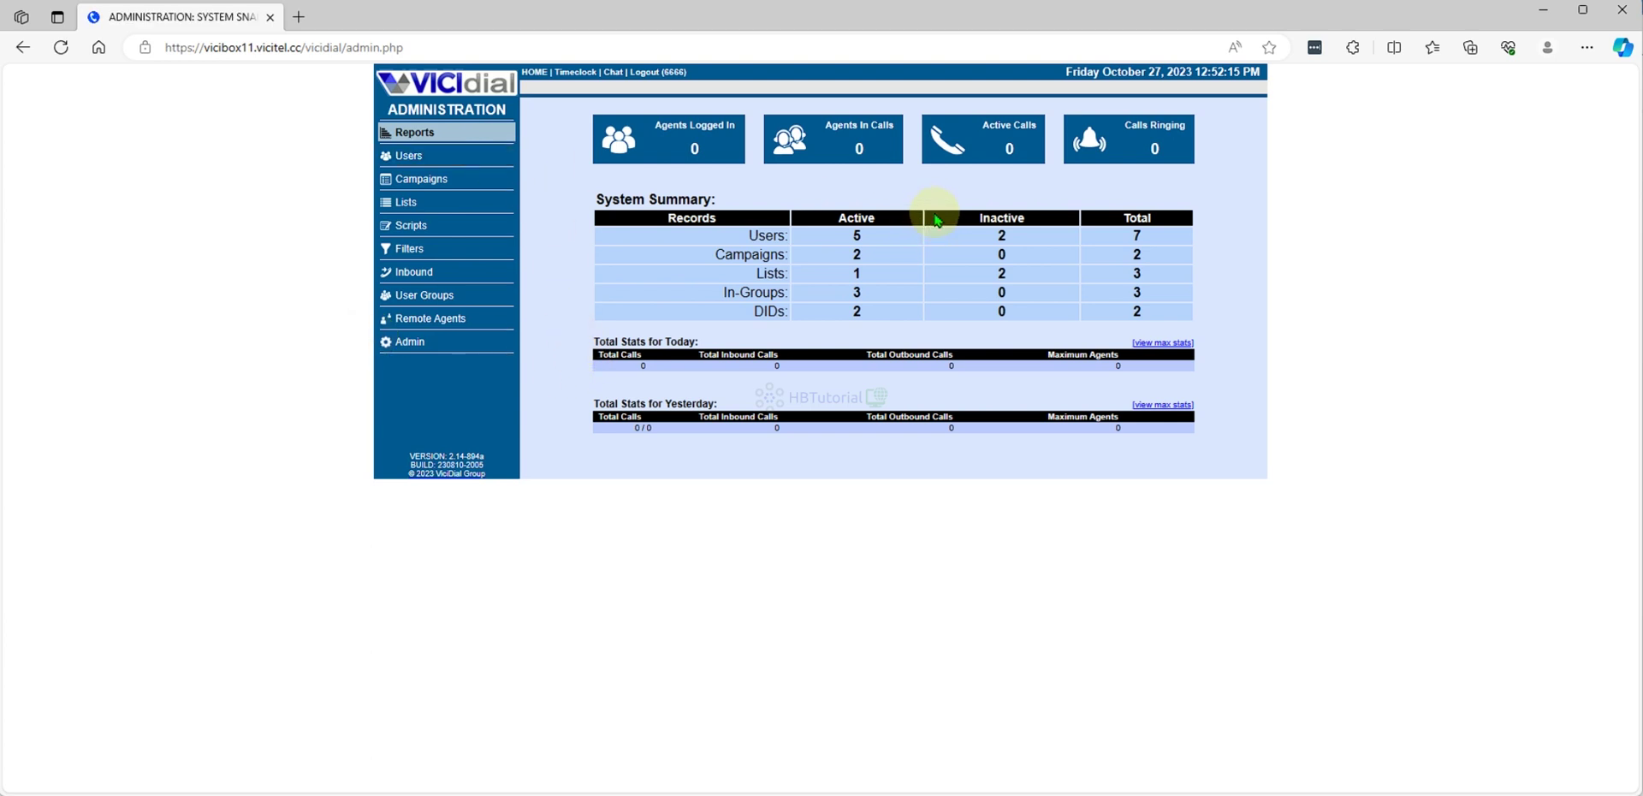
{"action": "left_click", "coordinate": [400, 274]}
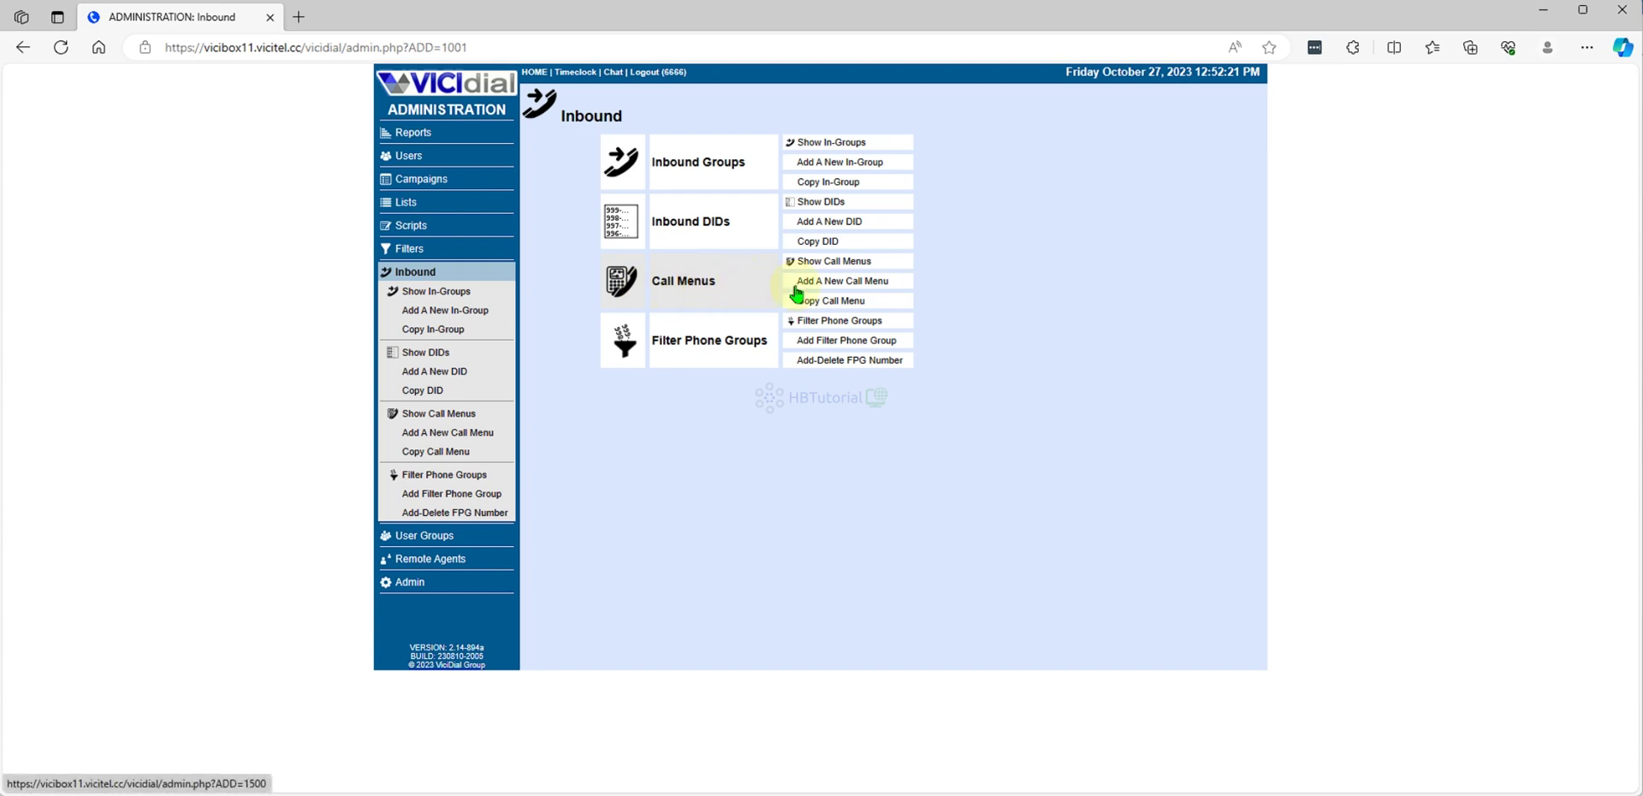
{"action": "left_click", "coordinate": [853, 267]}
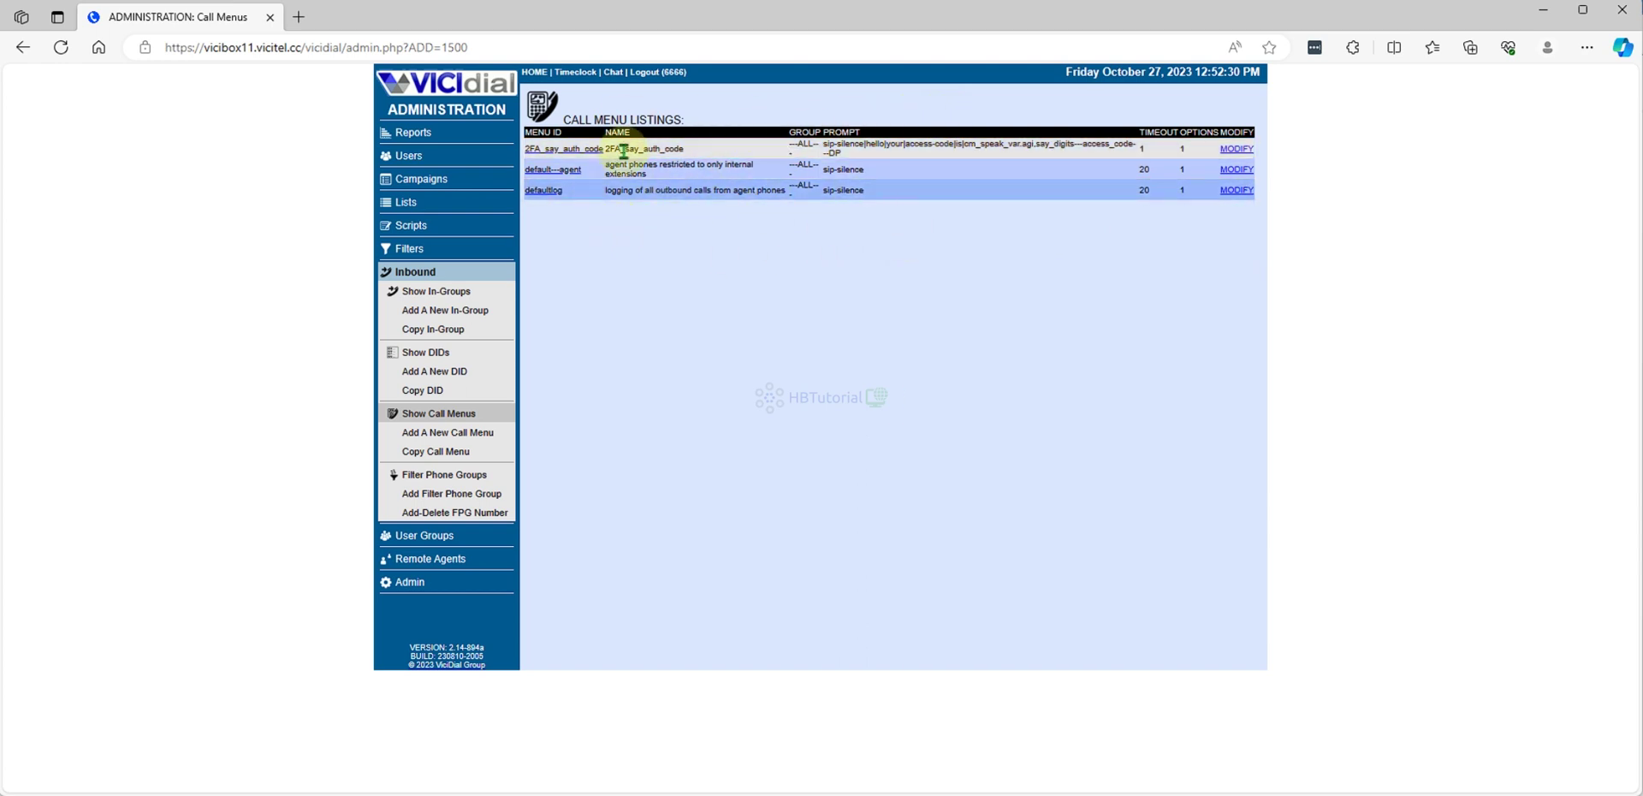
Add a new call menu with the ID HBTCallMenu and the name "HBTutorial Call Menu"
{"action": "left_click", "coordinate": [438, 436]}
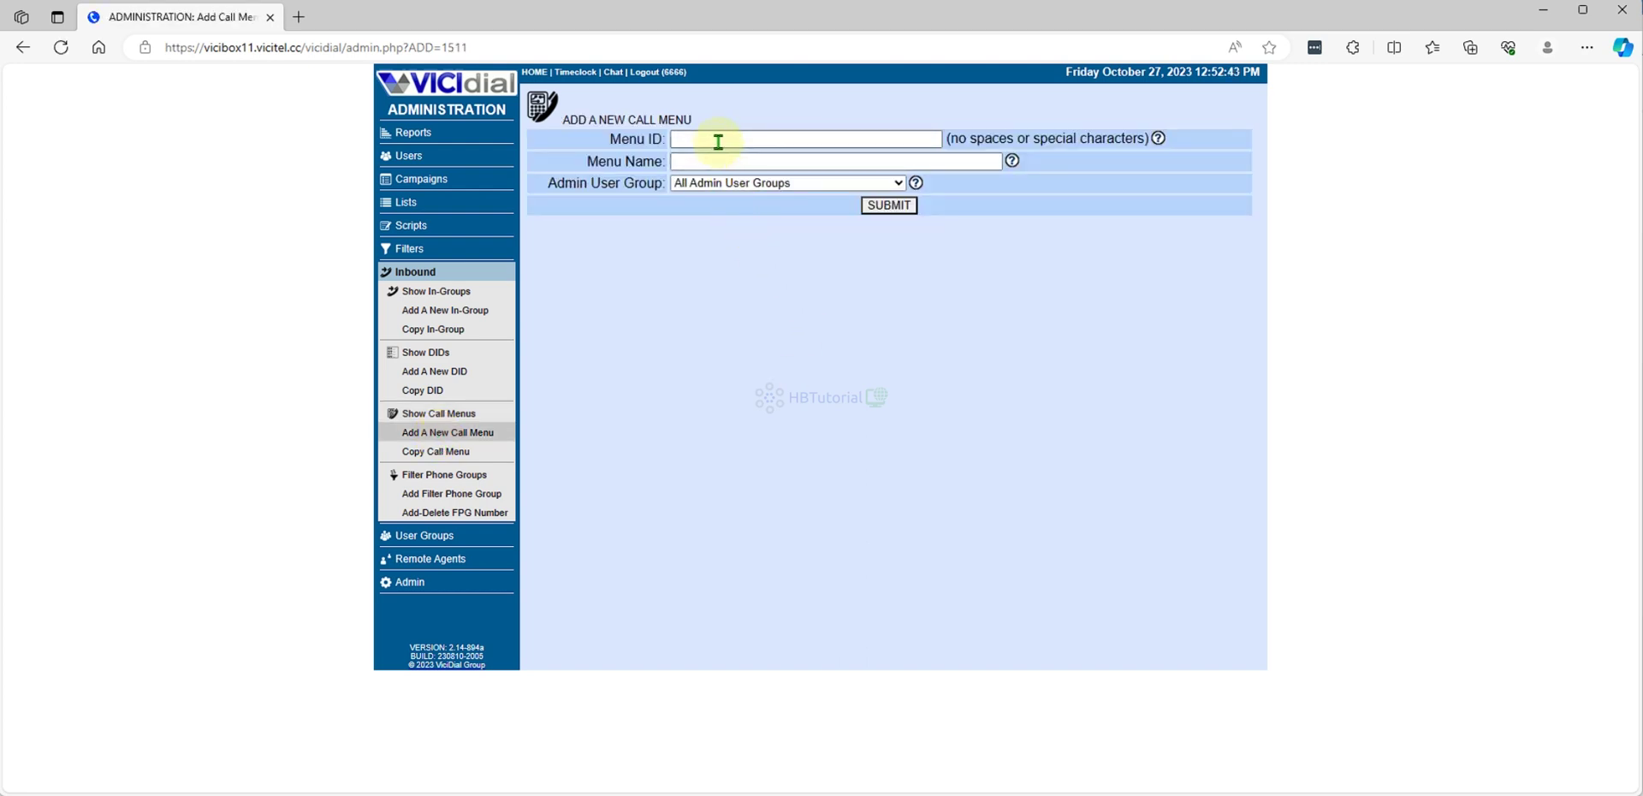
{"action": "left_click", "coordinate": [792, 141]}
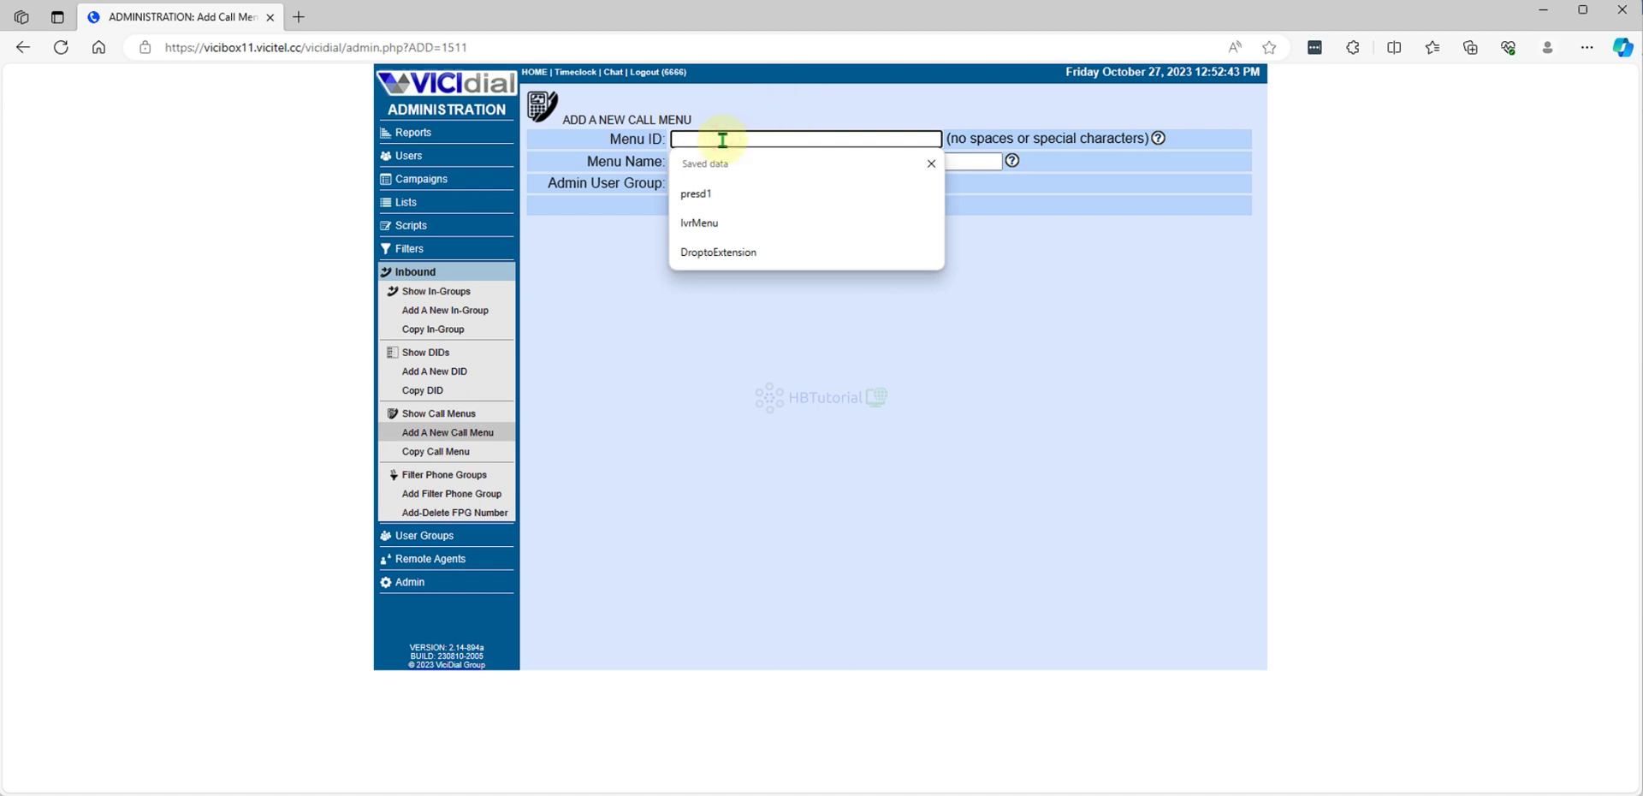
{"action": "type", "text": "HB"}
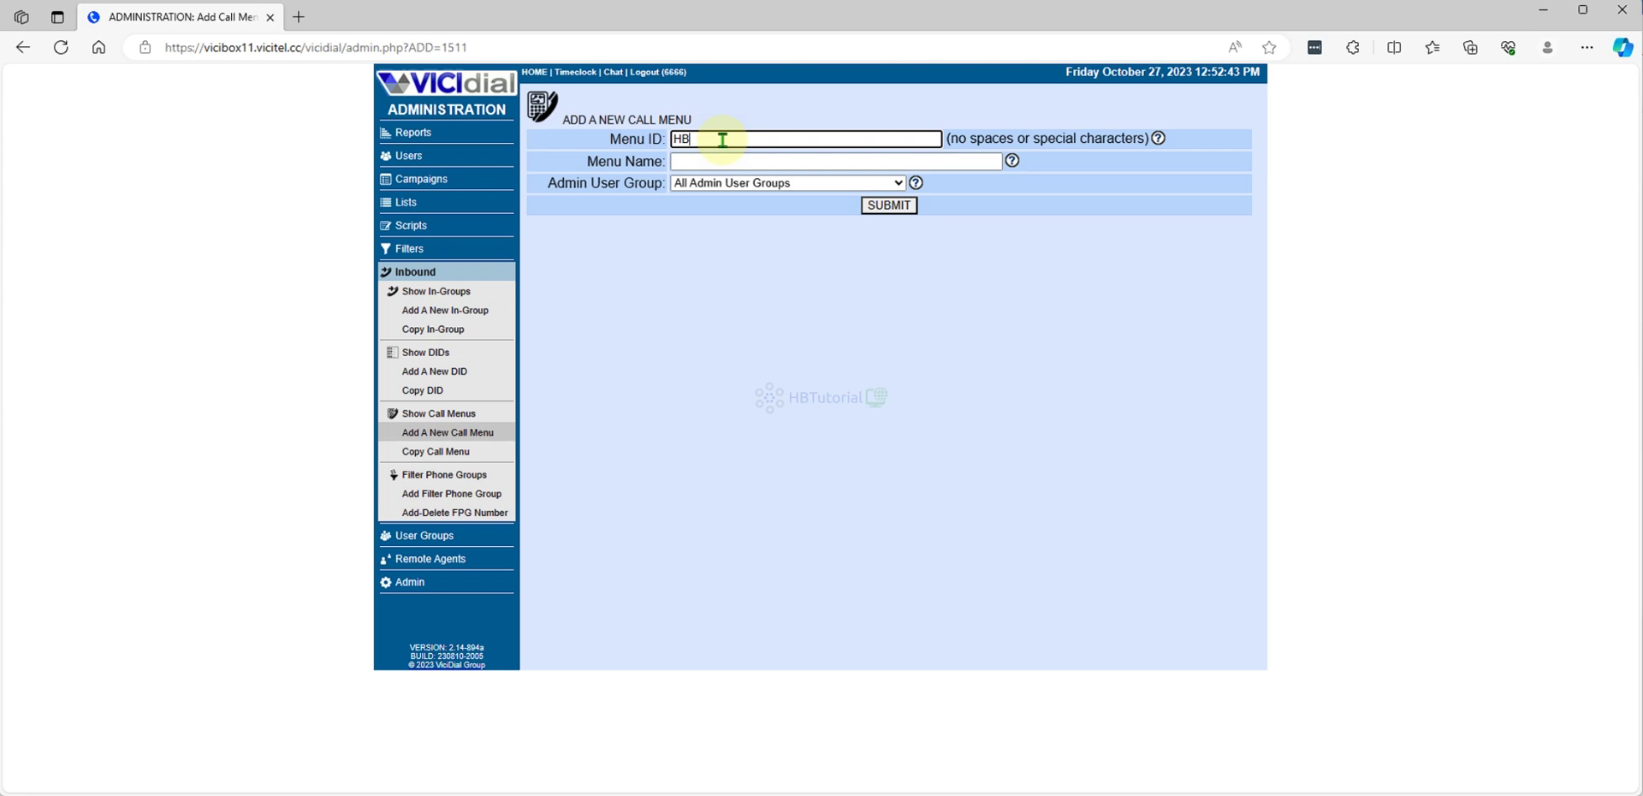
{"action": "type", "text": "TCallMenu"}
{"action": "left_click", "coordinate": [710, 161]}
{"action": "type", "text": "HBTutorial"}
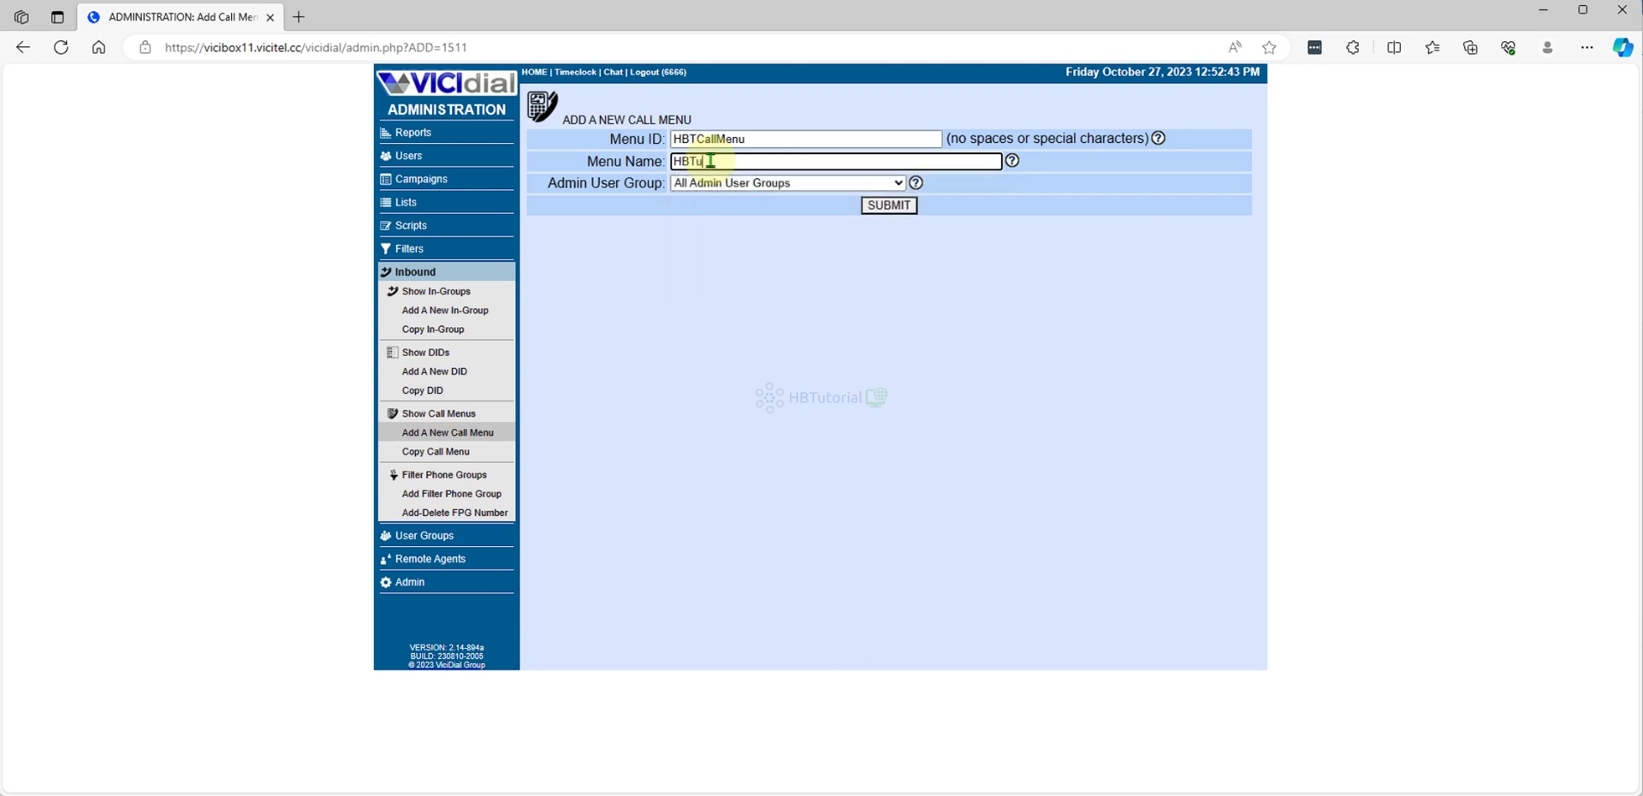
{"action": "type", "text": " Call Menu"}
{"action": "left_click", "coordinate": [886, 210]}
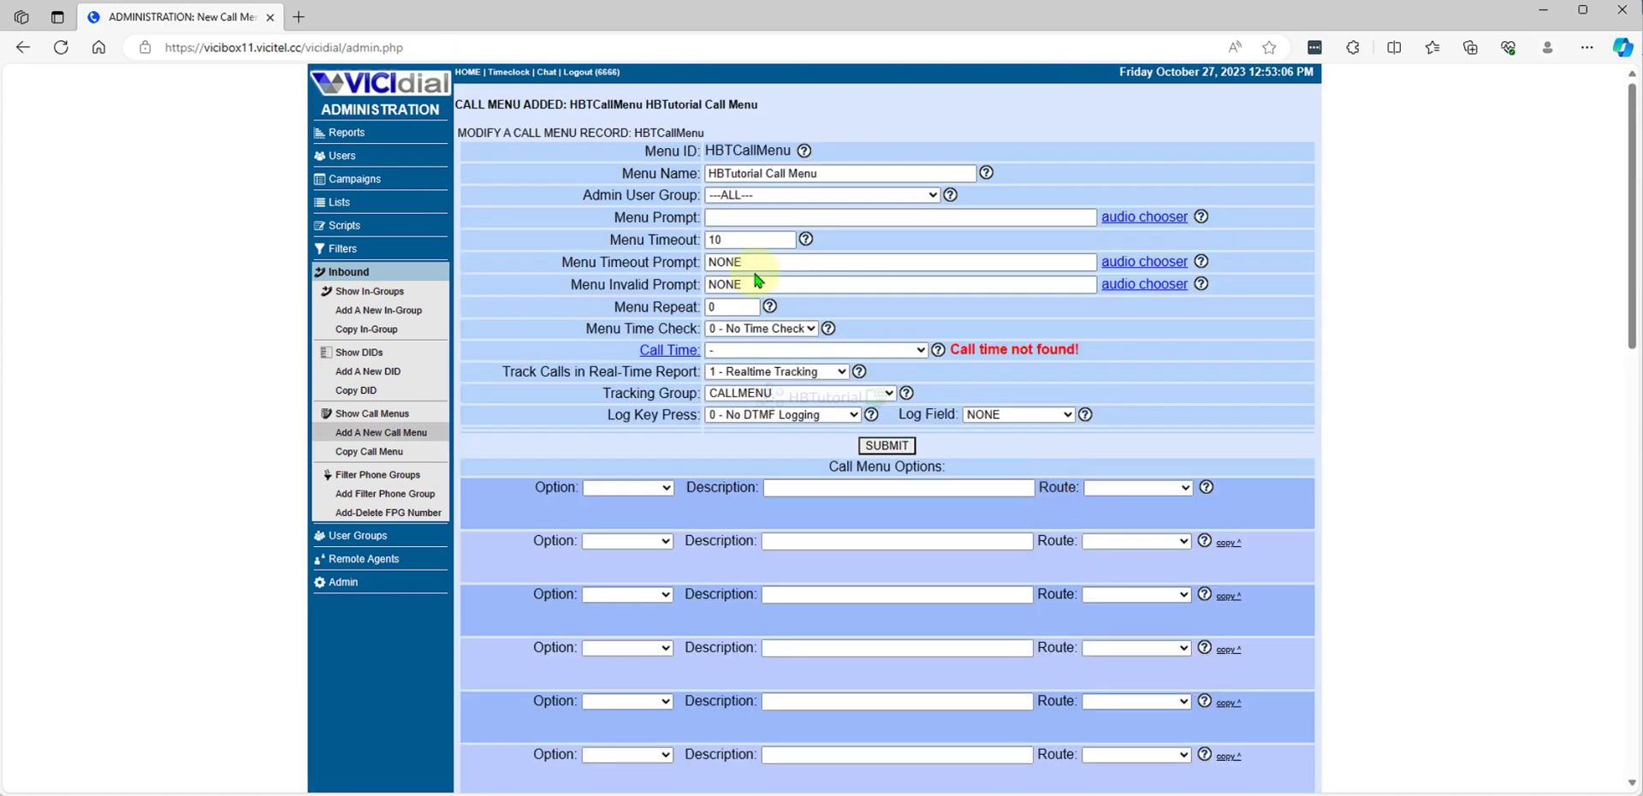
Choose the audio file synthesize as the menu prompt of the new call menu
{"action": "left_click_drag", "start_coordinate": [599, 218], "coordinate": [693, 220]}
{"action": "left_click", "coordinate": [728, 220]}
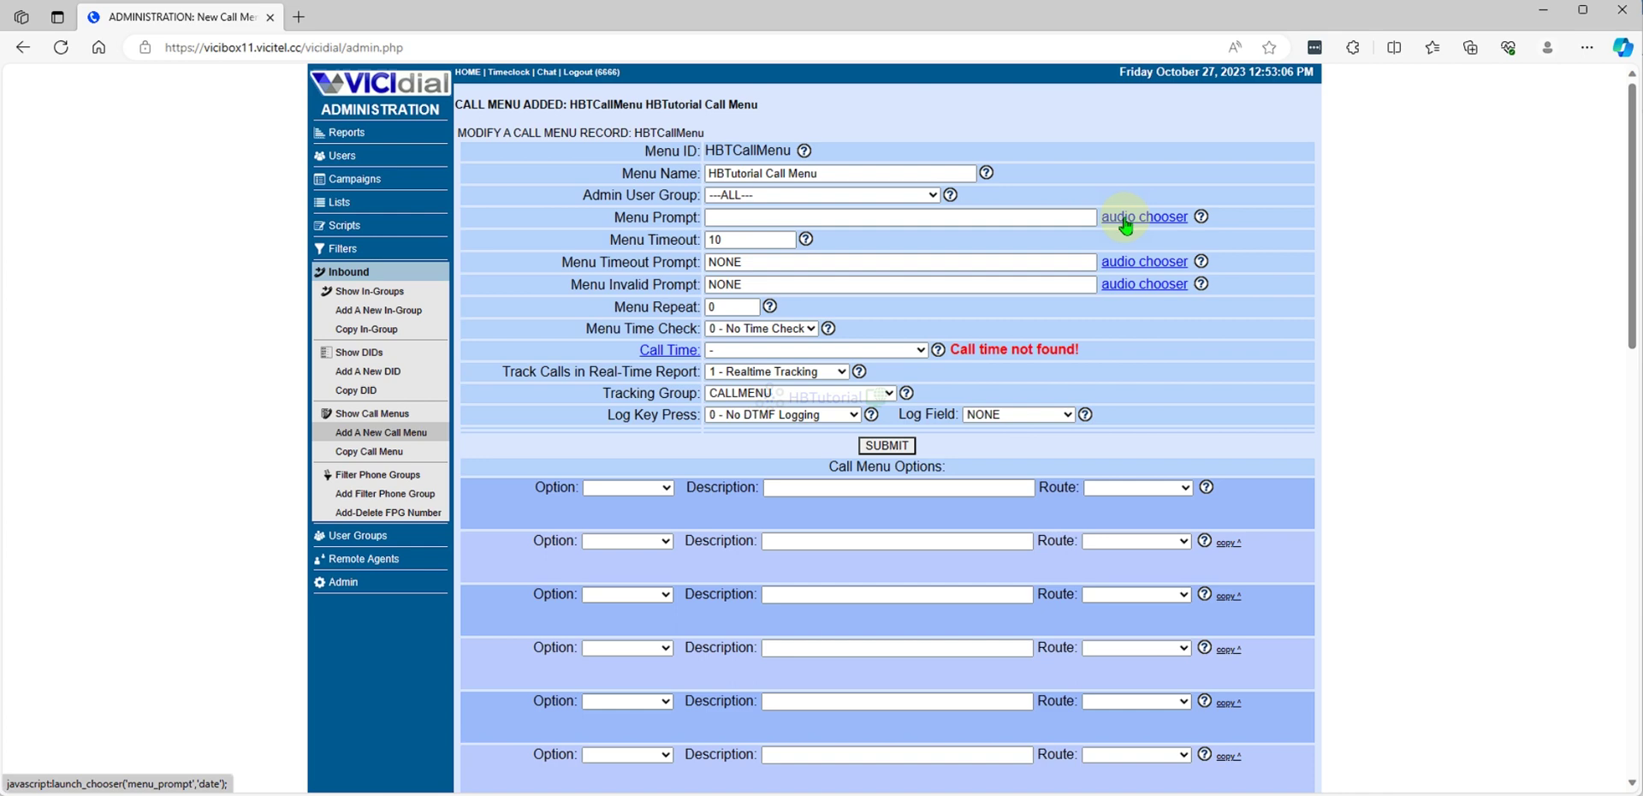
{"action": "left_click", "coordinate": [1125, 223]}
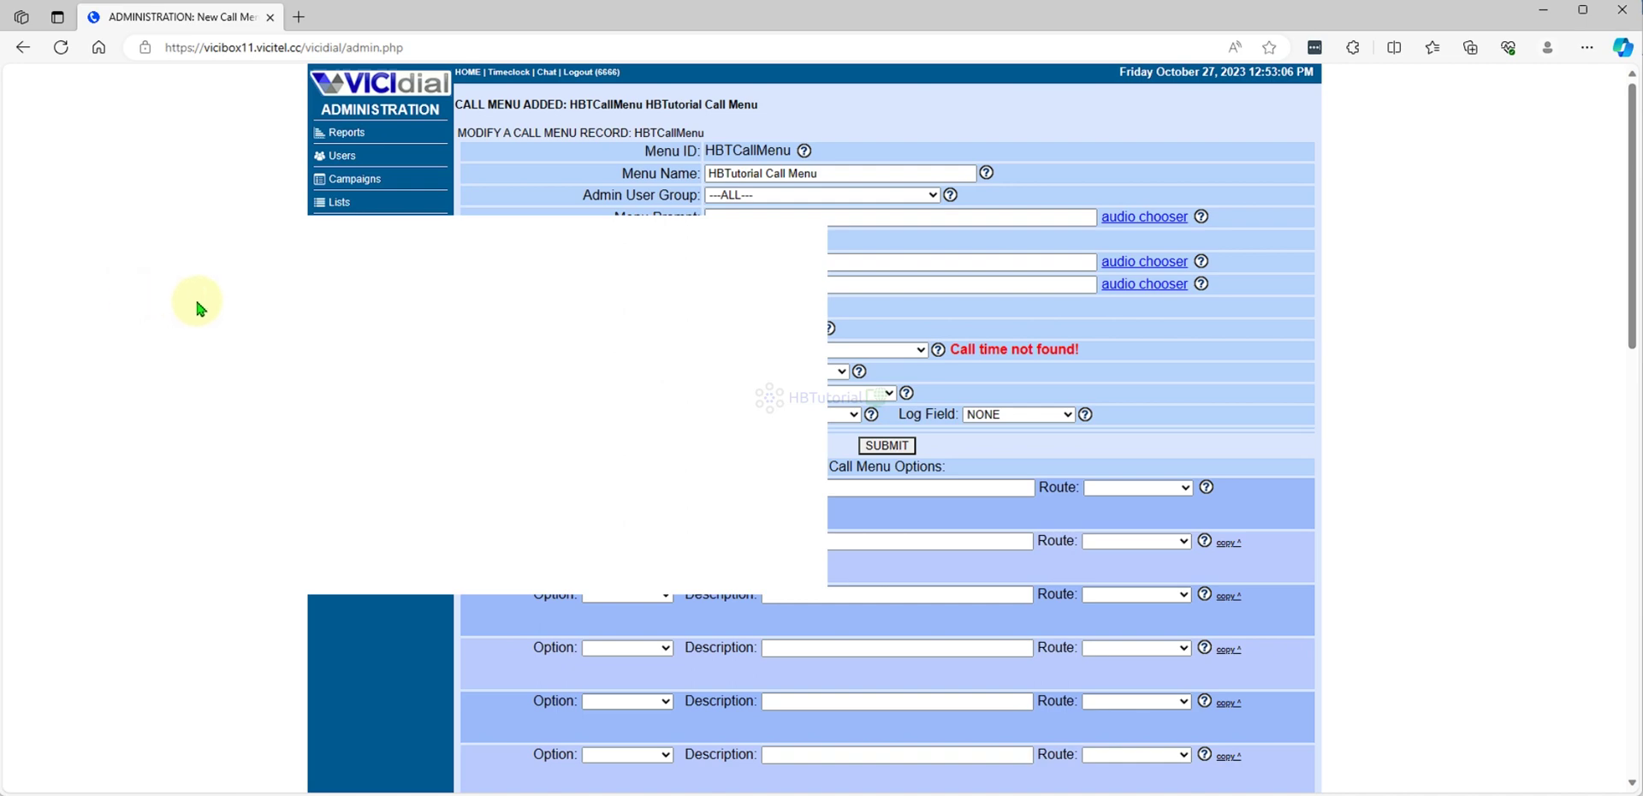
{"action": "left_click", "coordinate": [250, 259]}
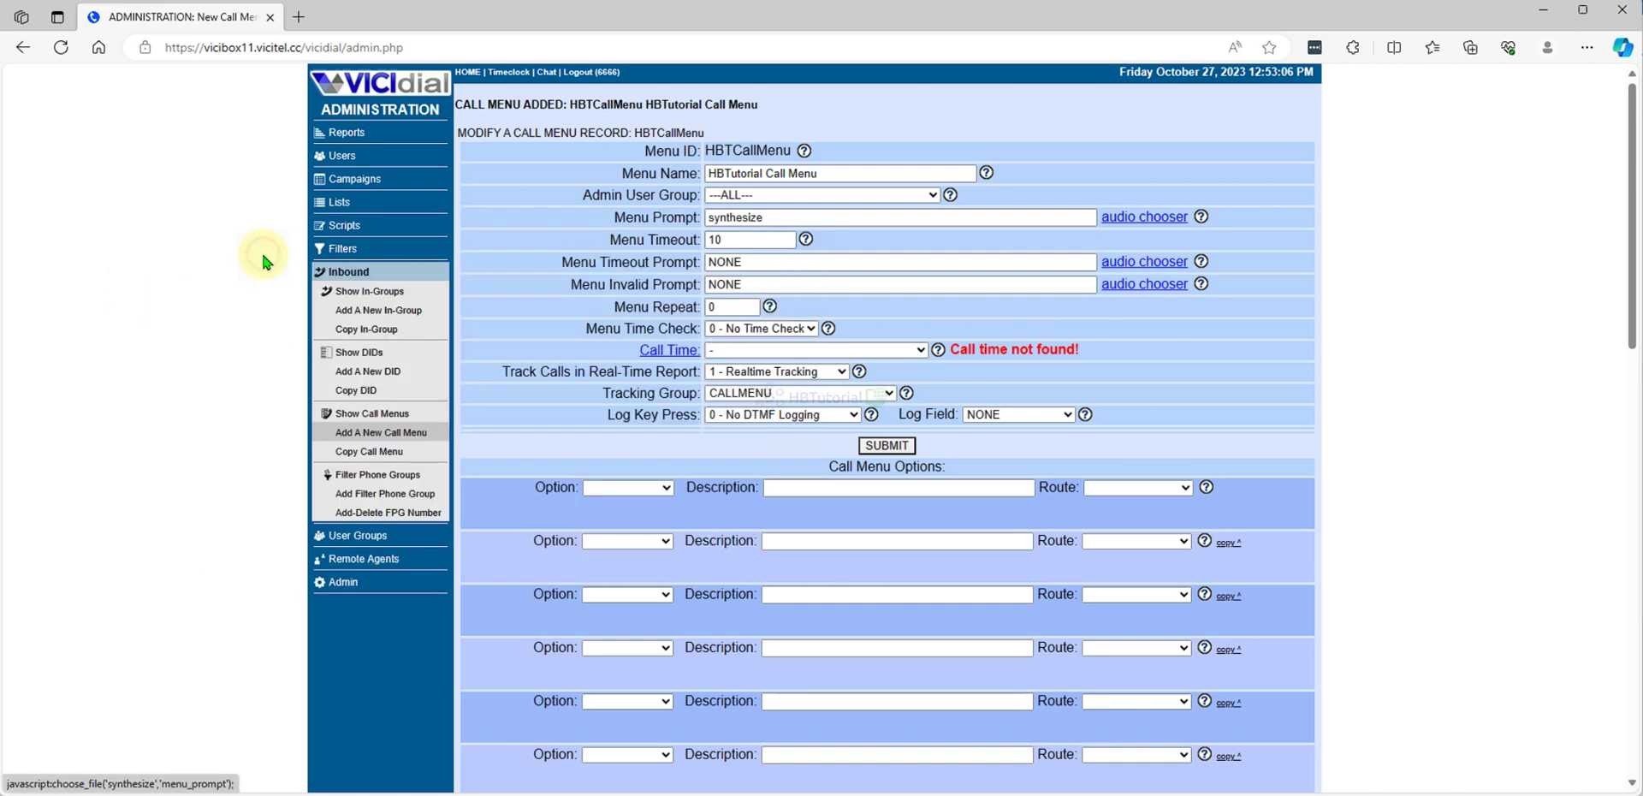
Set the call menu's Menu Repeat value to 2
{"action": "scroll", "coordinate": [942, 260], "scroll_direction": "down", "scroll_amount": 2}
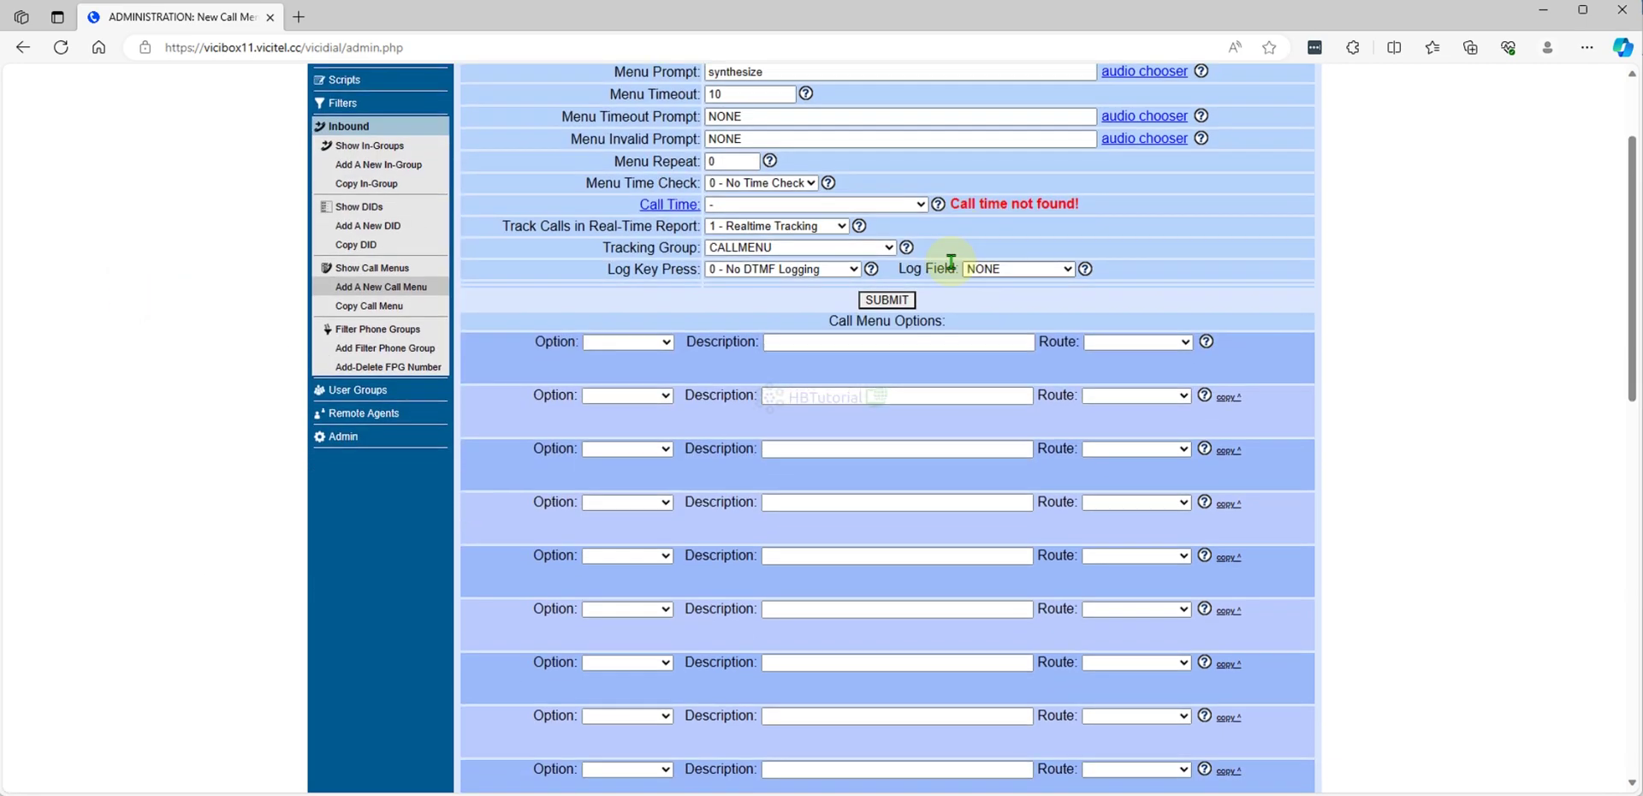
{"action": "scroll", "coordinate": [707, 243], "scroll_direction": "up", "scroll_amount": 1}
{"action": "scroll", "coordinate": [707, 244], "scroll_direction": "up", "scroll_amount": 1}
{"action": "left_click_drag", "start_coordinate": [561, 262], "coordinate": [693, 267]}
{"action": "left_click", "coordinate": [537, 285]}
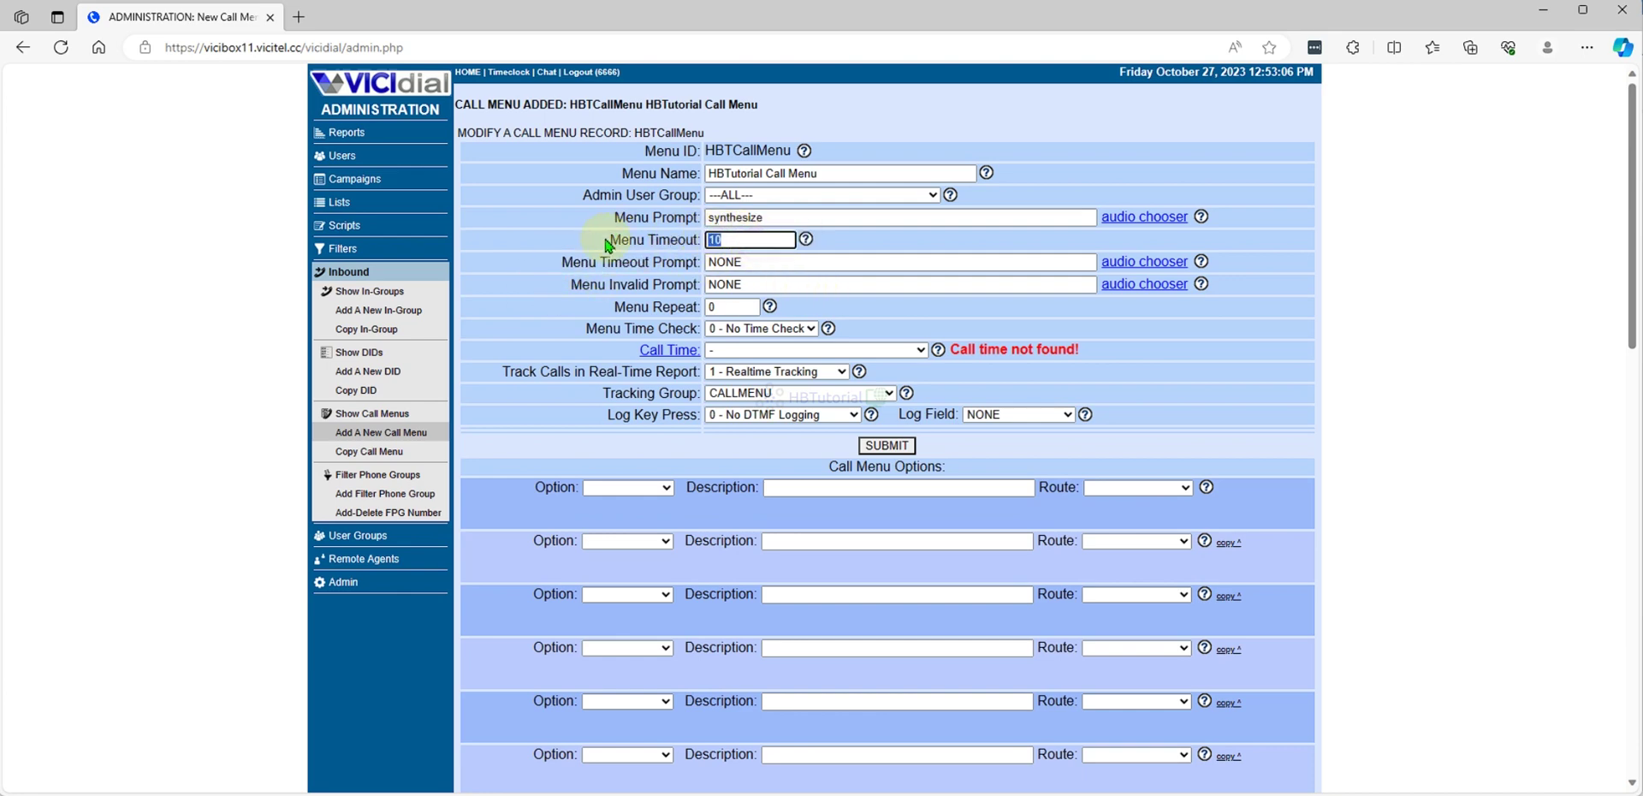
{"action": "left_click", "coordinate": [631, 270]}
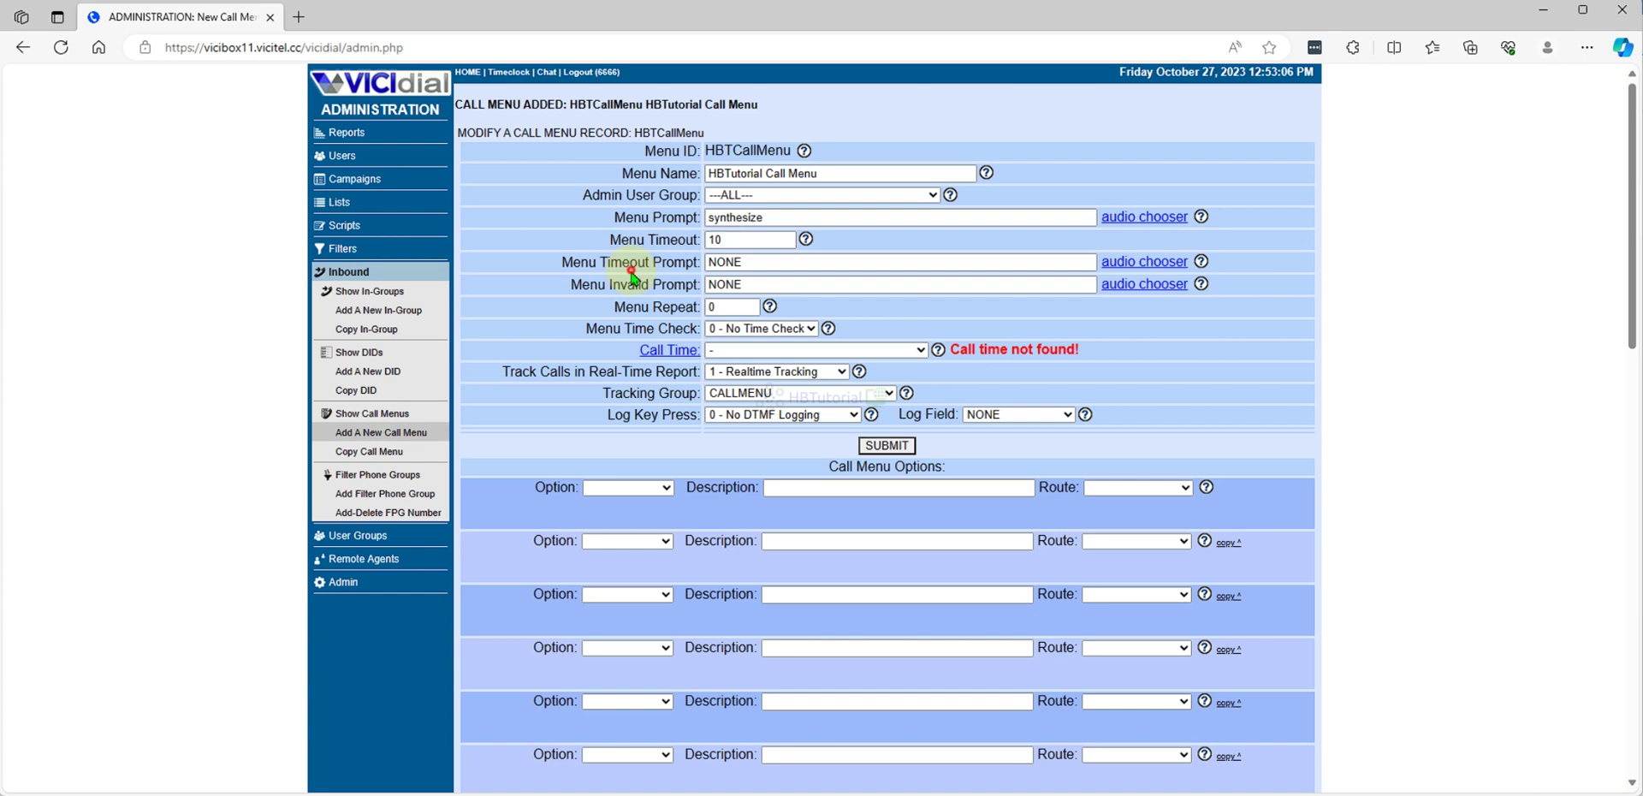
{"action": "double_click", "coordinate": [741, 307]}
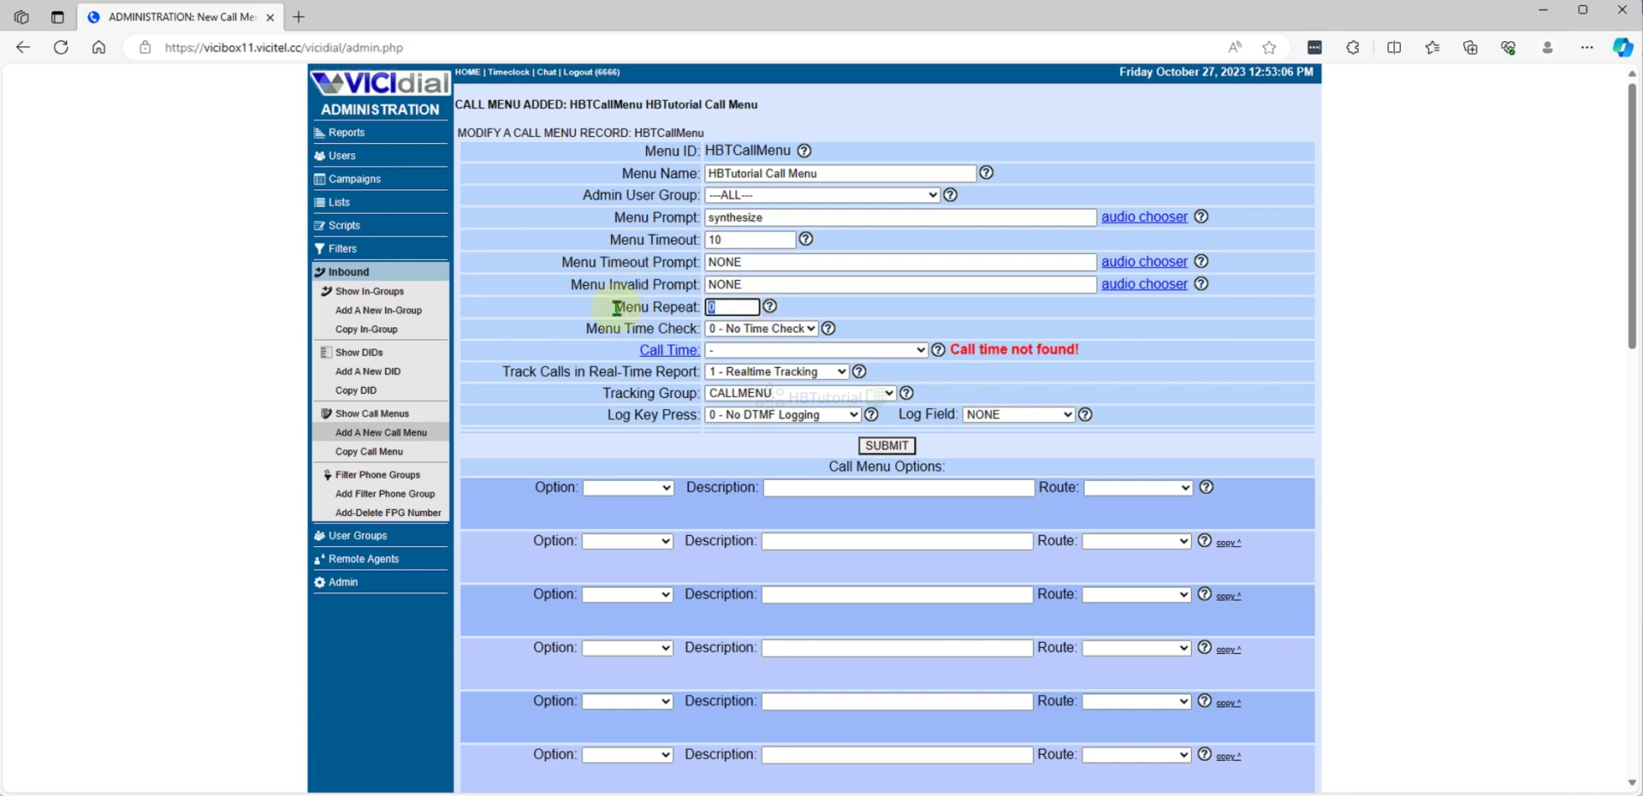
{"action": "type", "text": "2"}
Set Menu Time Check to "1 - Time Check" and Call Time to "9am-9pm - default 9am to 9pm calling"
{"action": "left_click", "coordinate": [756, 335]}
{"action": "left_click", "coordinate": [744, 358]}
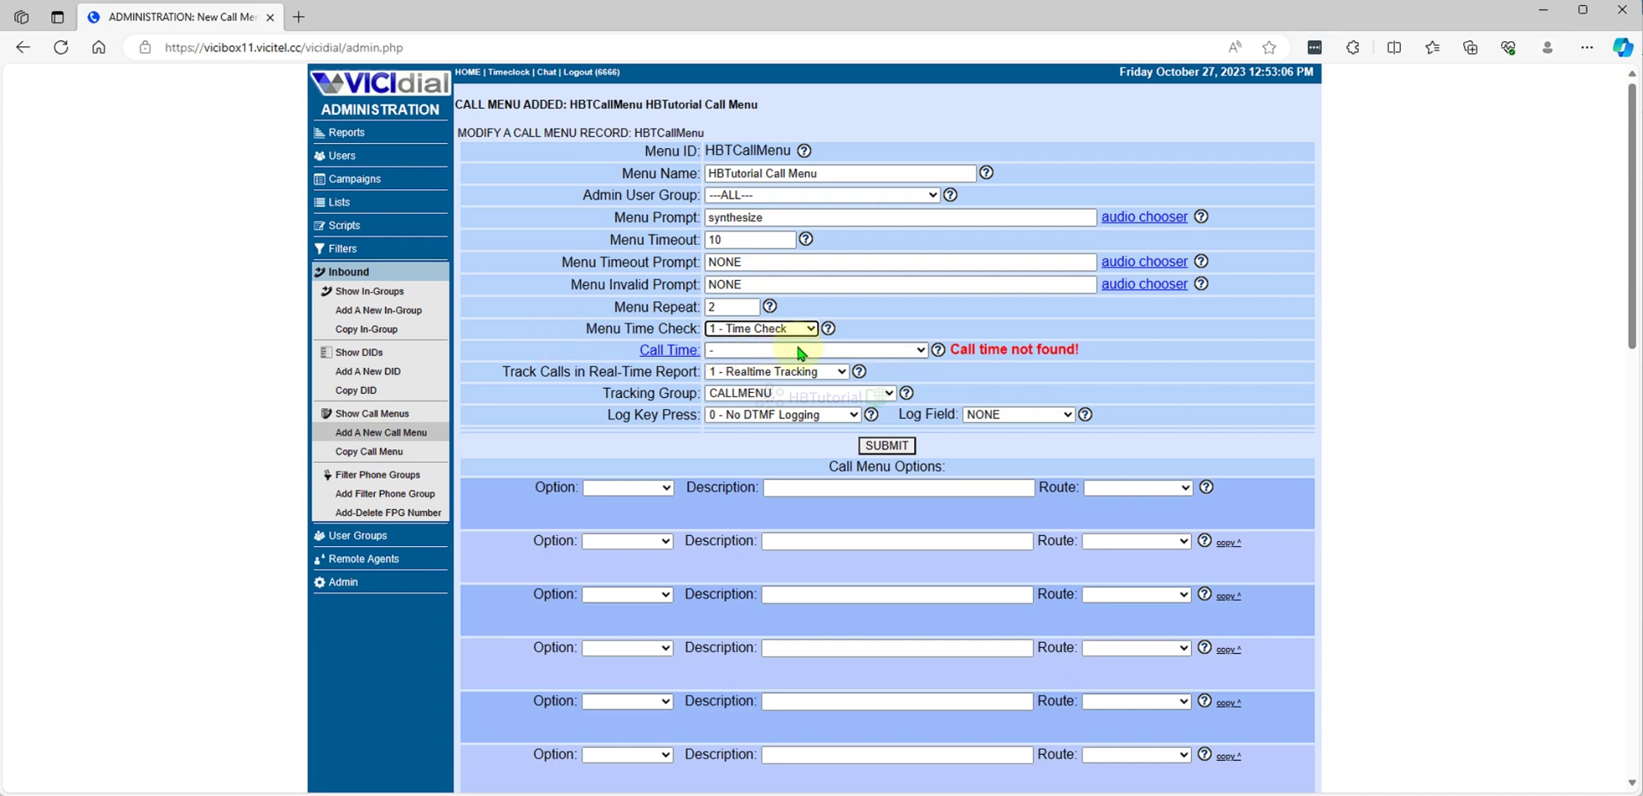
{"action": "left_click", "coordinate": [825, 351]}
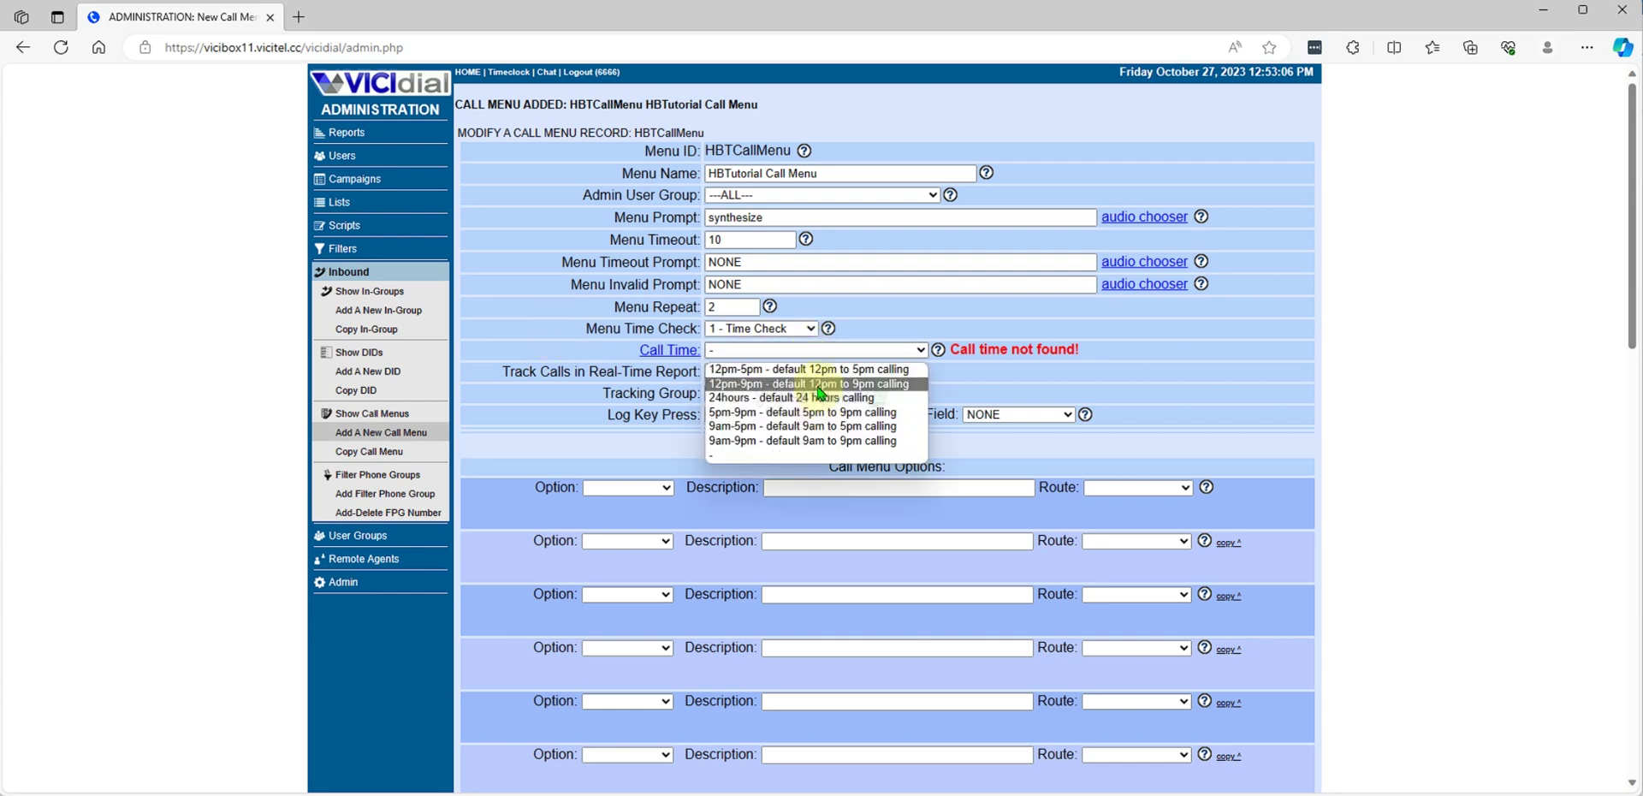
{"action": "left_click", "coordinate": [809, 441]}
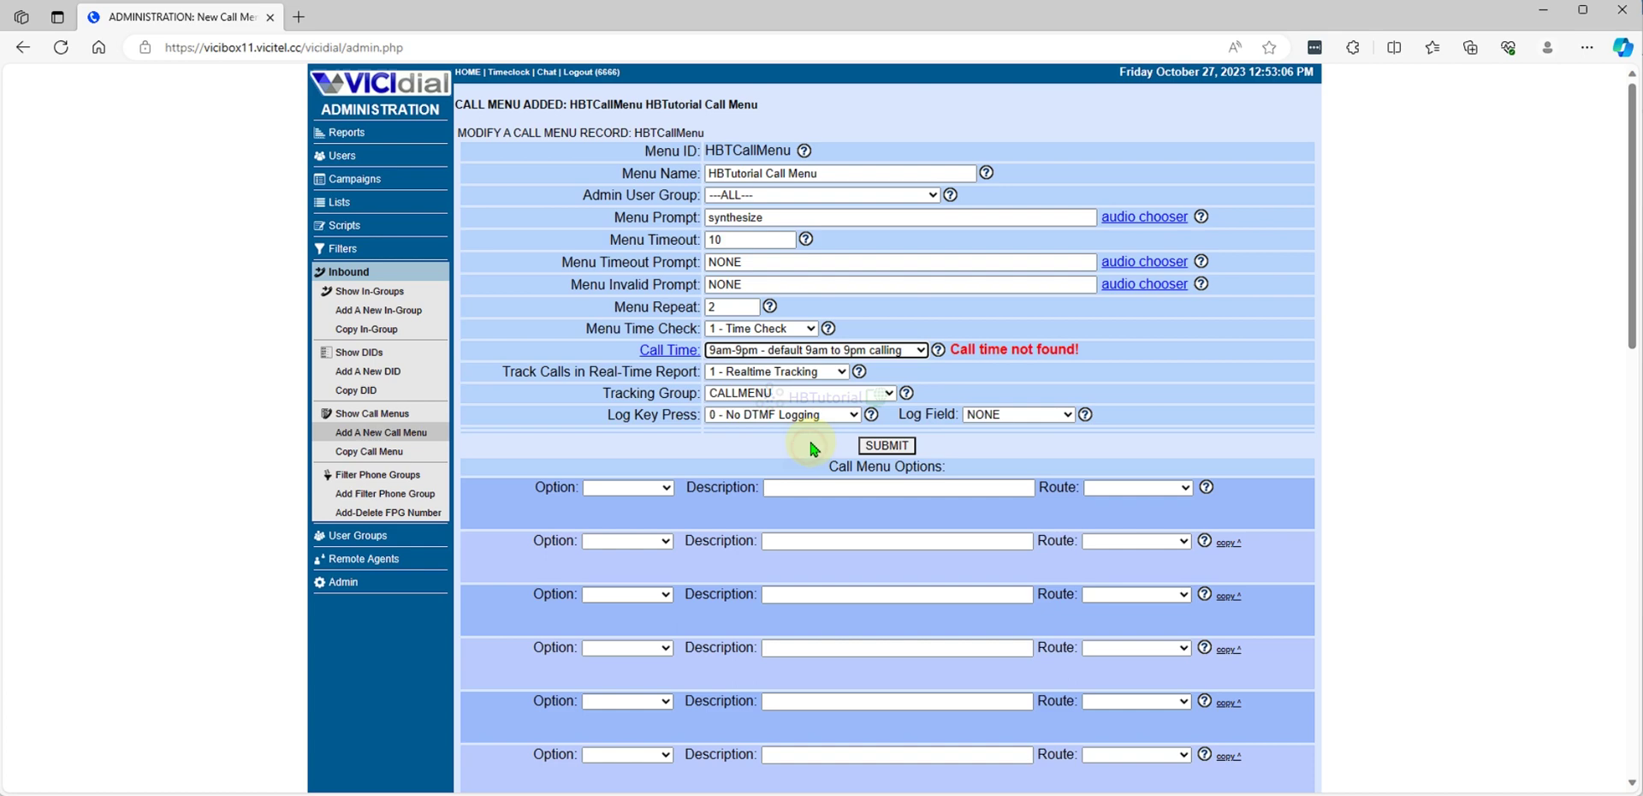
{"action": "left_click", "coordinate": [1076, 371]}
Set Log Key Press to "1 - DTMF Logging Enabled" with the log field address2, and submit the call menu changes
{"action": "scroll", "coordinate": [1006, 330], "scroll_direction": "down", "scroll_amount": 4}
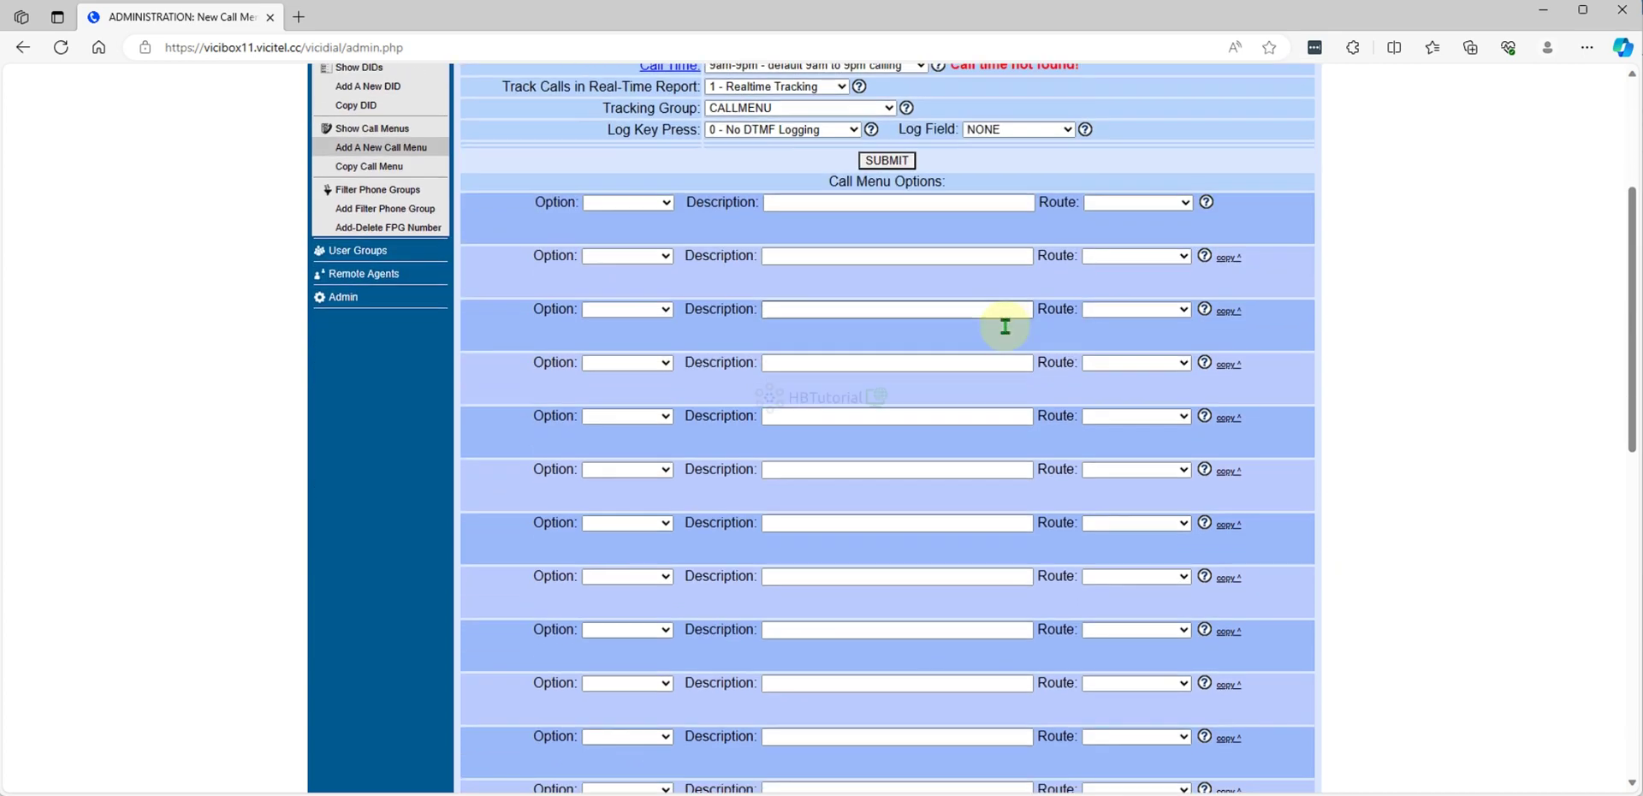
{"action": "scroll", "coordinate": [753, 202], "scroll_direction": "up", "scroll_amount": 2}
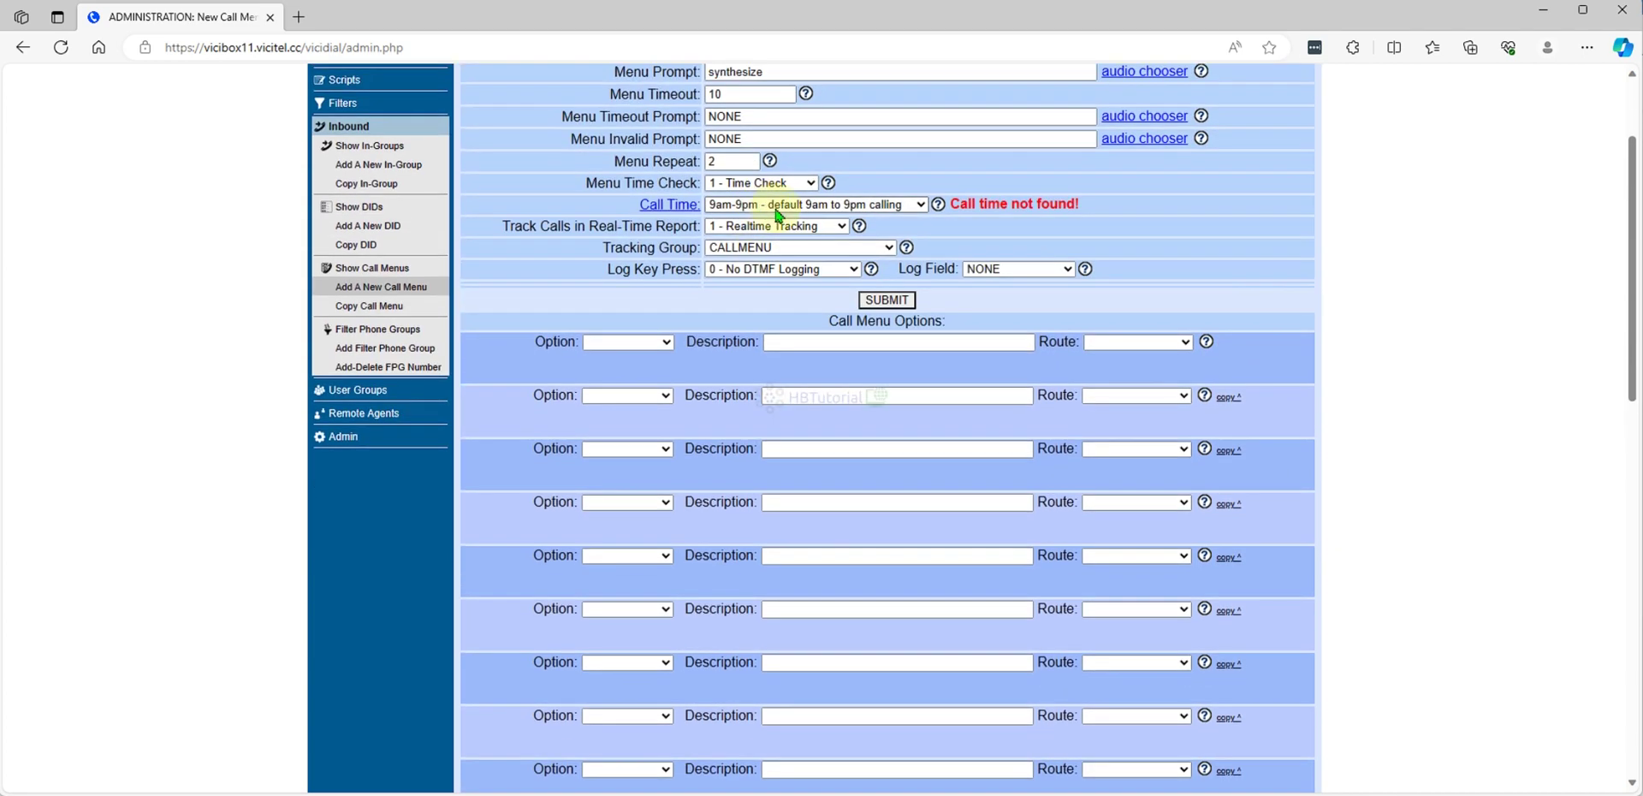
{"action": "left_click", "coordinate": [747, 250]}
{"action": "left_click", "coordinate": [747, 251]}
{"action": "left_click", "coordinate": [744, 269]}
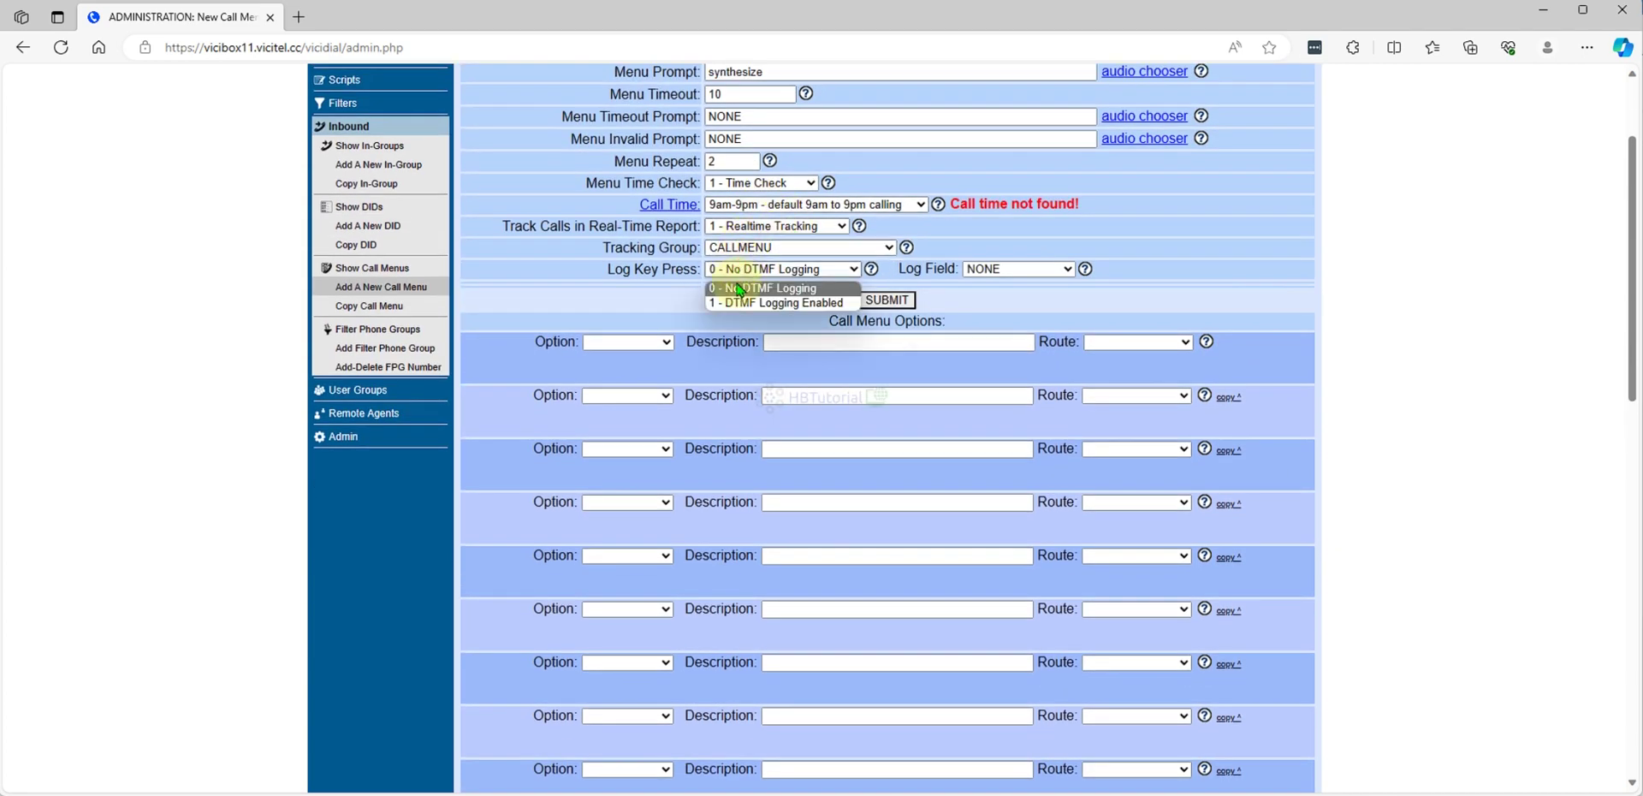
{"action": "left_click", "coordinate": [741, 303]}
{"action": "left_click", "coordinate": [1014, 270]}
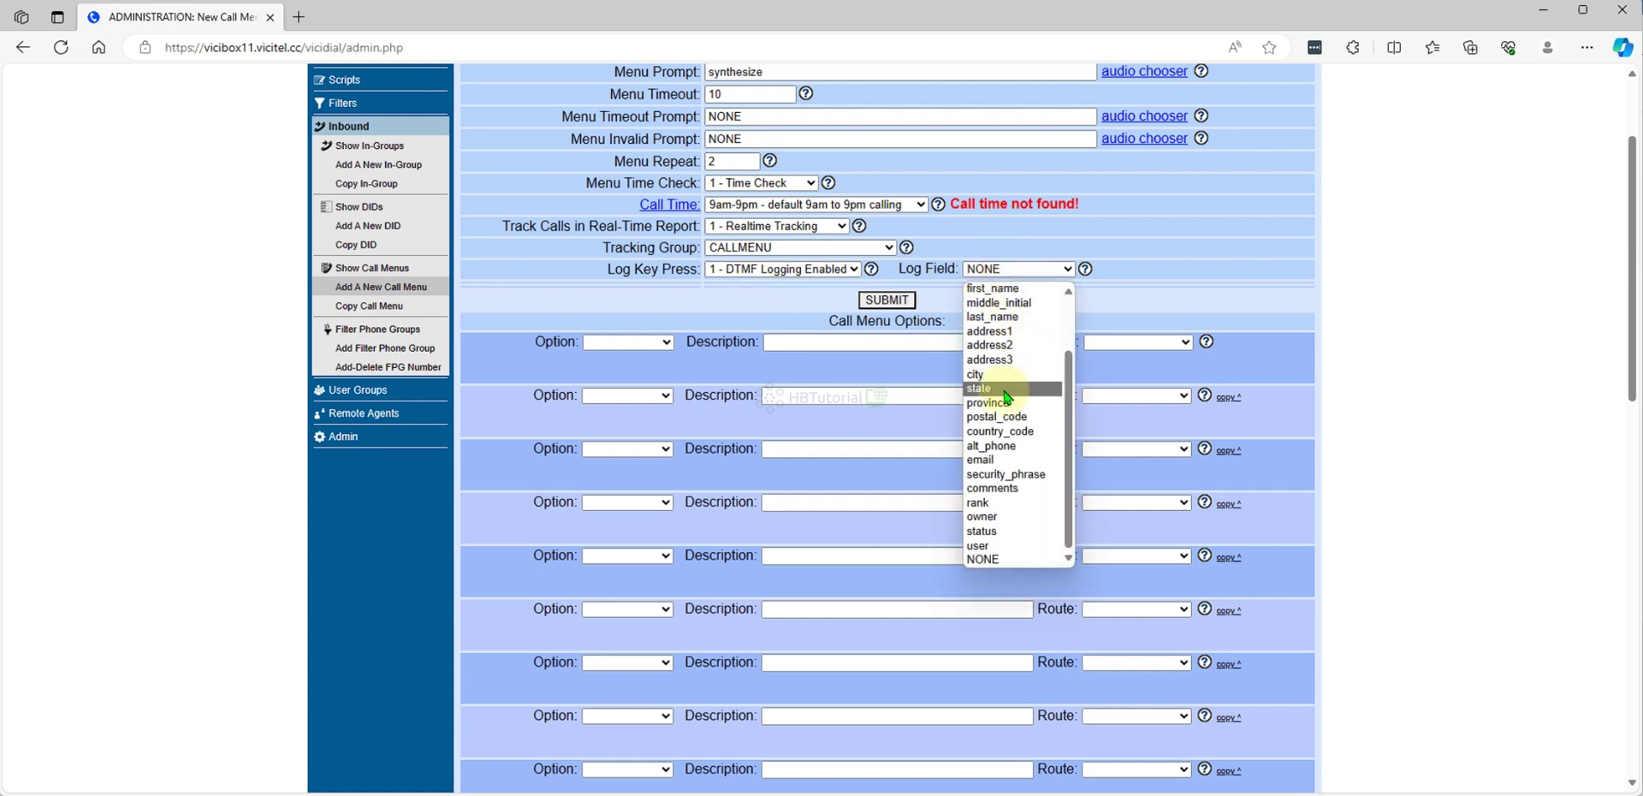
{"action": "left_click", "coordinate": [1018, 345]}
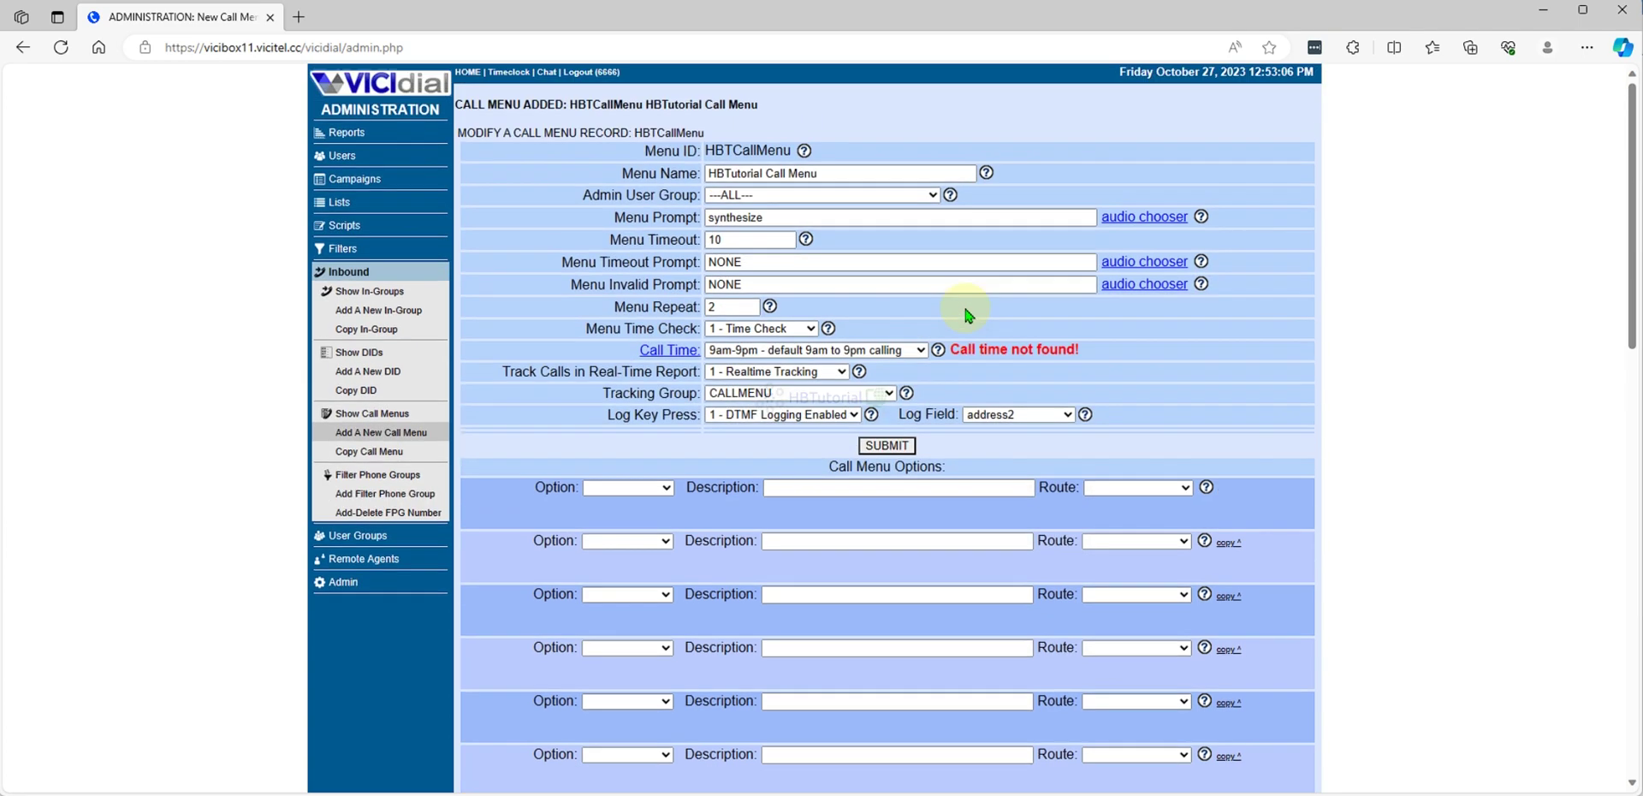
{"action": "left_click", "coordinate": [897, 450]}
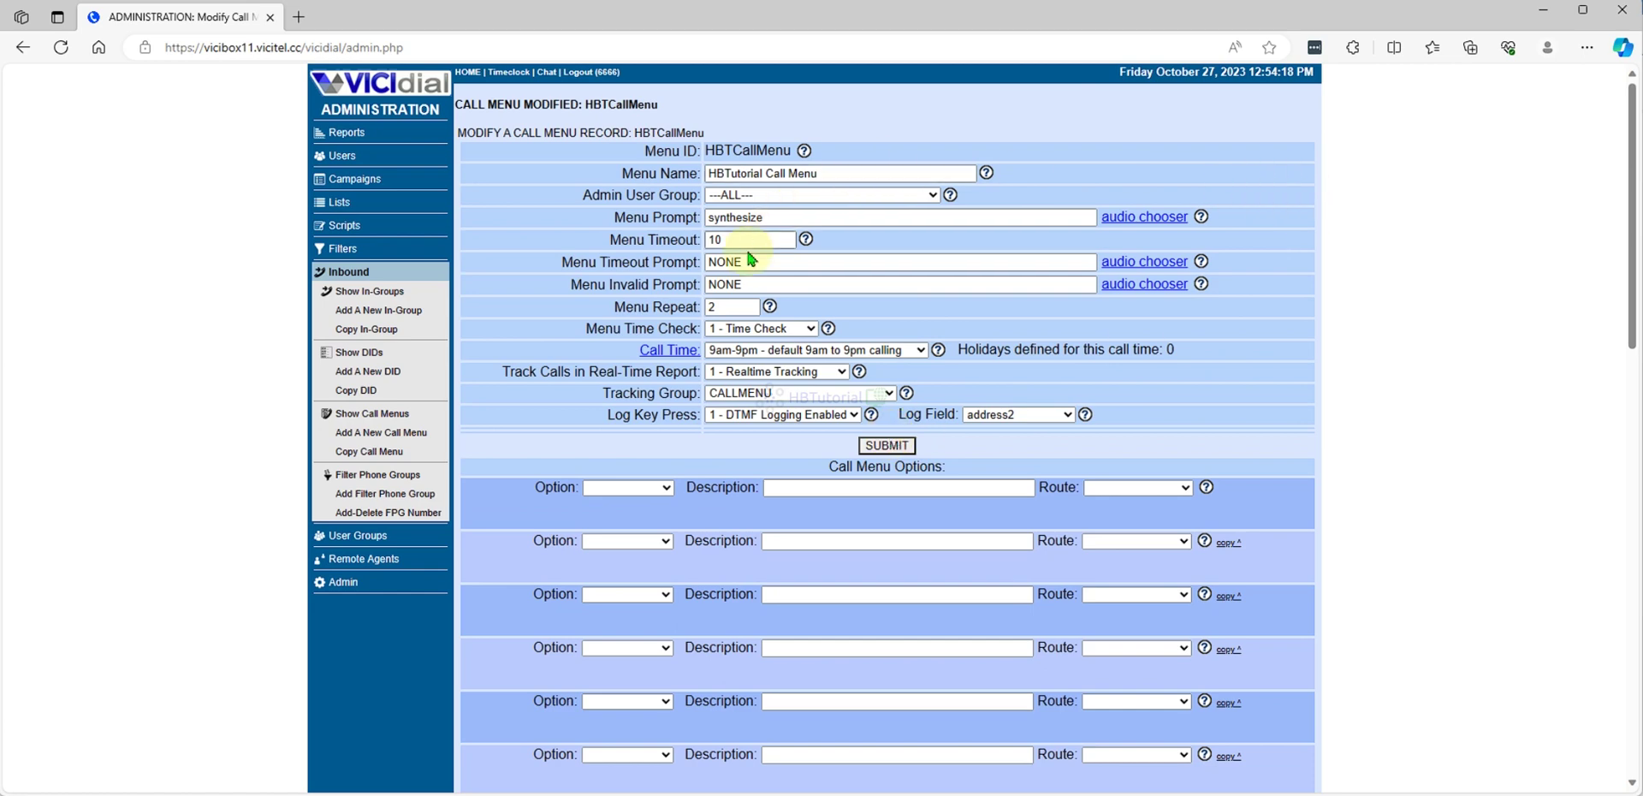
Play synthesize.wav from the menu prompt's audio file list, and return to the call menu record
{"action": "left_click", "coordinate": [776, 219]}
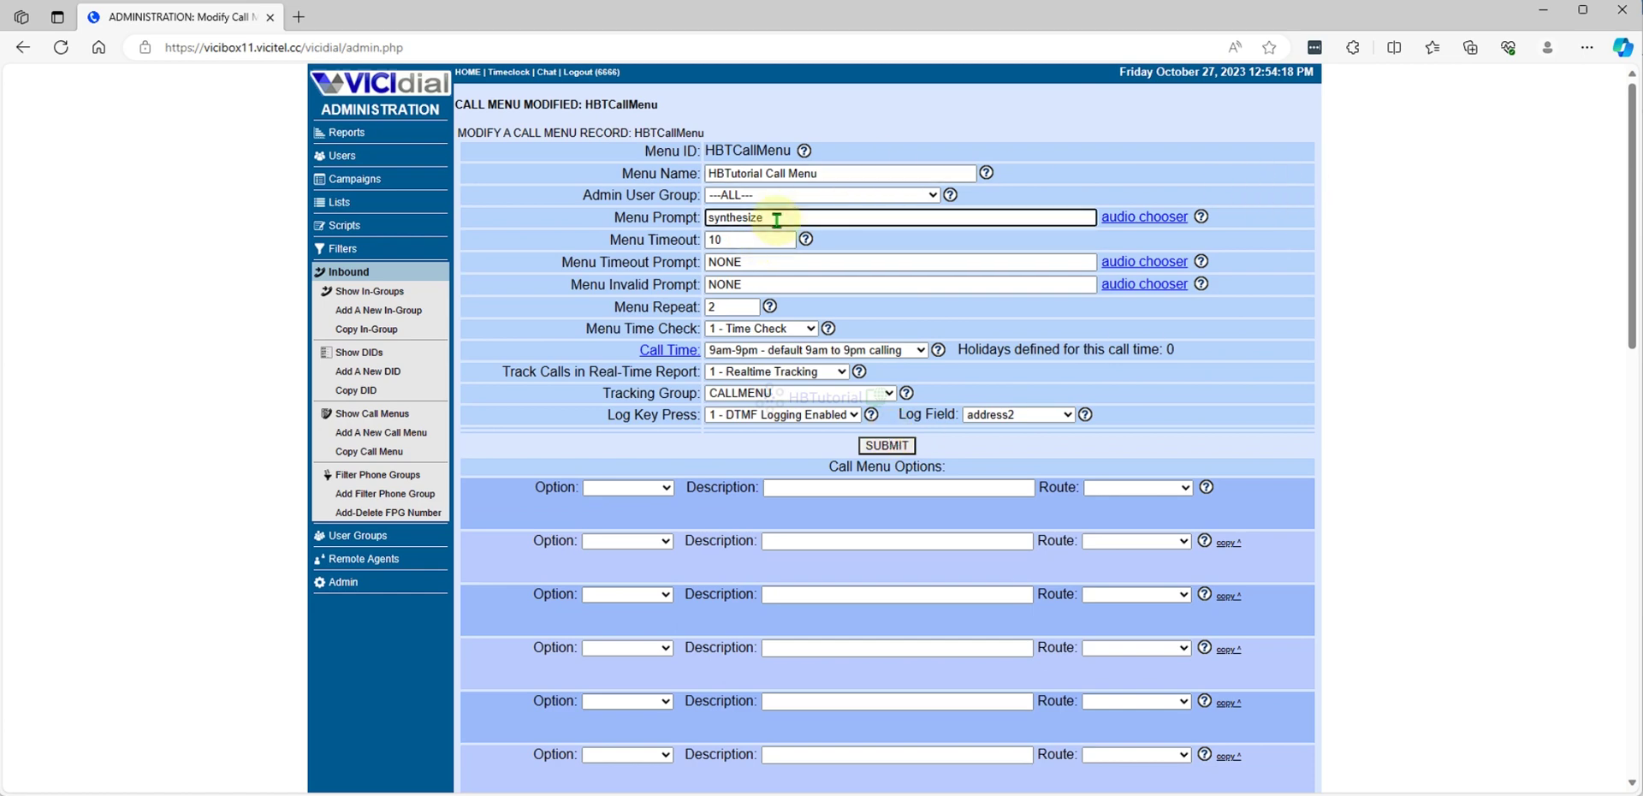
{"action": "scroll", "coordinate": [1209, 299], "scroll_direction": "down", "scroll_amount": 4}
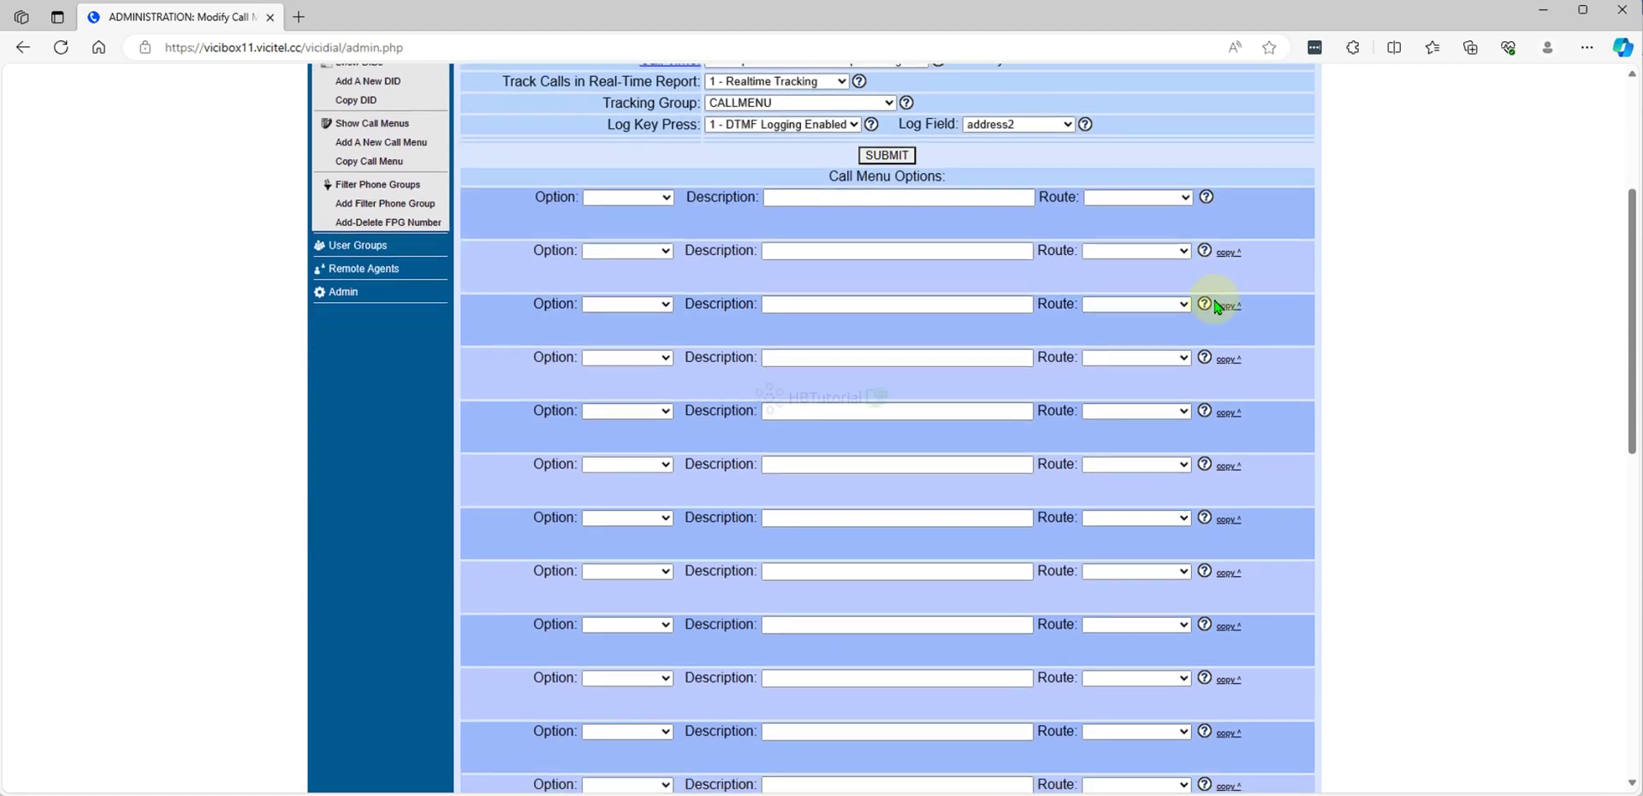
{"action": "scroll", "coordinate": [1210, 308], "scroll_direction": "up", "scroll_amount": 4}
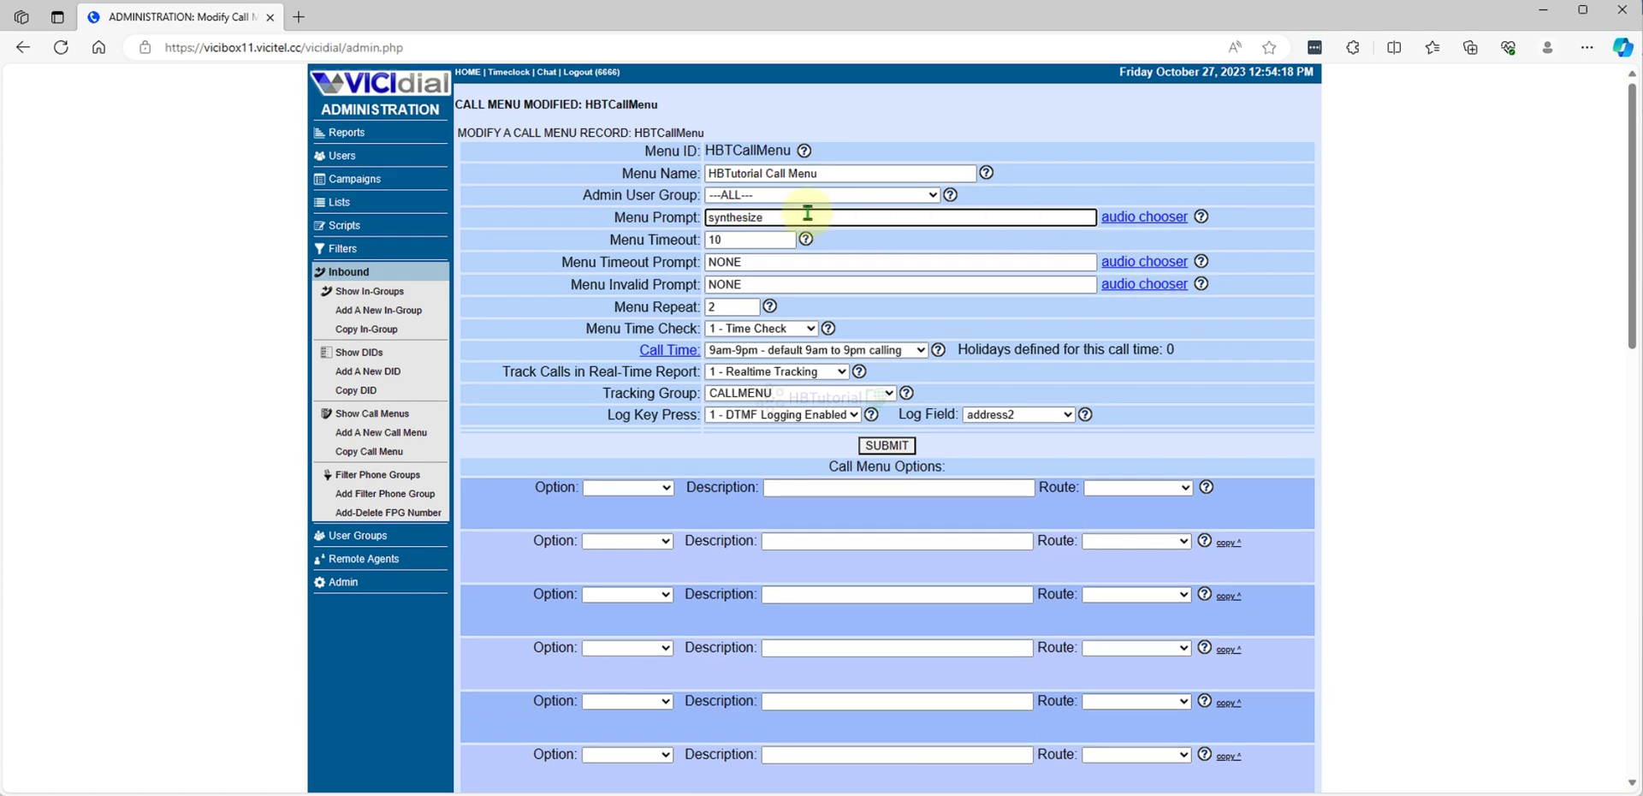
{"action": "left_click", "coordinate": [1139, 224]}
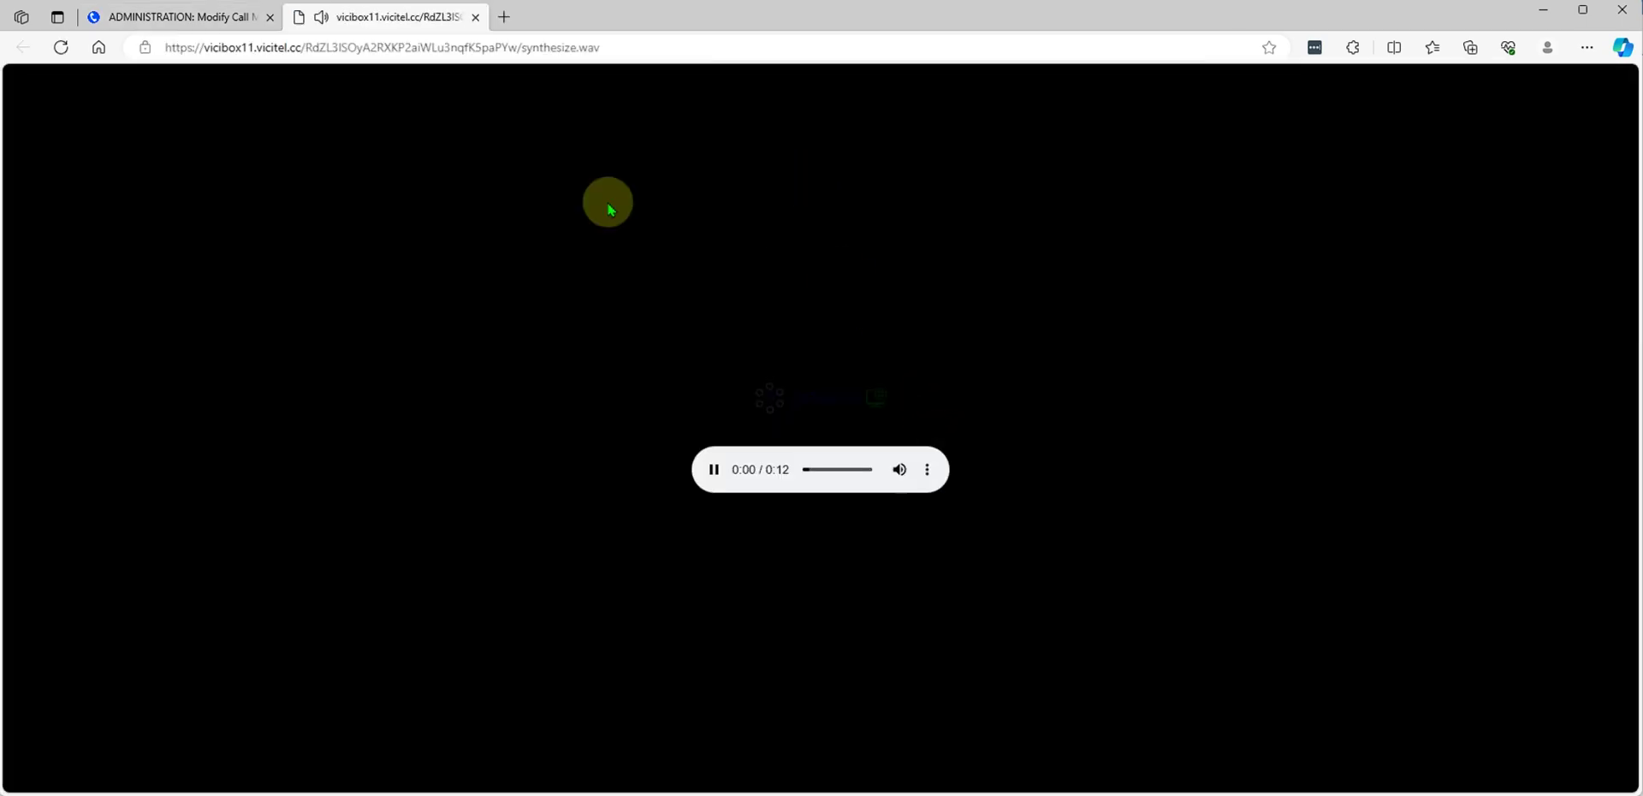
{"action": "left_click", "coordinate": [187, 20]}
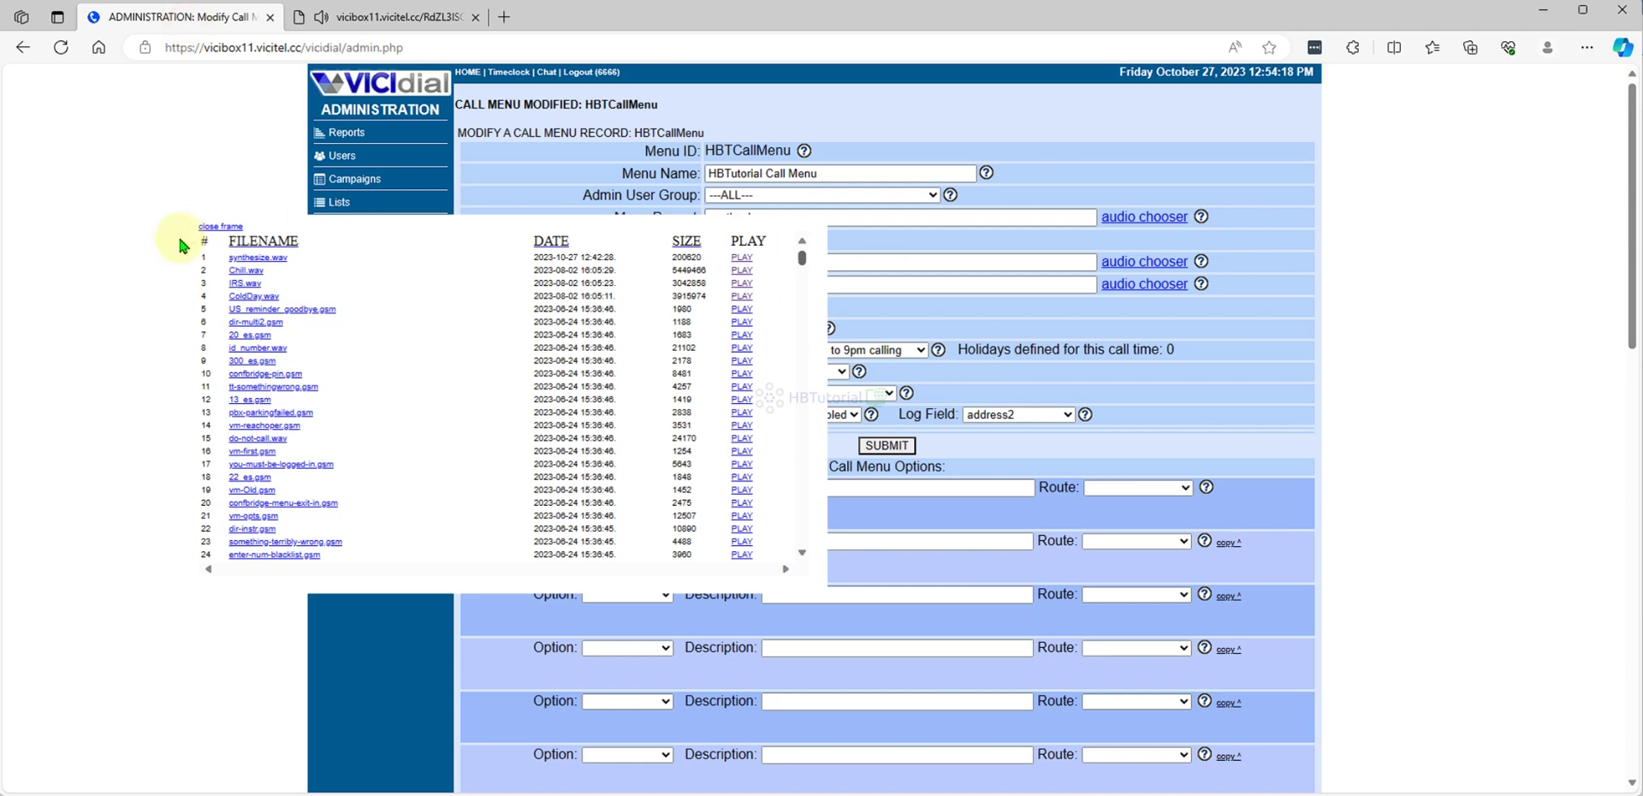
{"action": "left_click", "coordinate": [220, 227]}
{"action": "scroll", "coordinate": [928, 420], "scroll_direction": "down", "scroll_amount": 3}
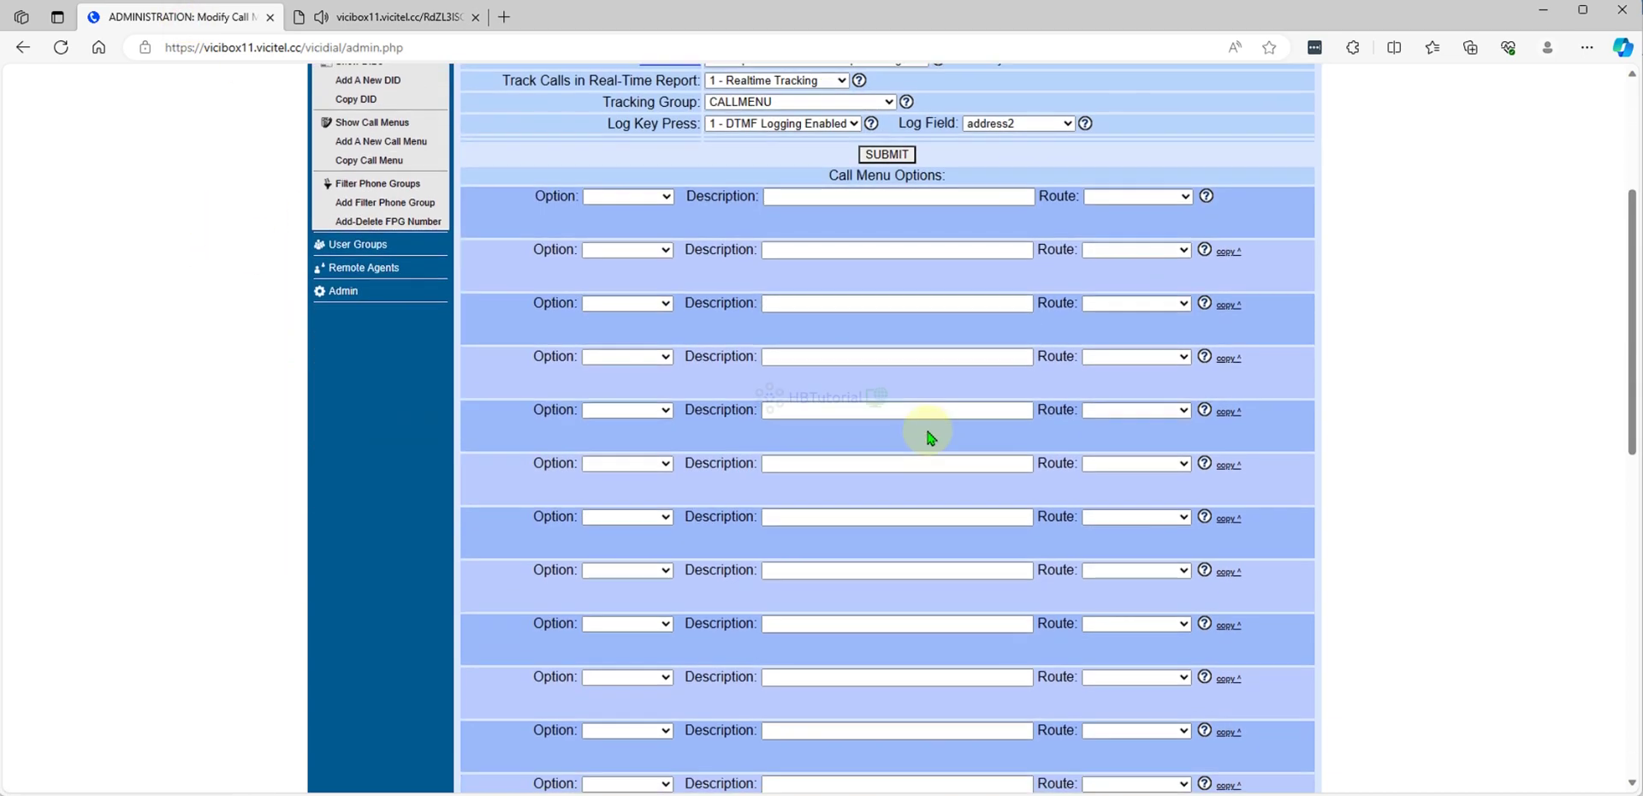
{"action": "scroll", "coordinate": [910, 426], "scroll_direction": "up", "scroll_amount": 3}
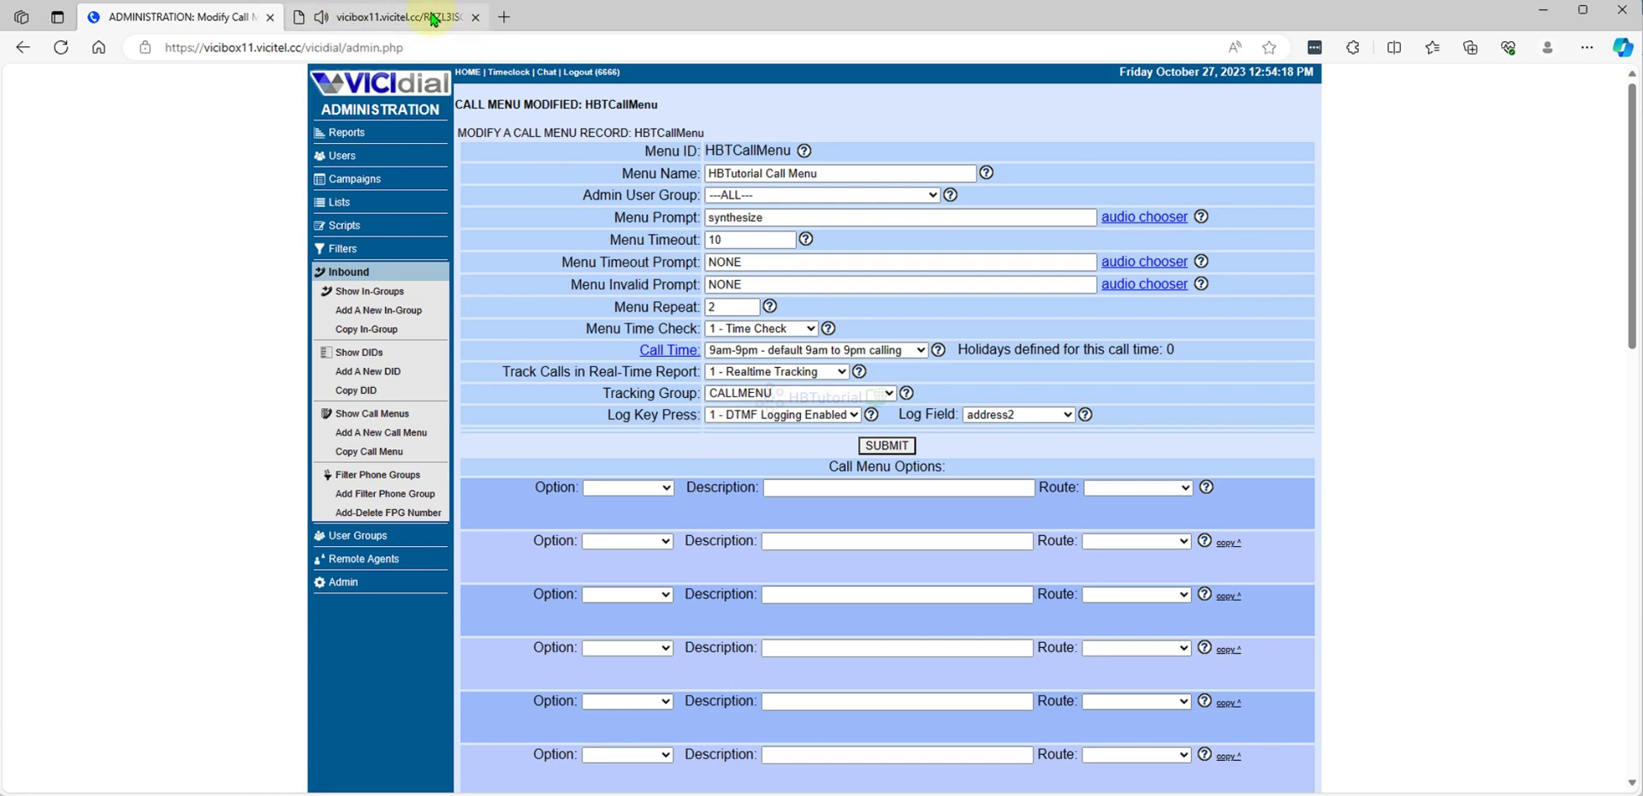
Set up the first call menu option as 1 with the description "For Support" and the route INGROUP
{"action": "scroll", "coordinate": [670, 541], "scroll_direction": "down", "scroll_amount": 3}
{"action": "left_click", "coordinate": [650, 196]}
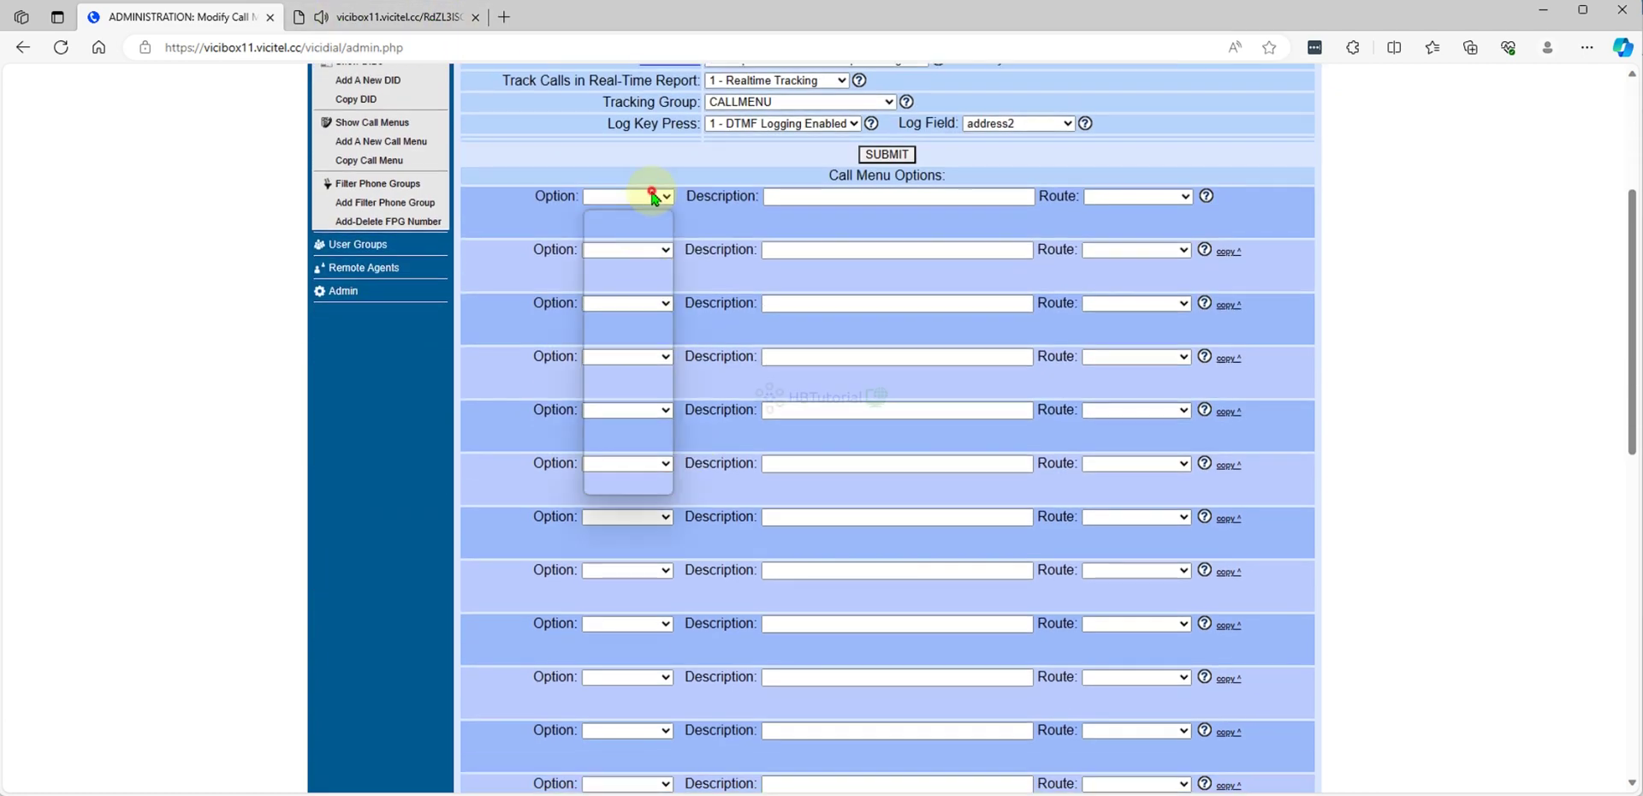
{"action": "left_click", "coordinate": [637, 244]}
{"action": "left_click", "coordinate": [834, 197]}
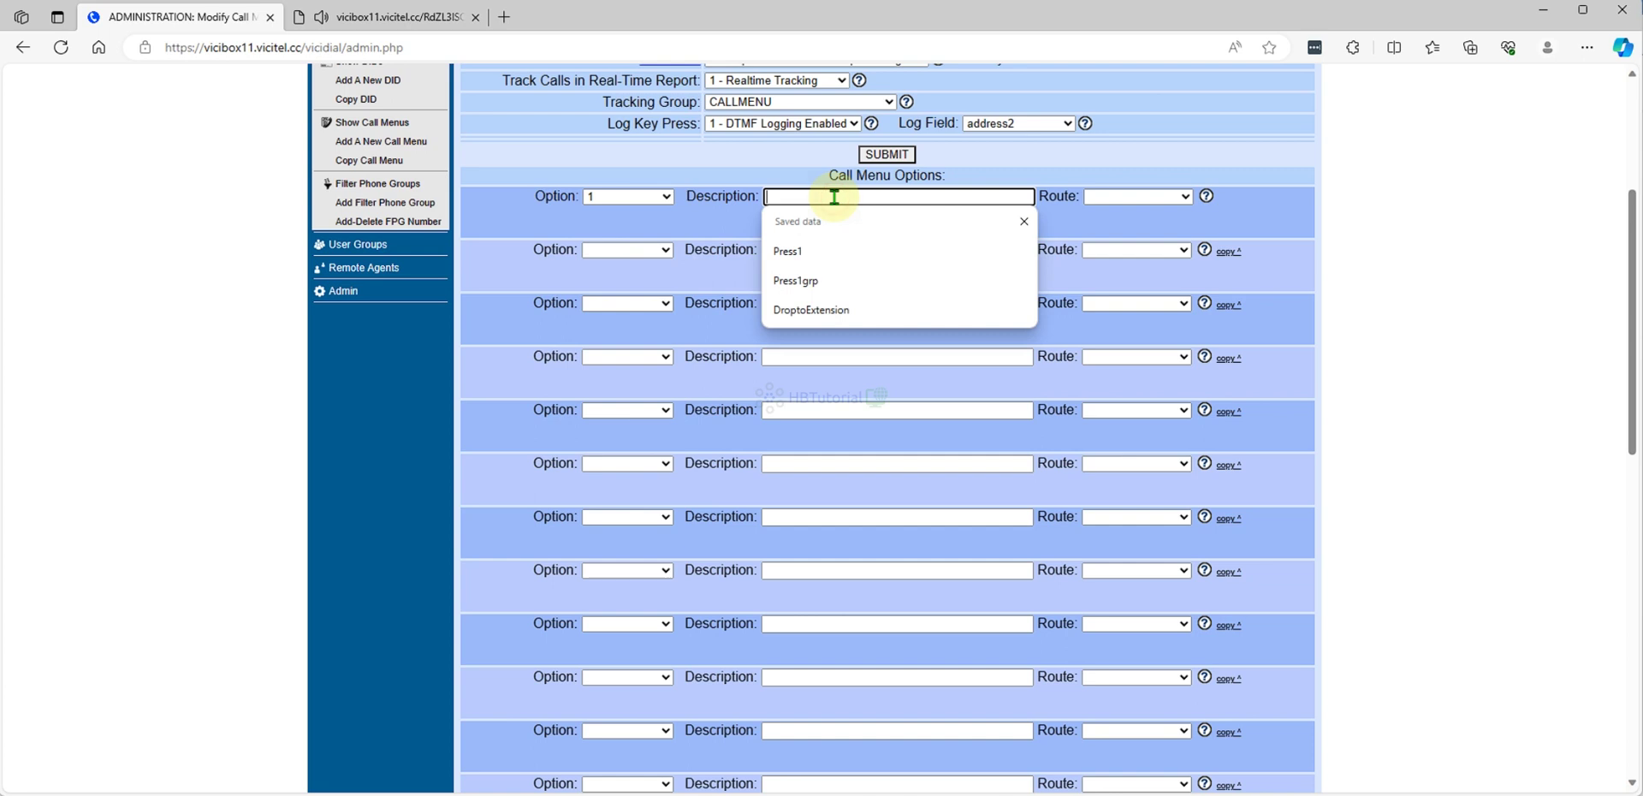
{"action": "type", "text": "For Su"}
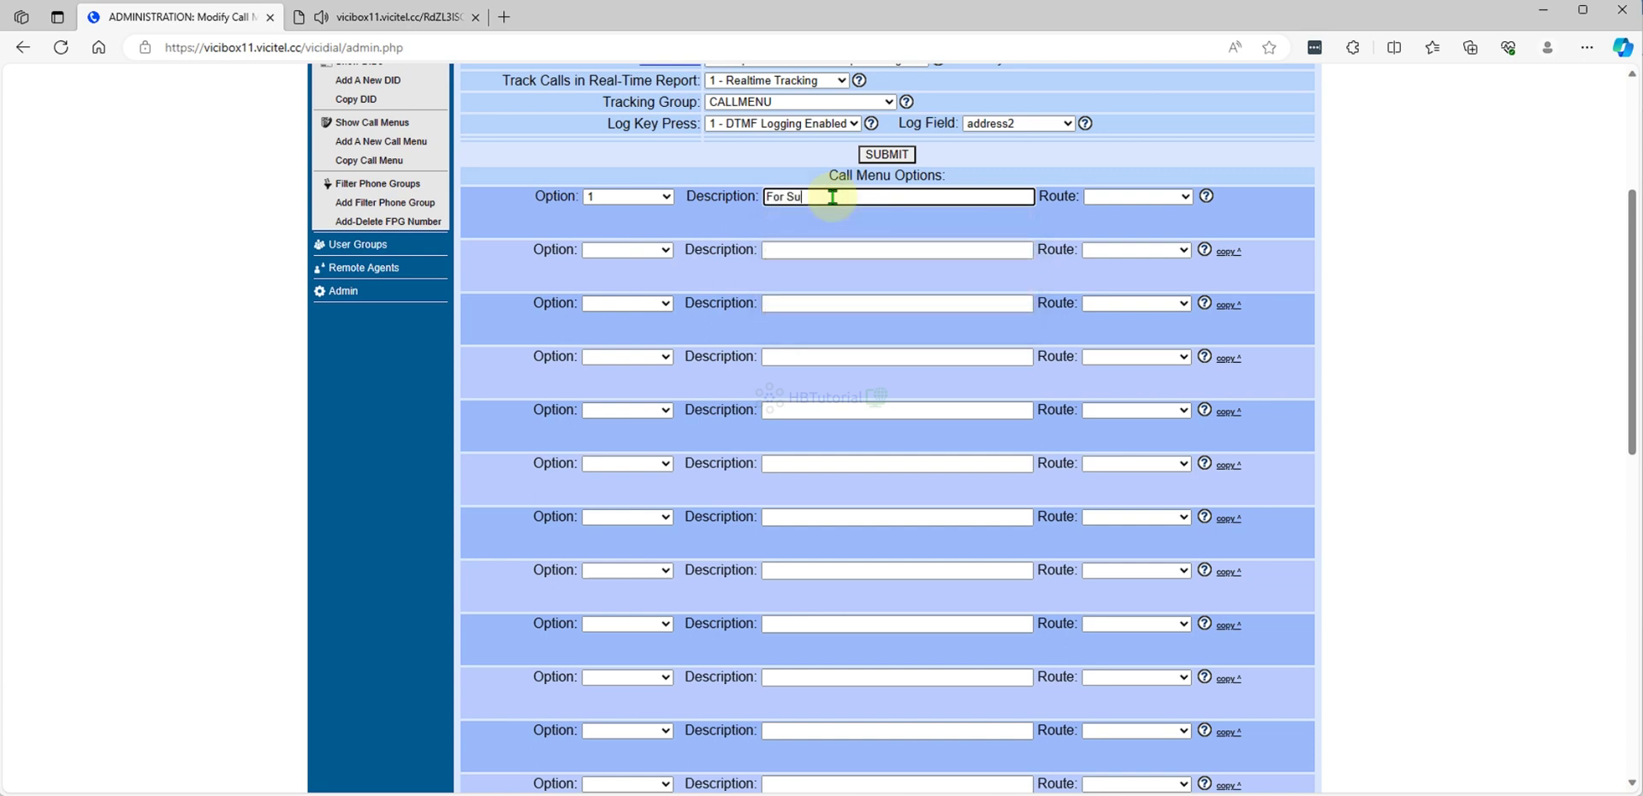
{"action": "type", "text": "pport"}
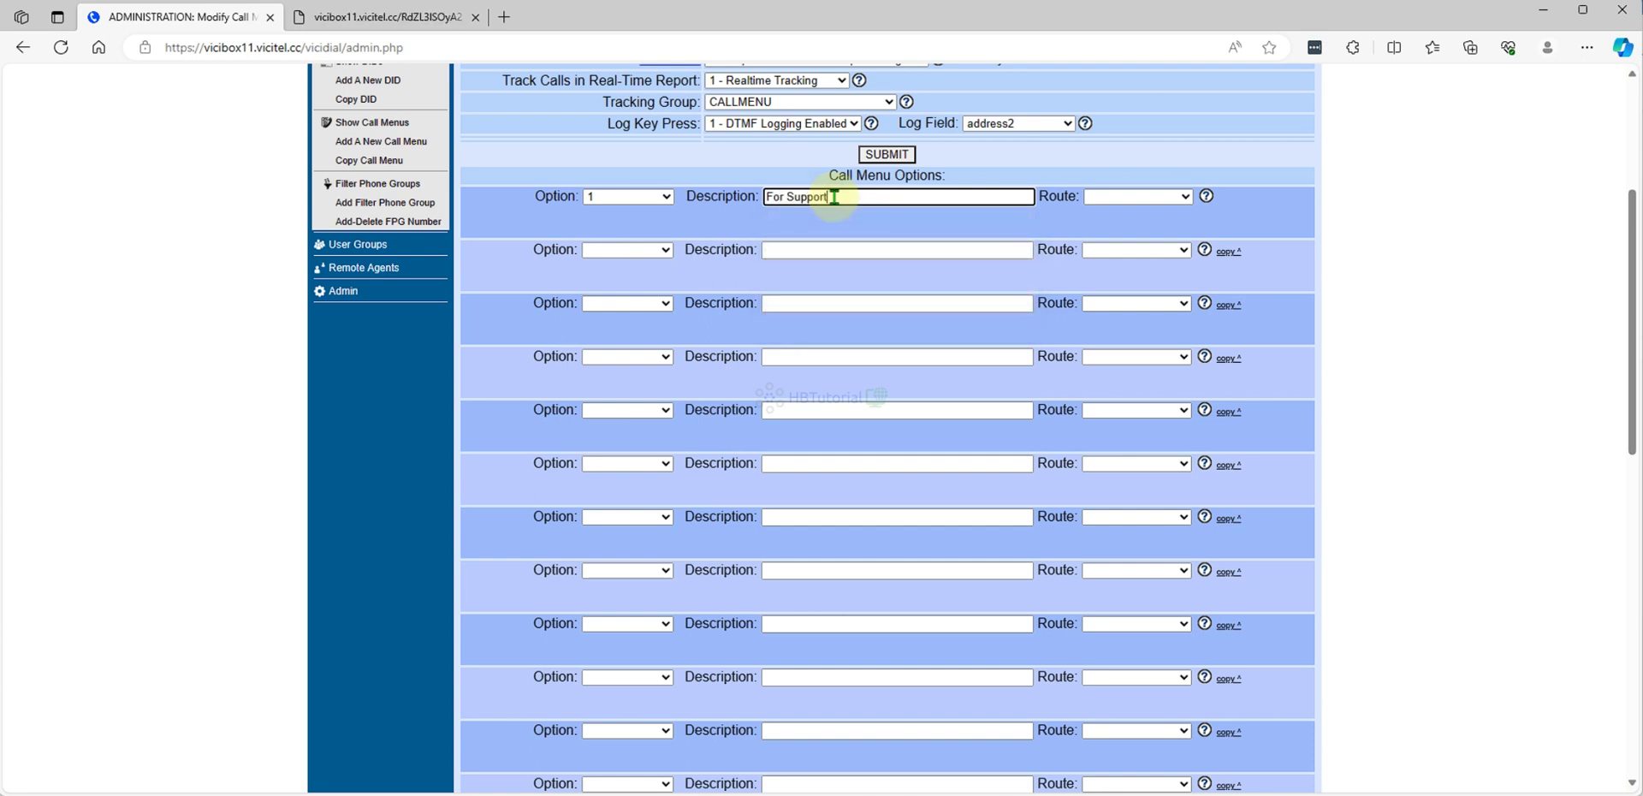
{"action": "left_click", "coordinate": [1132, 198]}
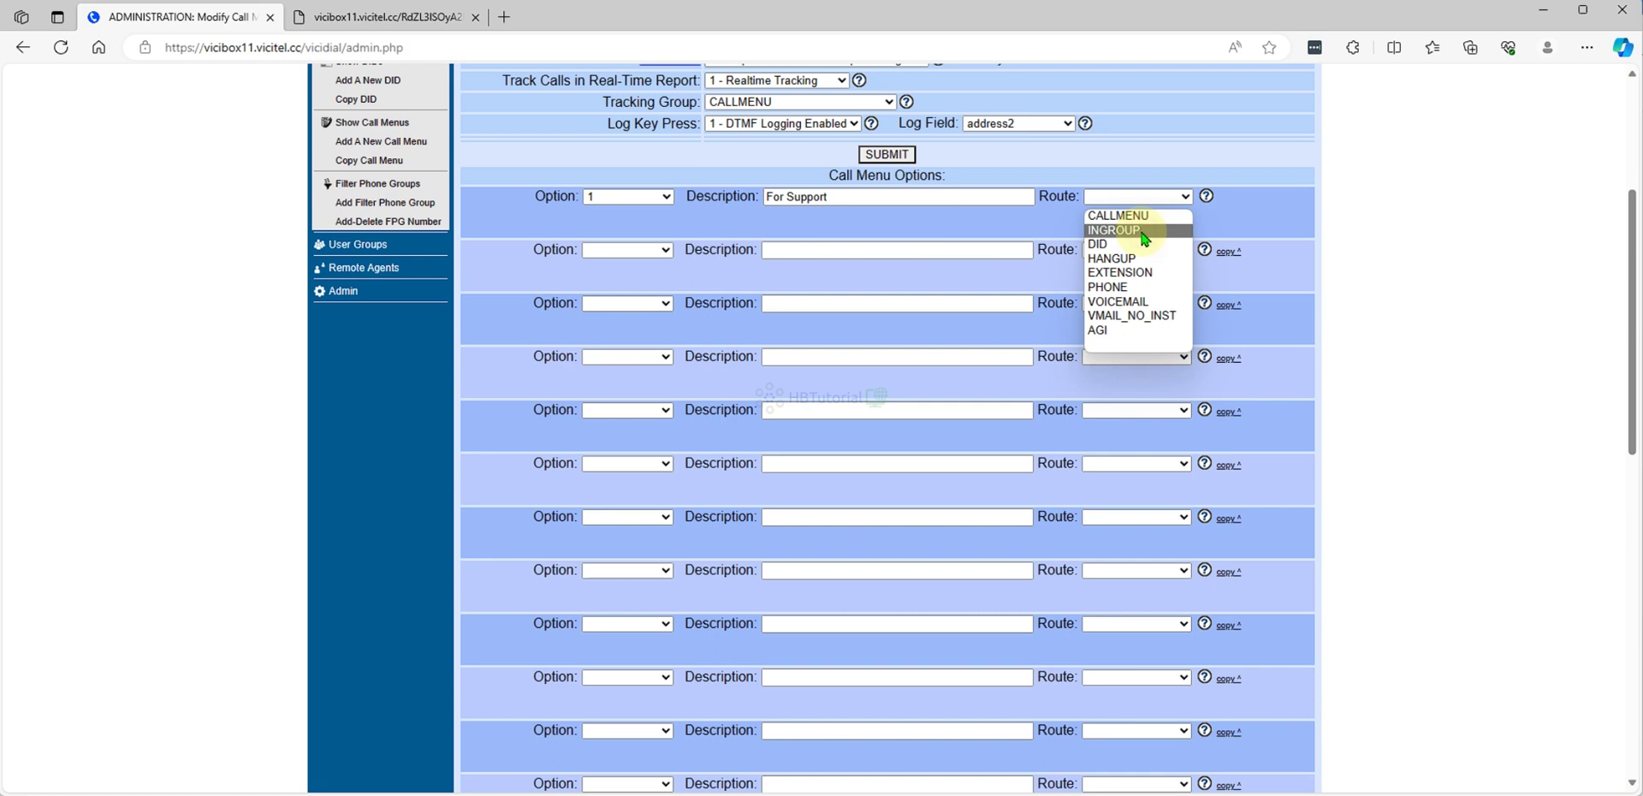
{"action": "left_click", "coordinate": [1145, 231]}
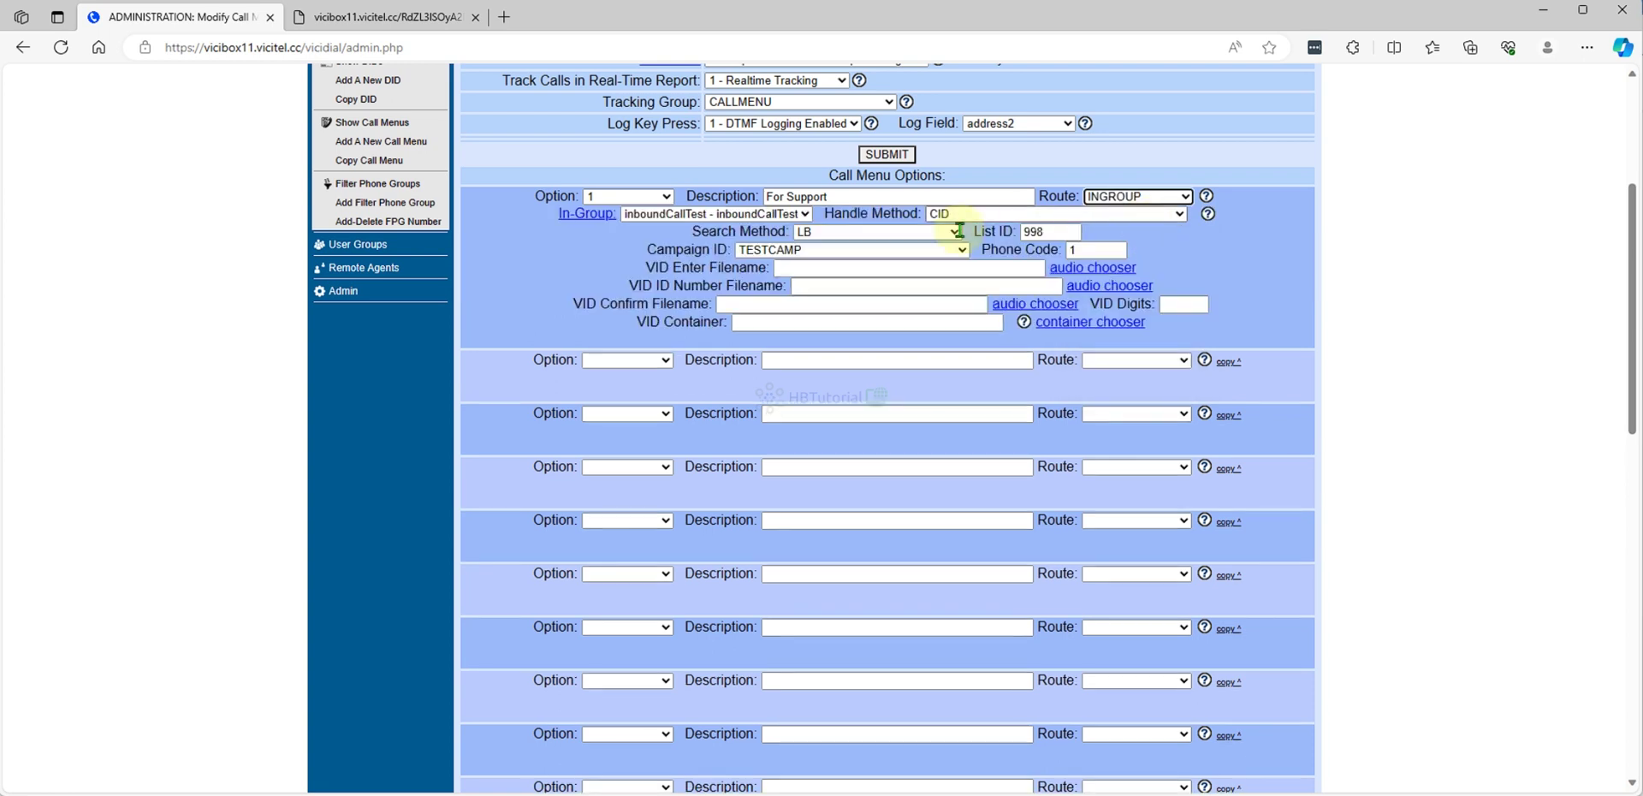
For option 1, keep the inboundCallTest in-group, set Handle Method to CIDLOOKUP and Campaign ID to "NewCamp1 - New Campaign 1"
{"action": "left_click", "coordinate": [770, 214]}
{"action": "left_click", "coordinate": [766, 216]}
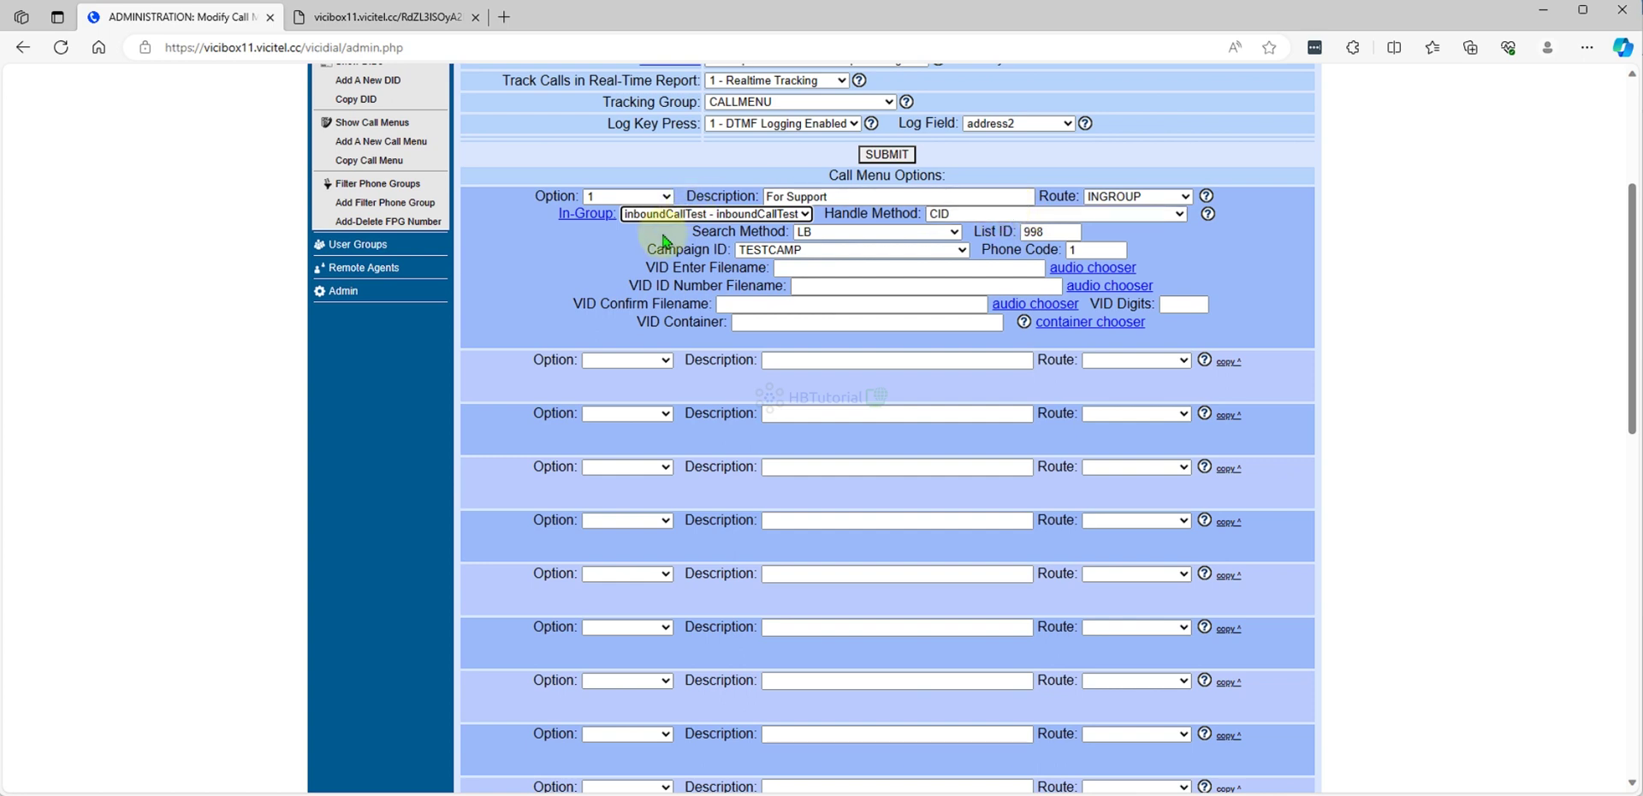
{"action": "left_click", "coordinate": [990, 220]}
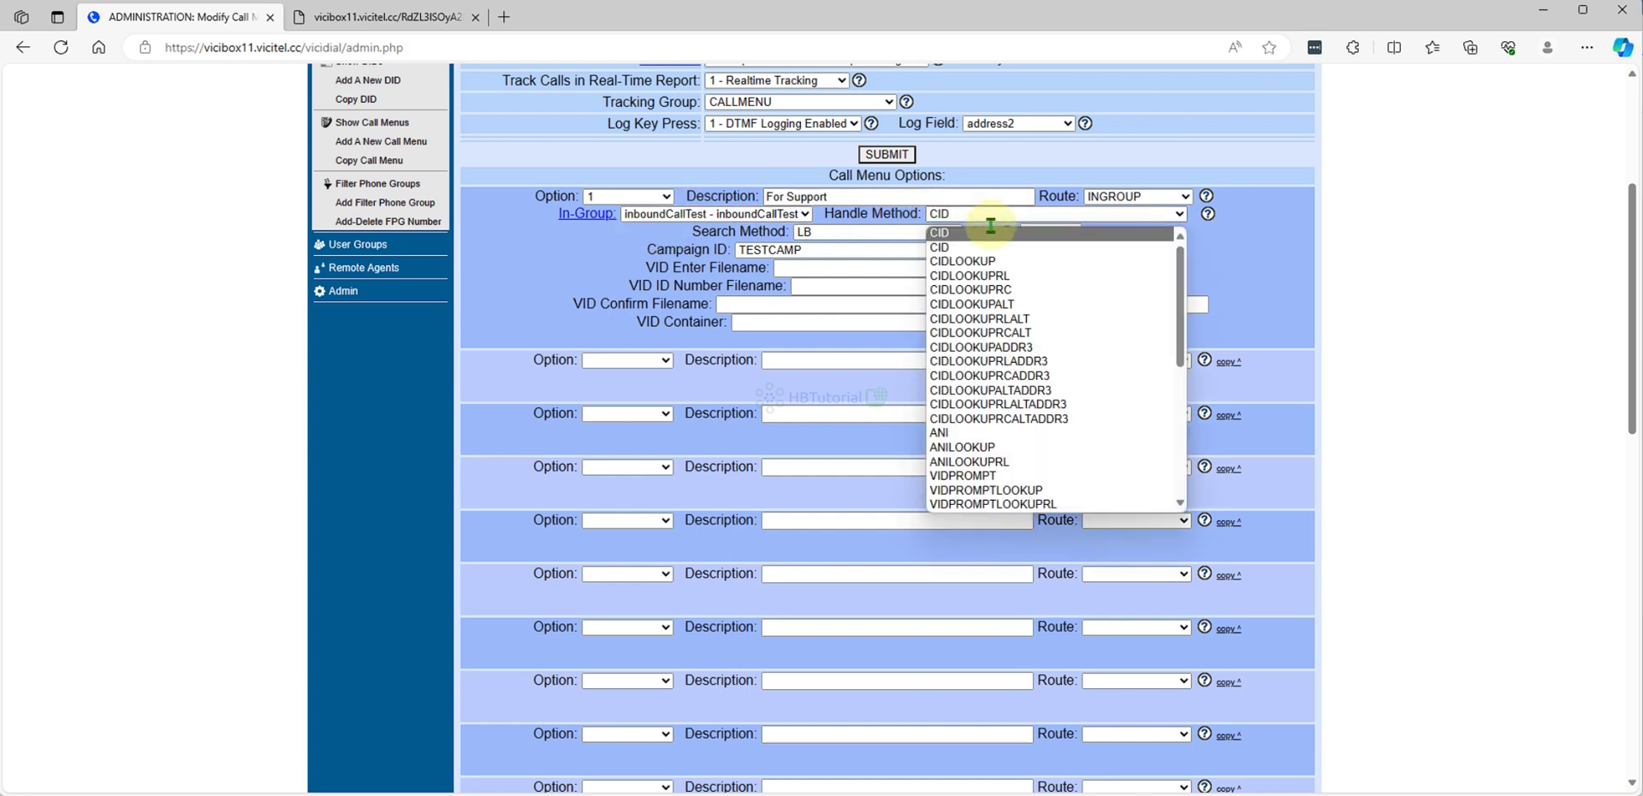
{"action": "scroll", "coordinate": [1041, 377], "scroll_direction": "down", "scroll_amount": 3}
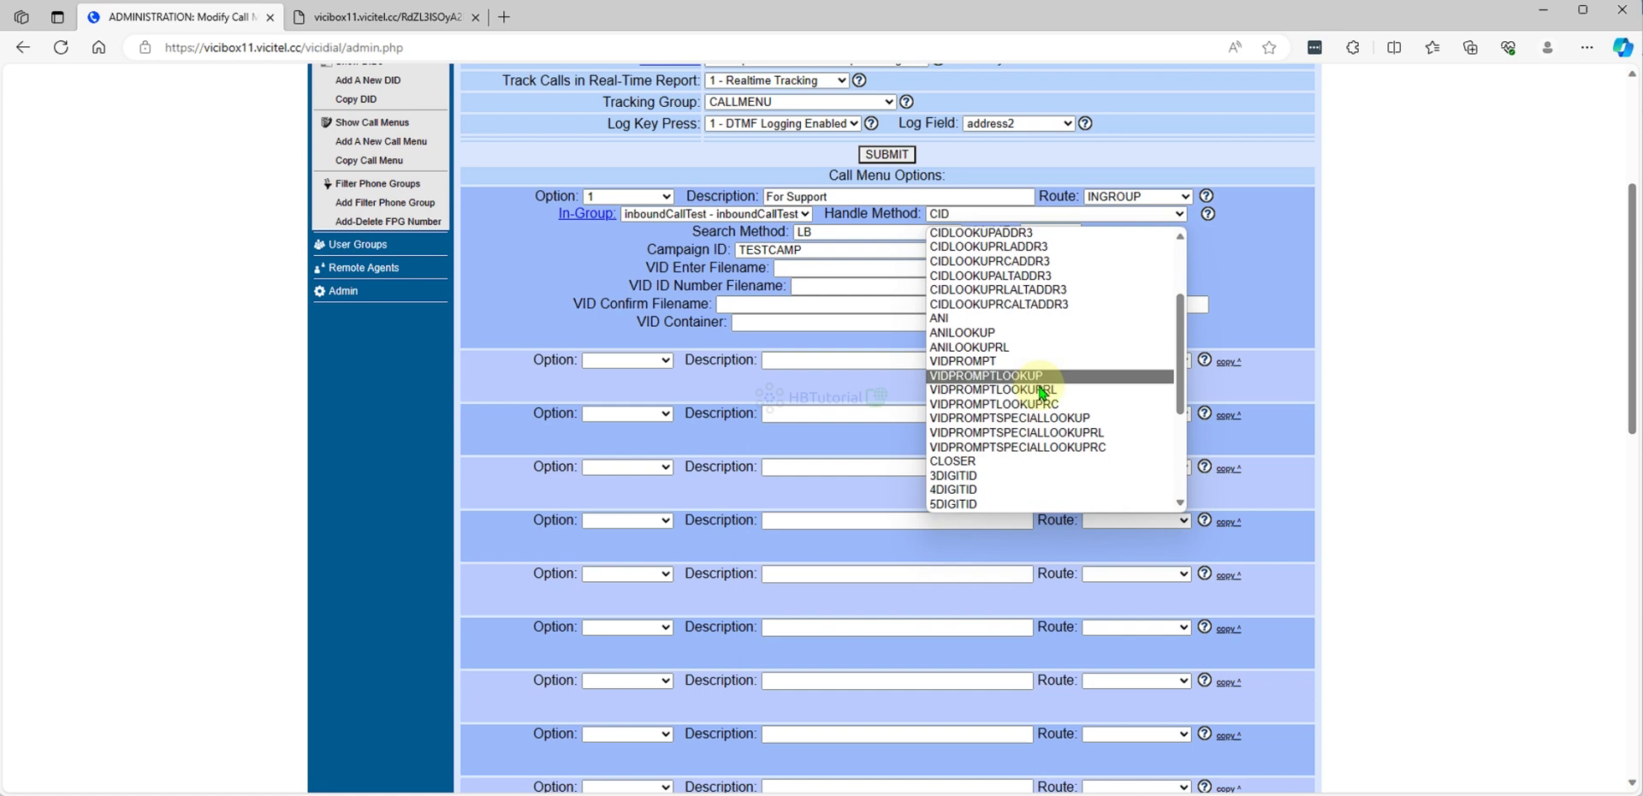
{"action": "scroll", "coordinate": [1046, 456], "scroll_direction": "up", "scroll_amount": 3}
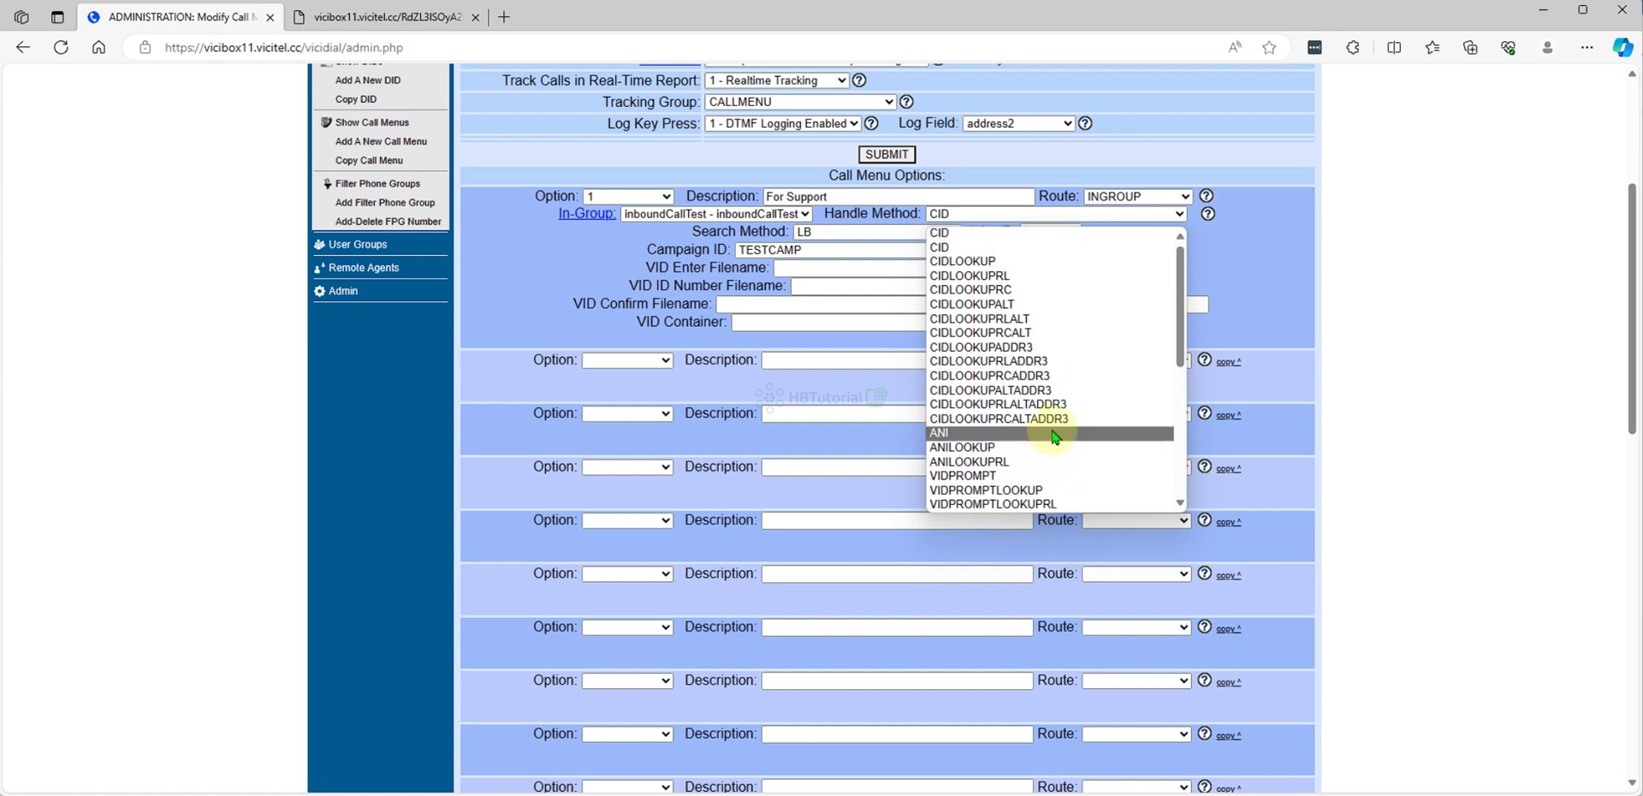
{"action": "left_click", "coordinate": [1069, 261]}
{"action": "left_click", "coordinate": [1057, 231]}
{"action": "left_click", "coordinate": [826, 250]}
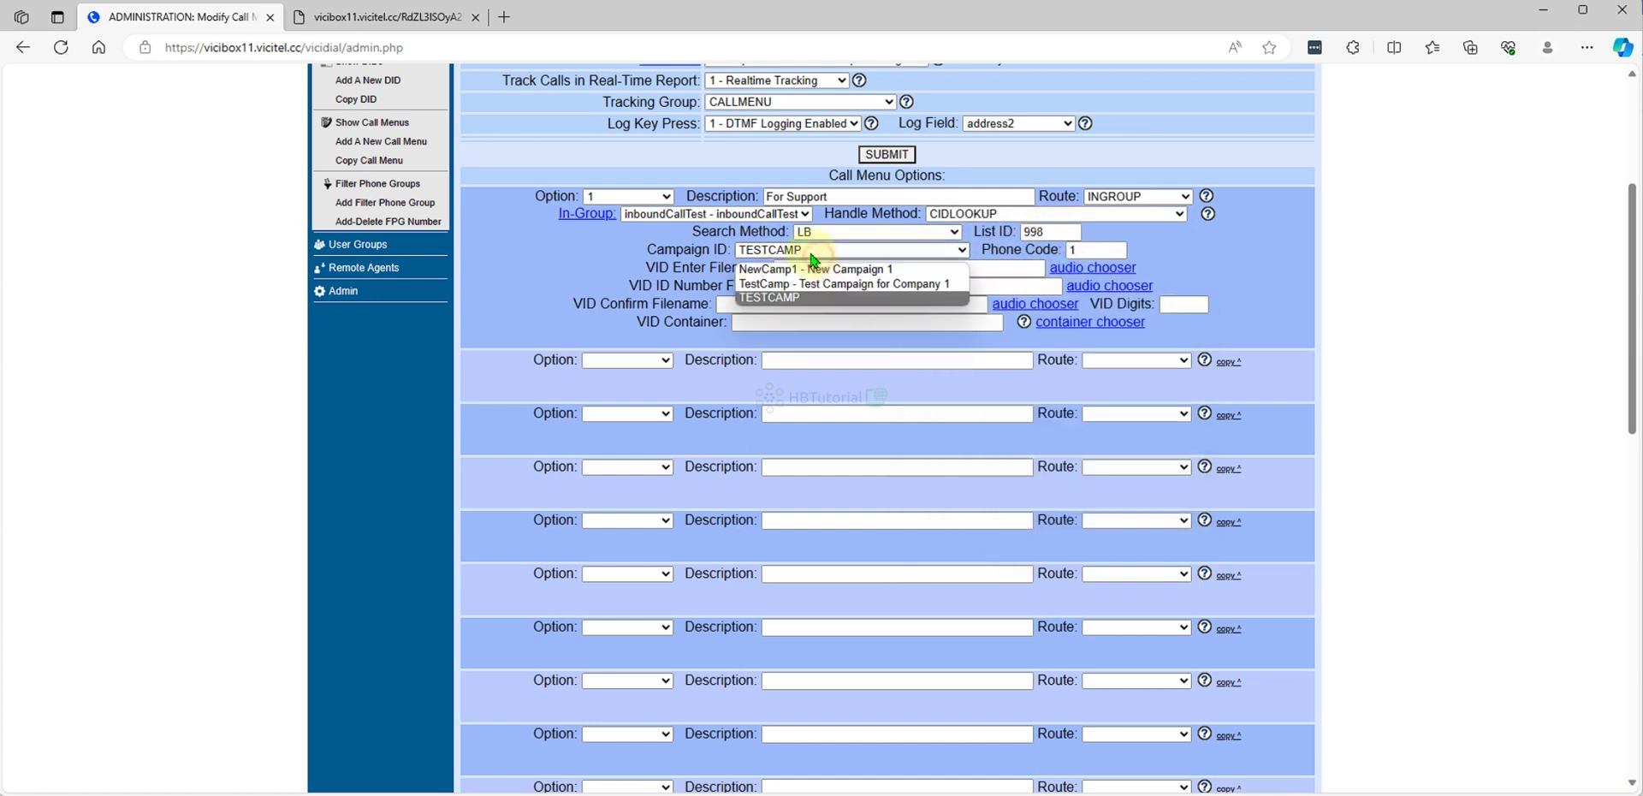
{"action": "left_click", "coordinate": [772, 269]}
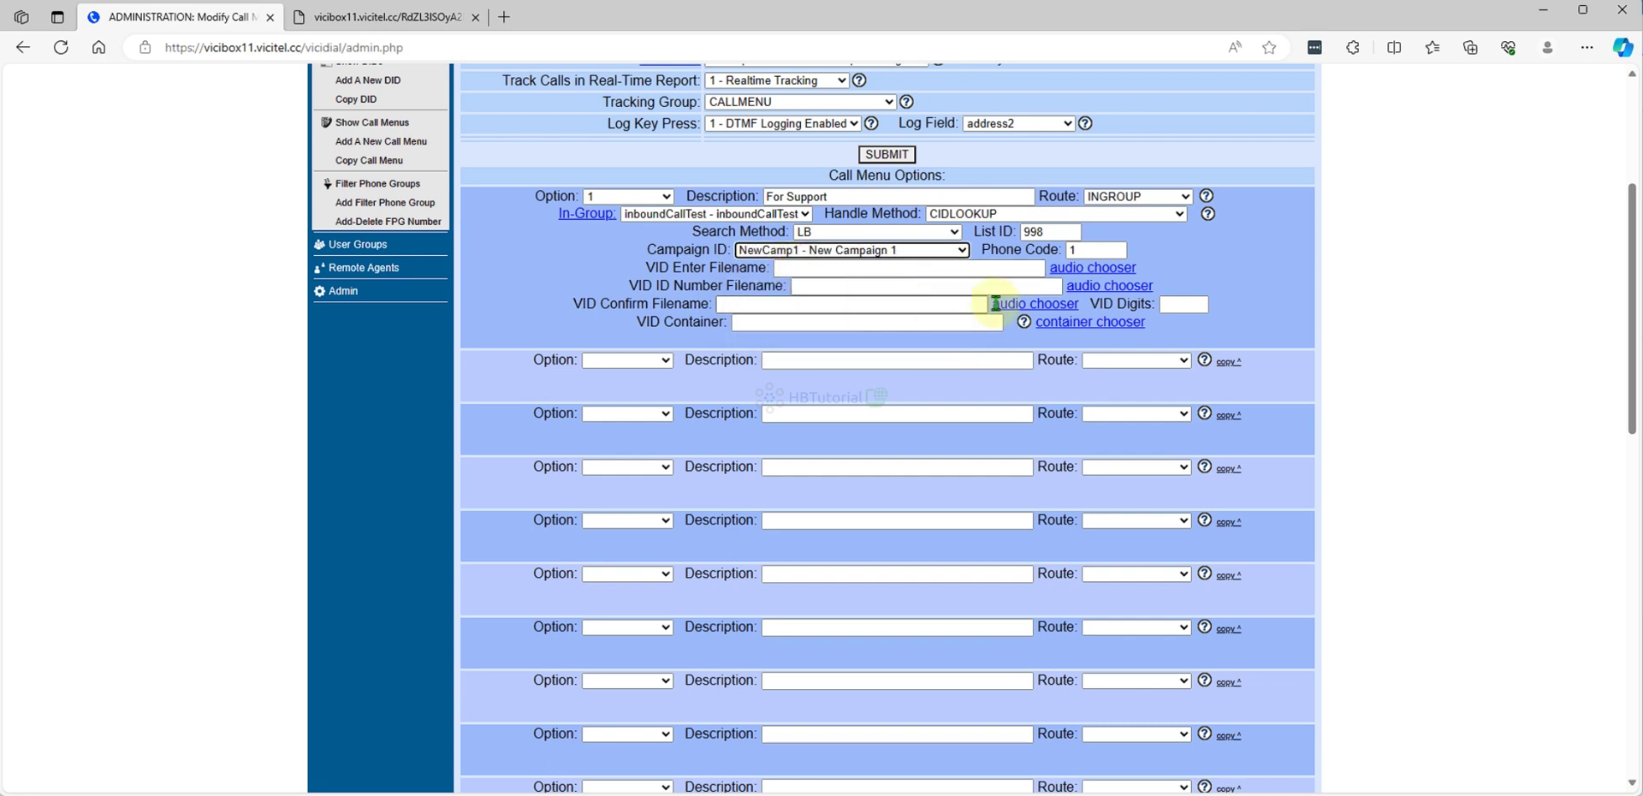
Set up the second call menu option as 2 with the description "For INstallation" and the route INGROUP
{"action": "left_click", "coordinate": [622, 359]}
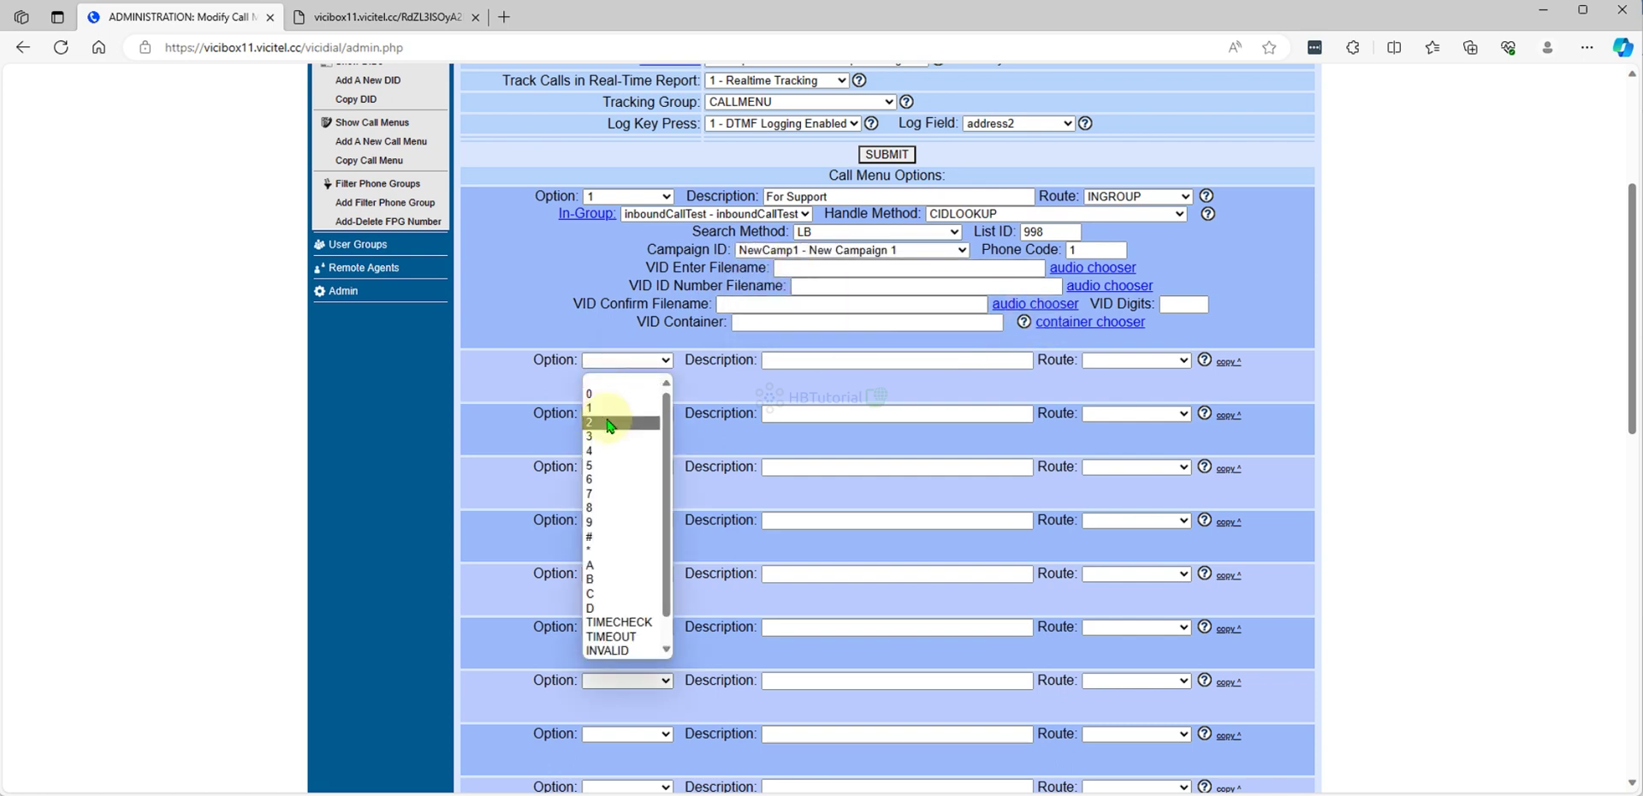
{"action": "left_click", "coordinate": [603, 424]}
{"action": "left_click", "coordinate": [933, 361]}
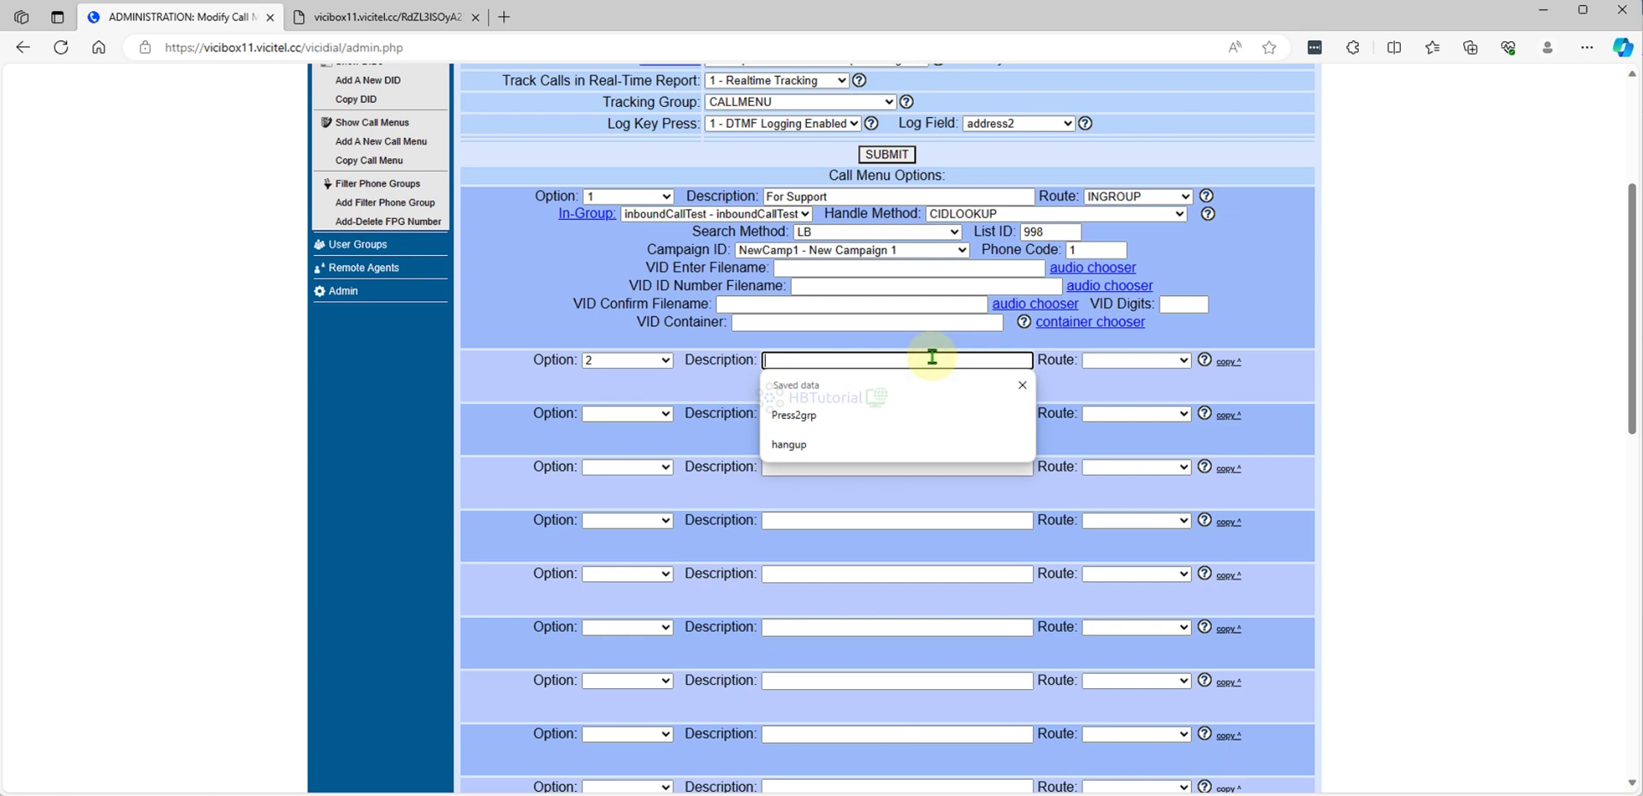
{"action": "type", "text": "For INstallation"}
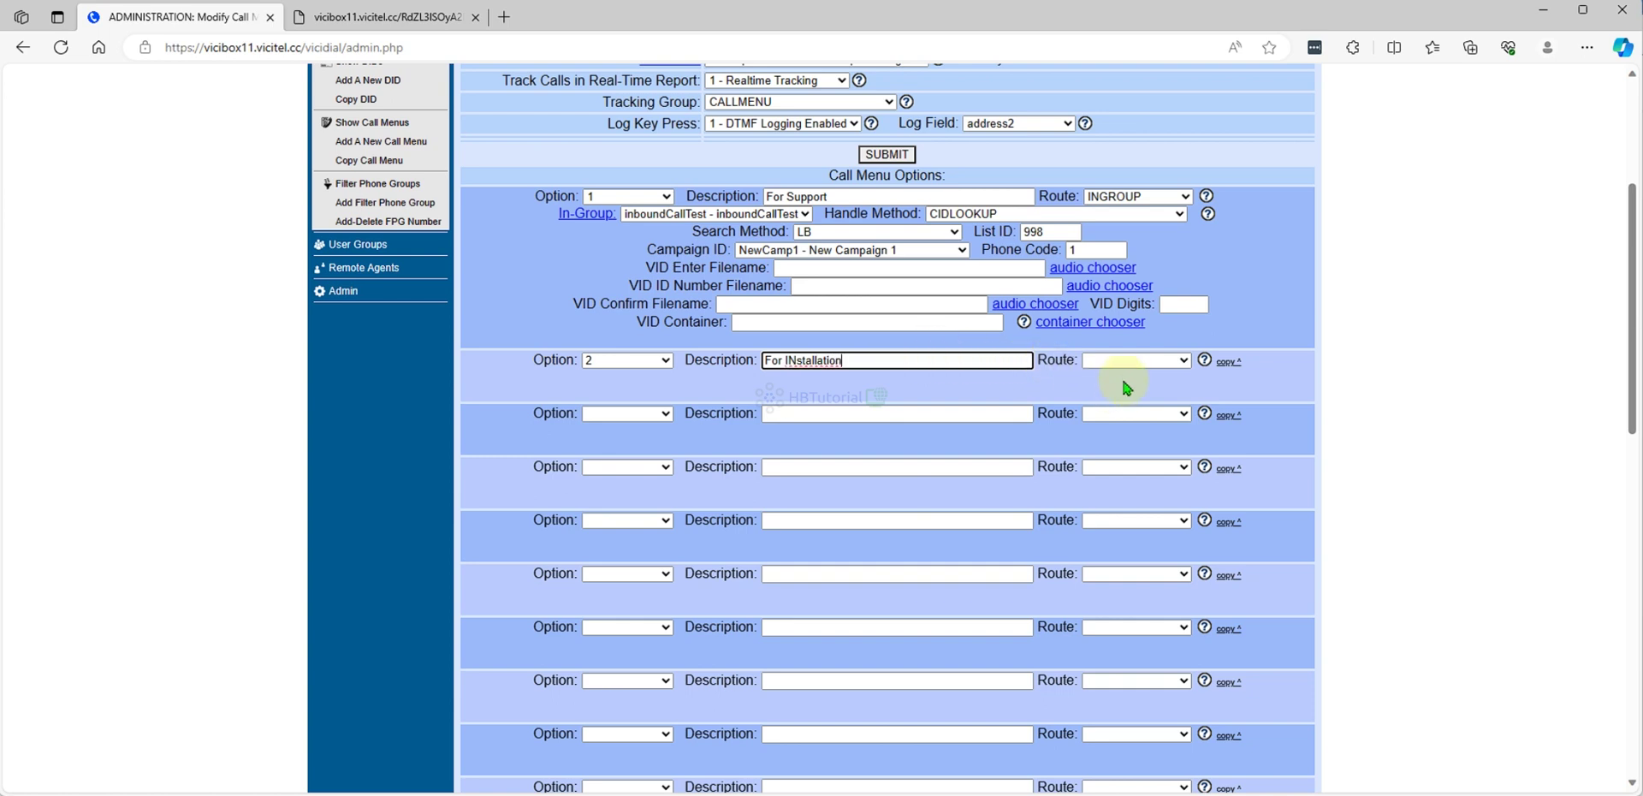
{"action": "left_click", "coordinate": [1126, 360]}
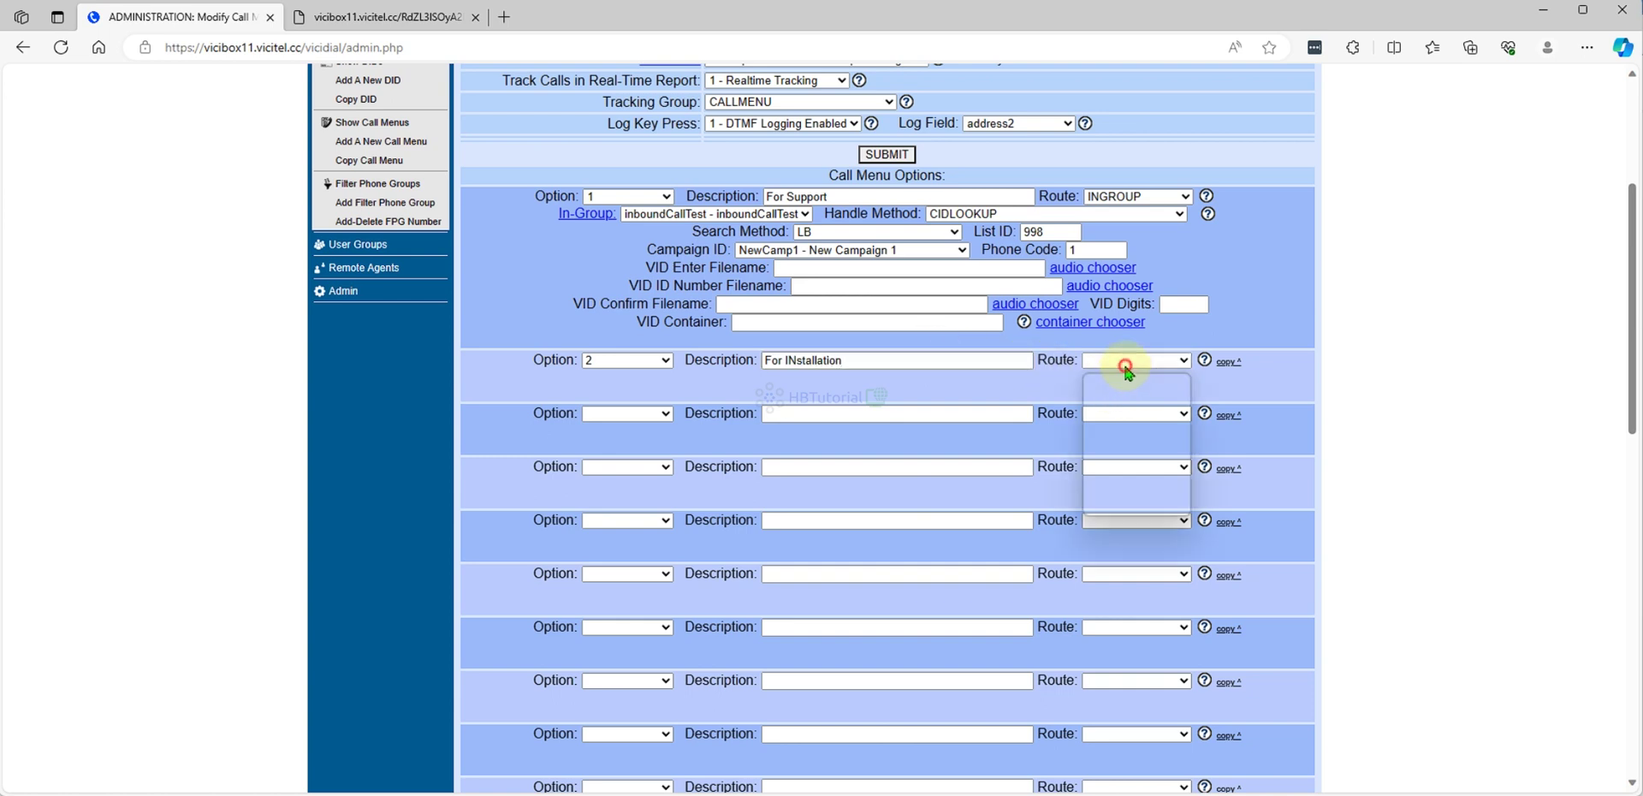
{"action": "left_click", "coordinate": [1117, 393]}
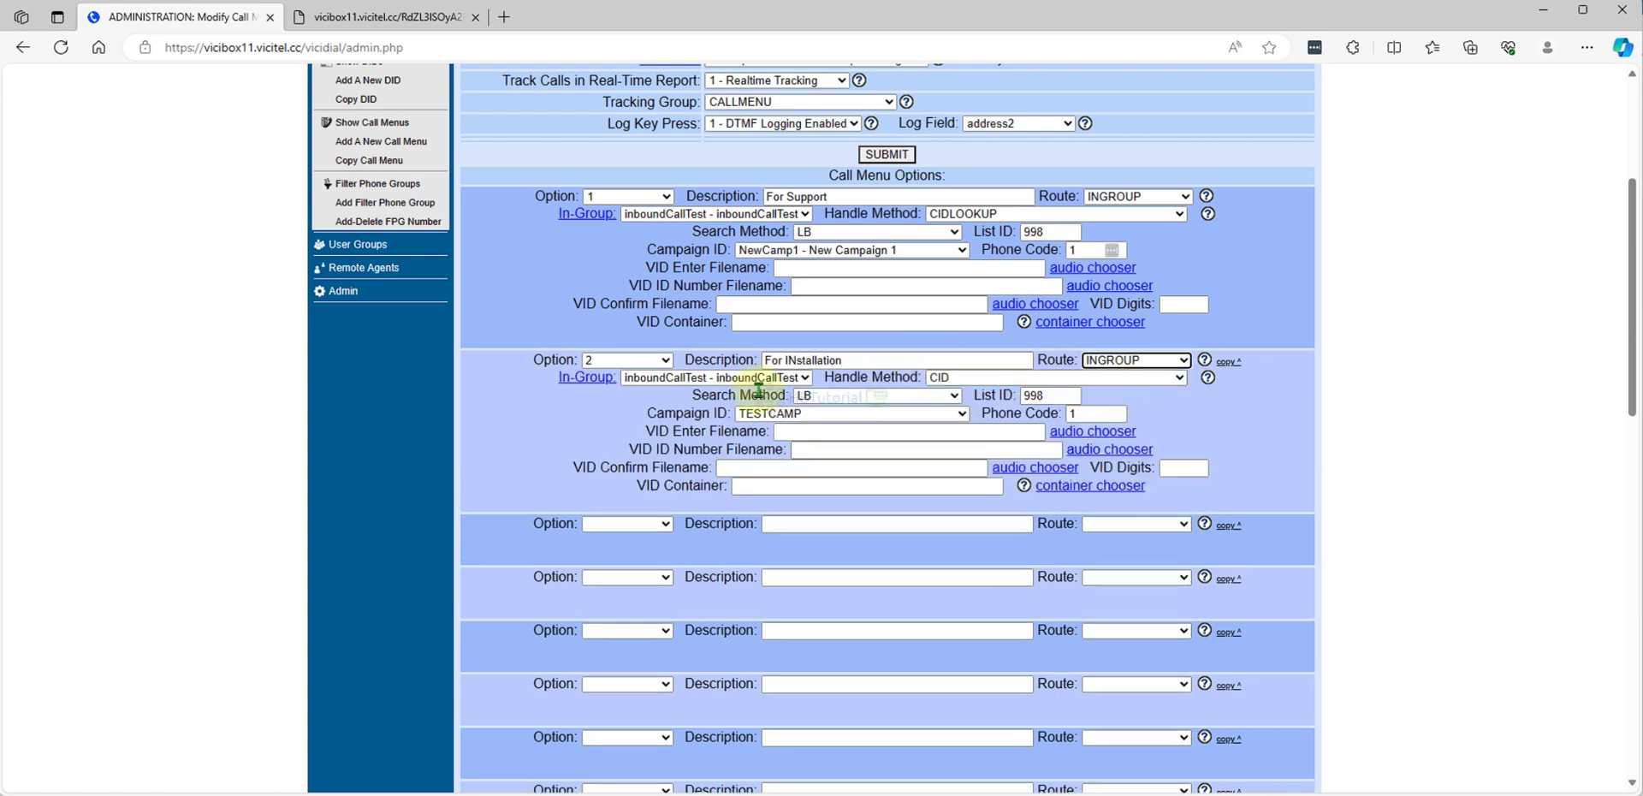
For option 2, set Handle Method to CIDLOOKUP and Campaign ID to "TestCamp - Test Campaign for Company 1"
{"action": "left_click", "coordinate": [981, 378]}
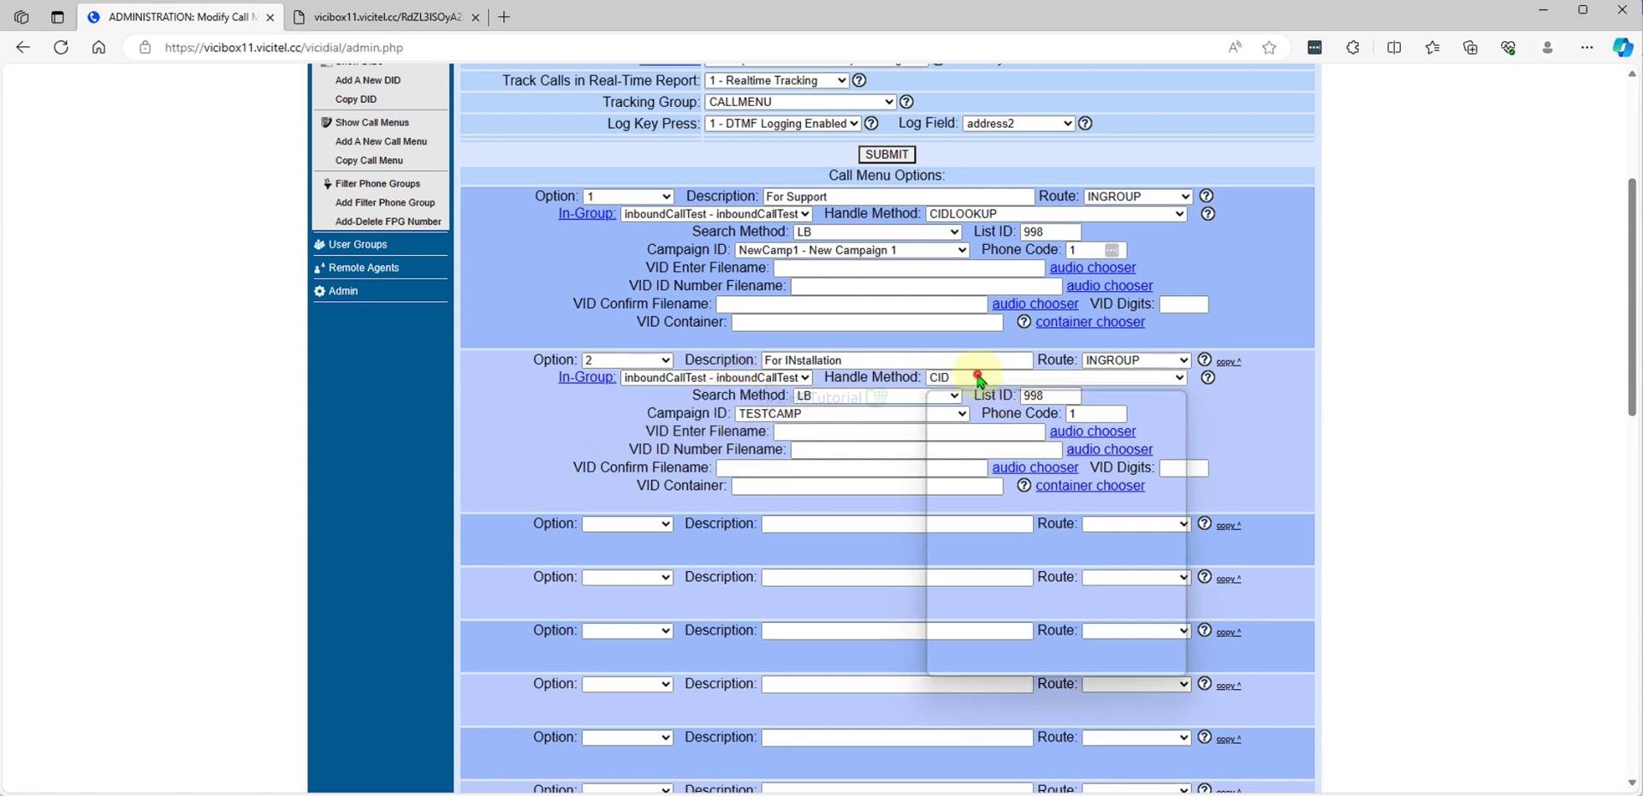
{"action": "left_click", "coordinate": [1016, 425]}
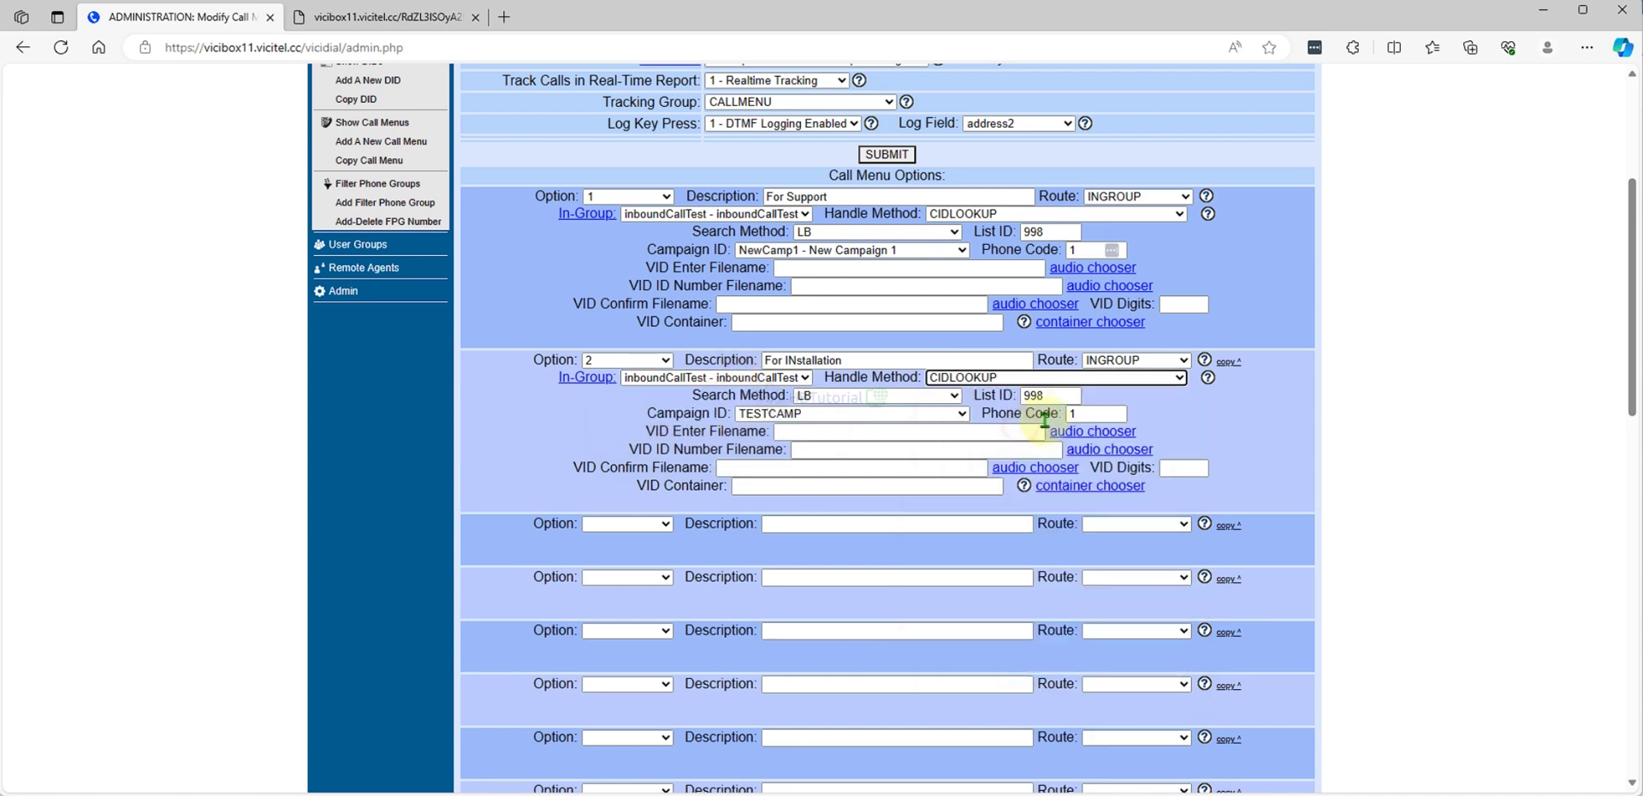
{"action": "left_click_drag", "start_coordinate": [824, 377], "coordinate": [909, 377]}
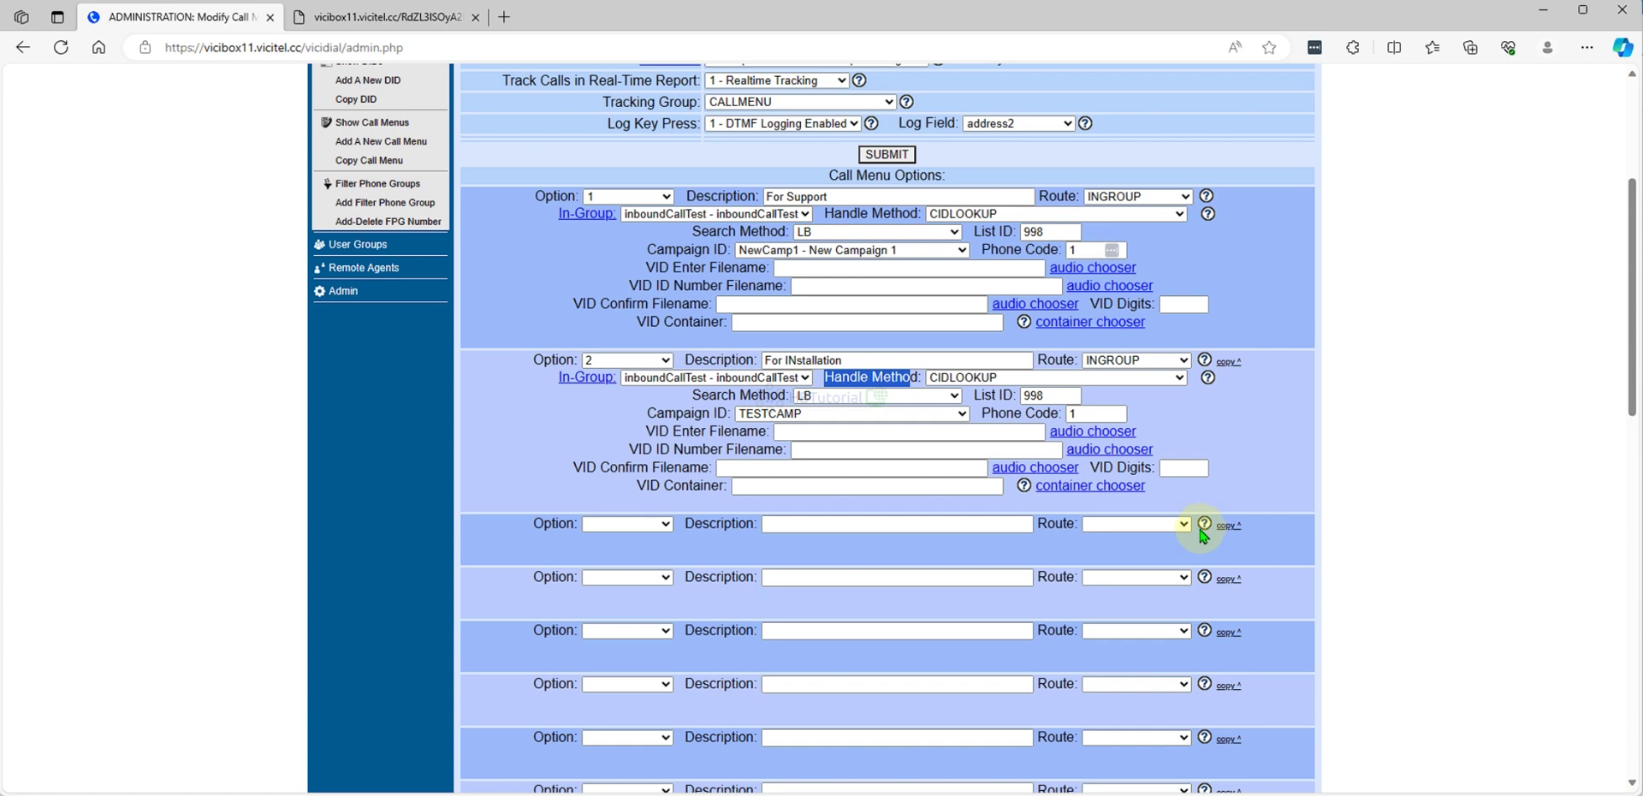
{"action": "left_click", "coordinate": [1238, 486]}
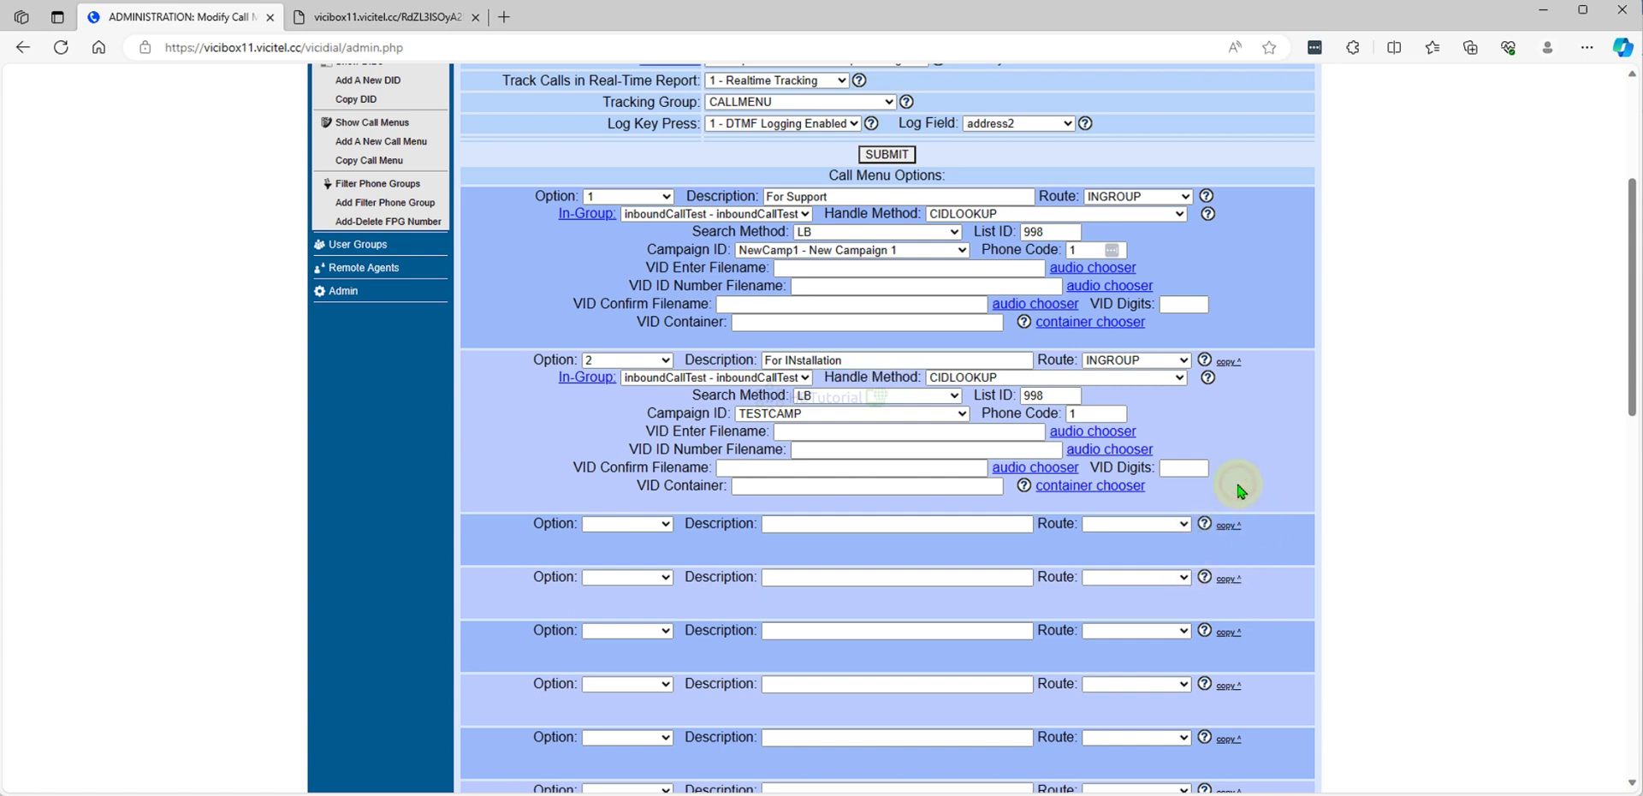
{"action": "left_click", "coordinate": [959, 415]}
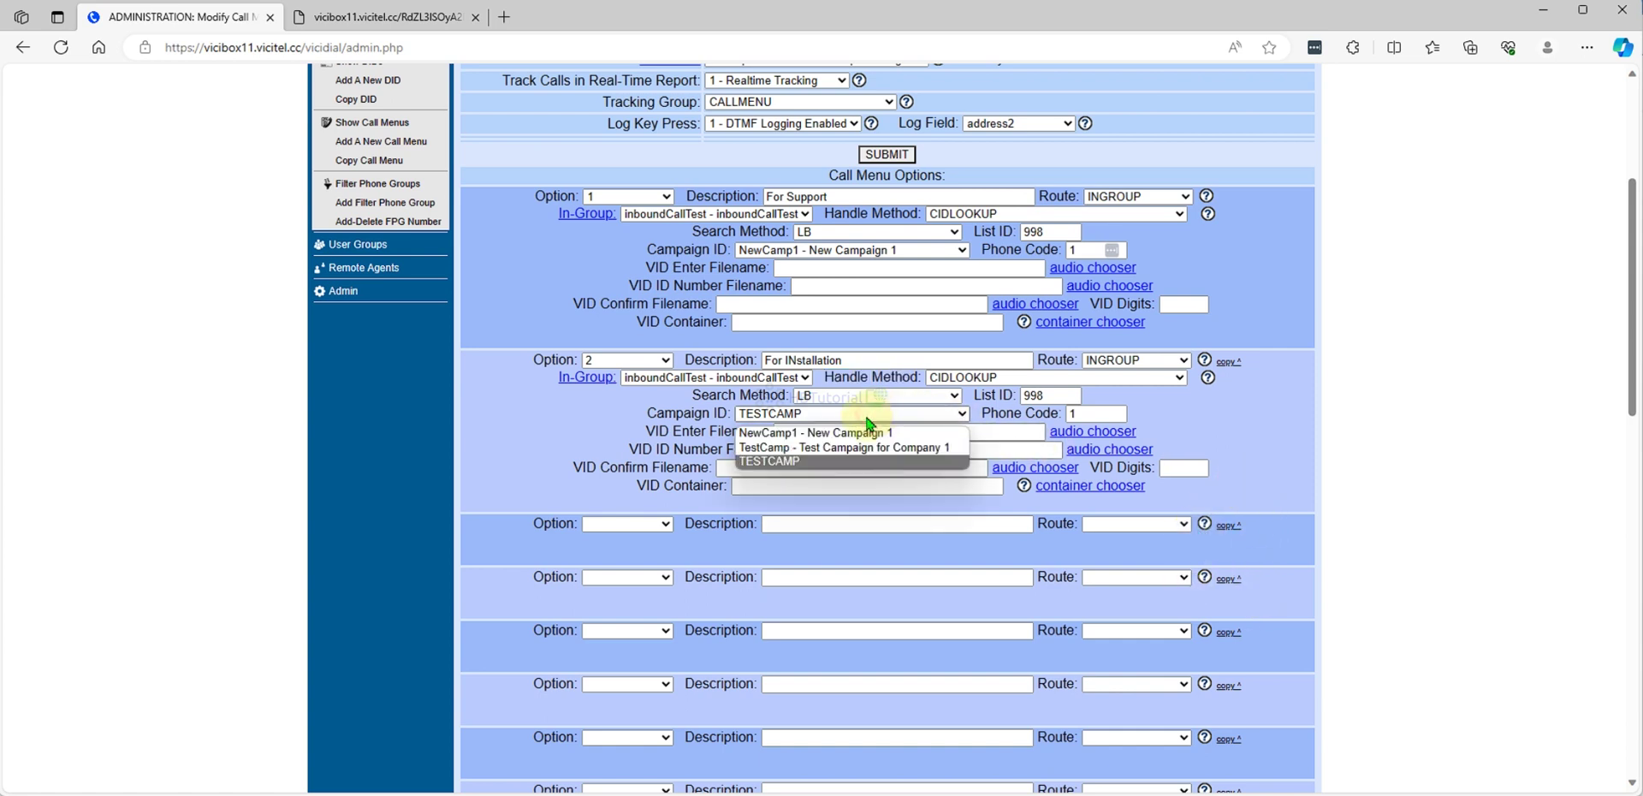
{"action": "left_click", "coordinate": [813, 432]}
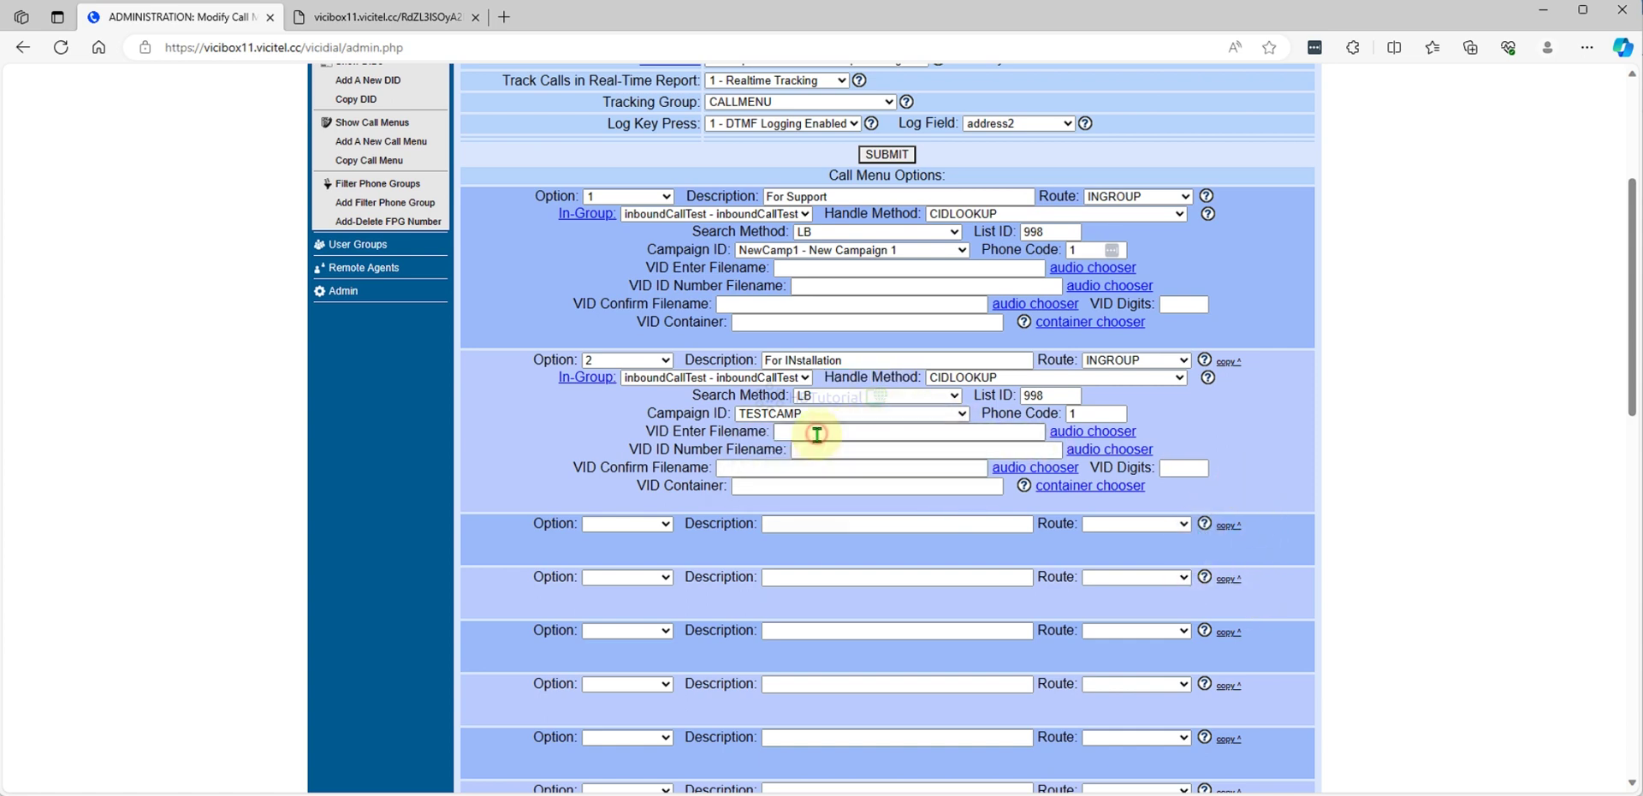
{"action": "left_click", "coordinate": [794, 417]}
{"action": "left_click", "coordinate": [796, 459]}
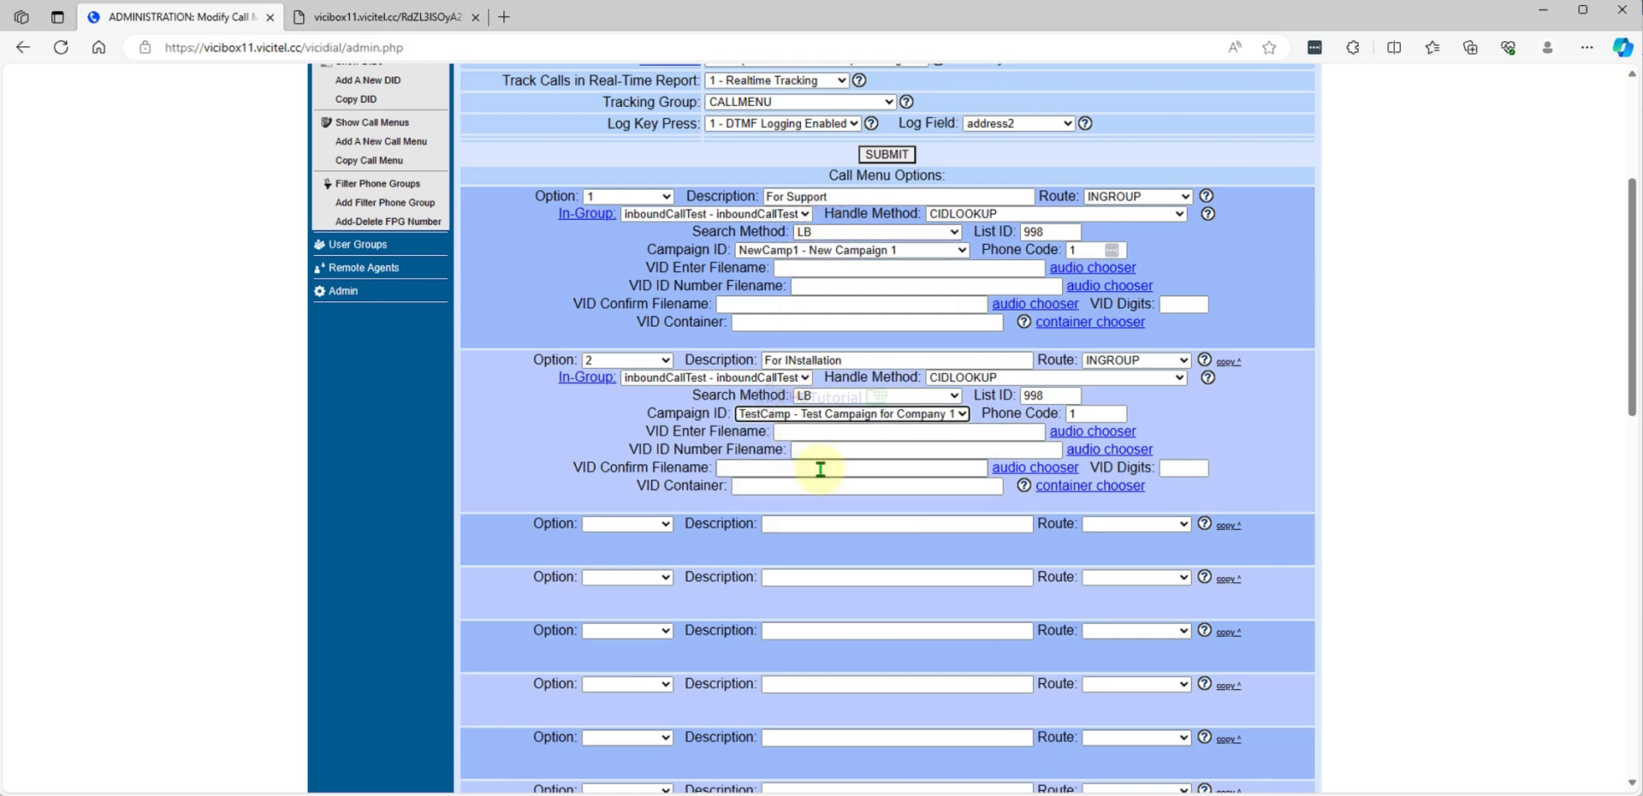
Assign key 3 to the third call menu option and select its description for entry
{"action": "scroll", "coordinate": [820, 469], "scroll_direction": "down", "scroll_amount": 4}
{"action": "scroll", "coordinate": [838, 428], "scroll_direction": "up", "scroll_amount": 2}
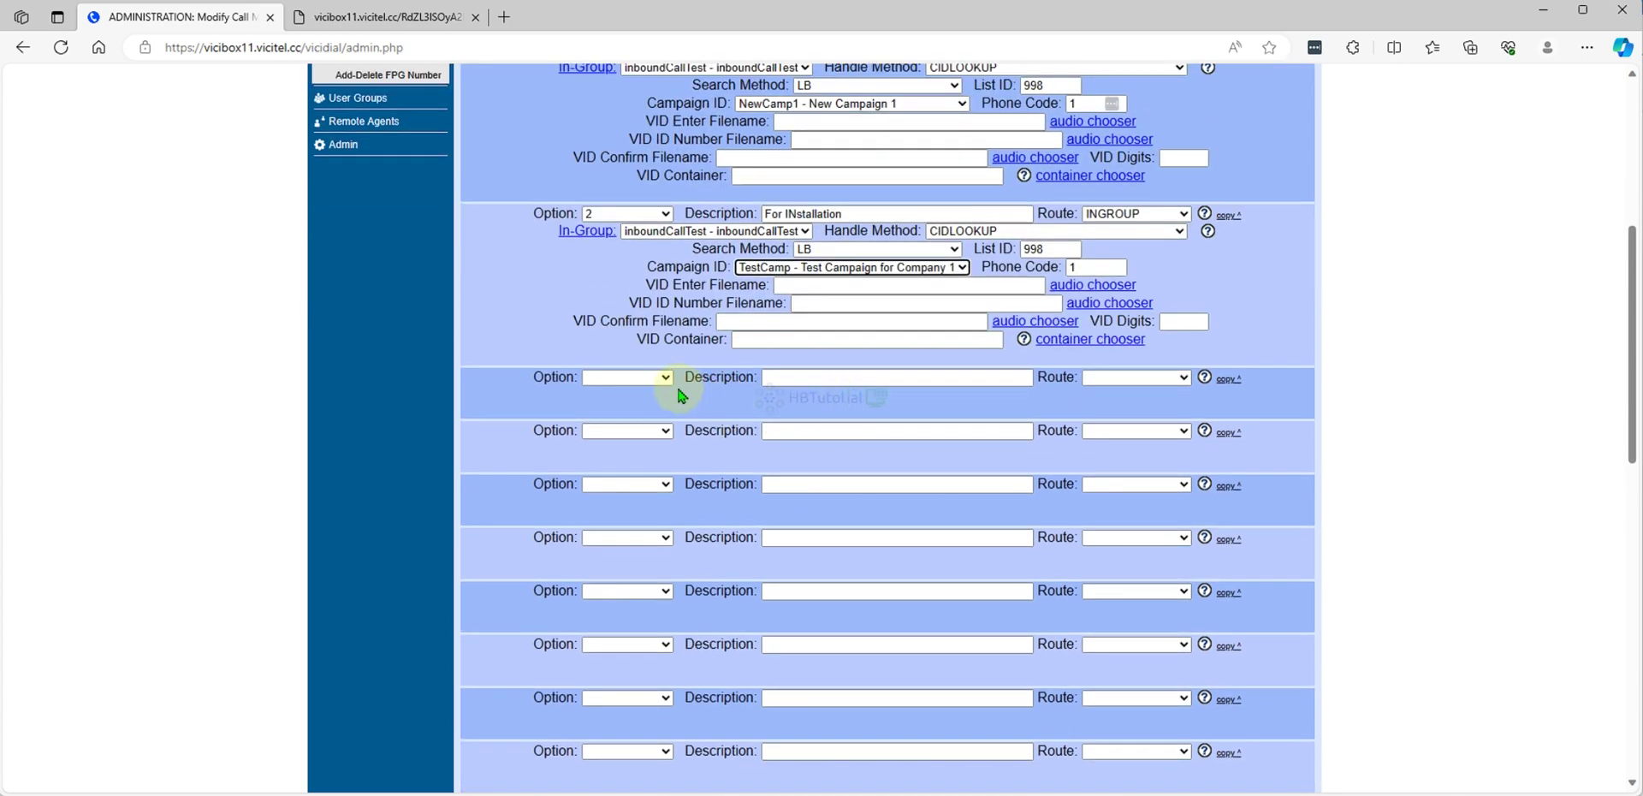
{"action": "left_click", "coordinate": [631, 378]}
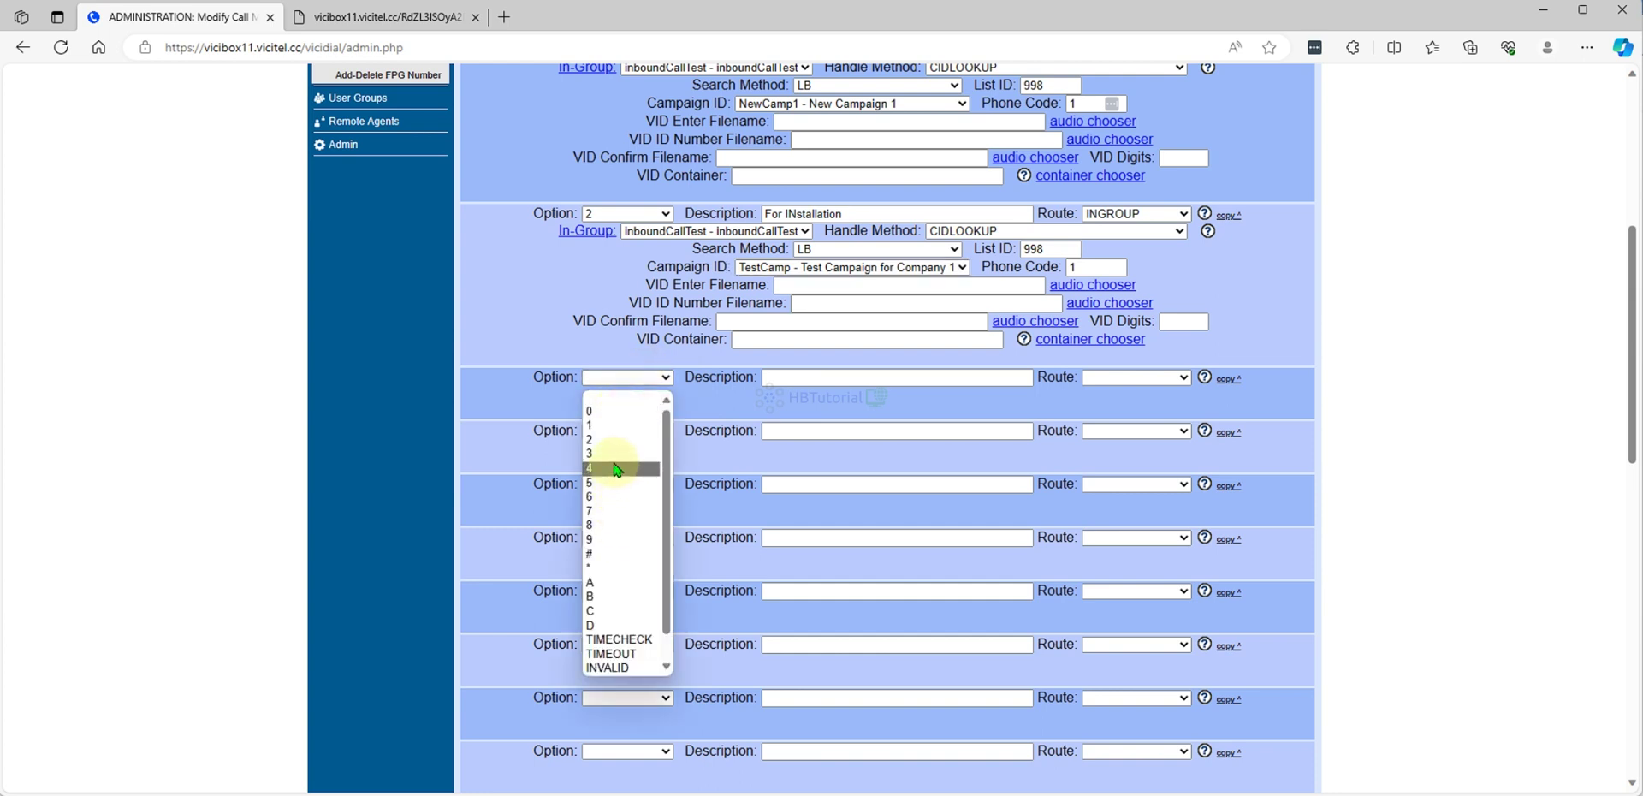
{"action": "left_click", "coordinate": [619, 454]}
{"action": "left_click", "coordinate": [834, 376]}
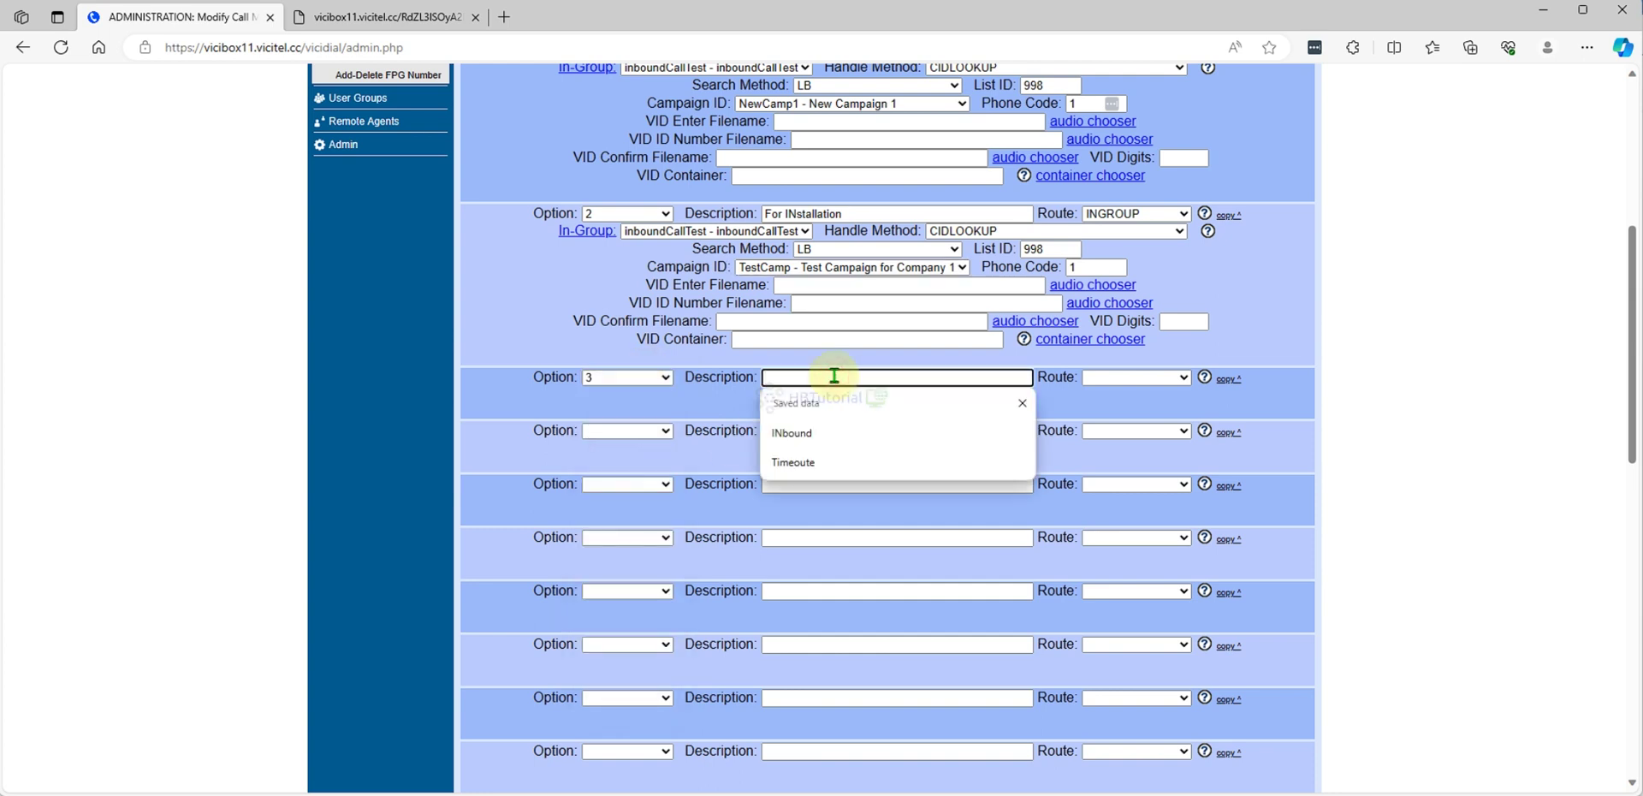
{"action": "left_click", "coordinate": [1172, 379]}
{"action": "left_click", "coordinate": [873, 377]}
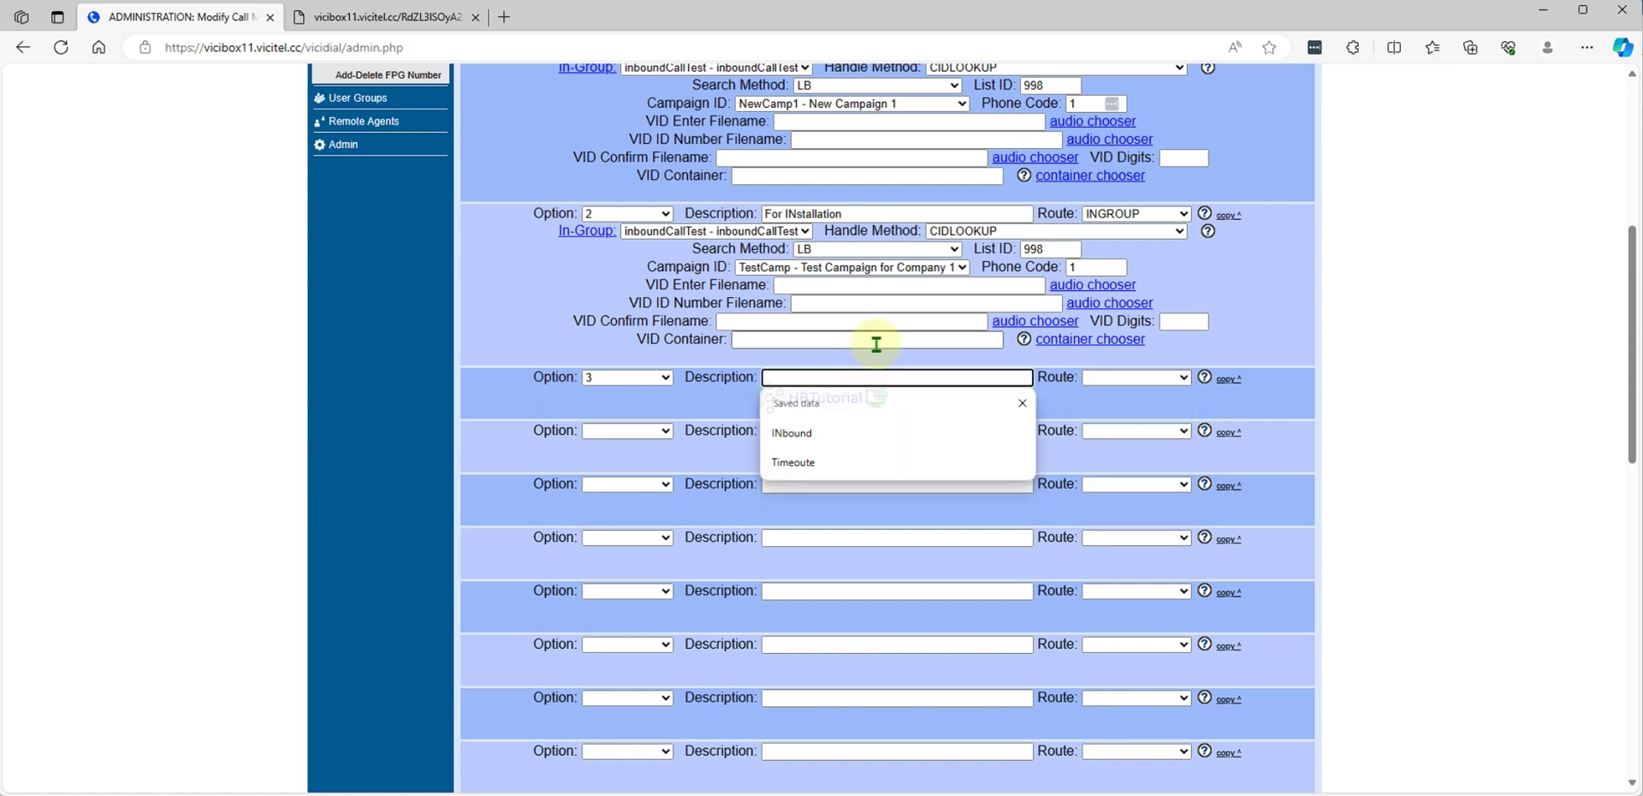
Replay synthesize.wav to check what the menu prompt announces for the third option
{"action": "left_click", "coordinate": [423, 17]}
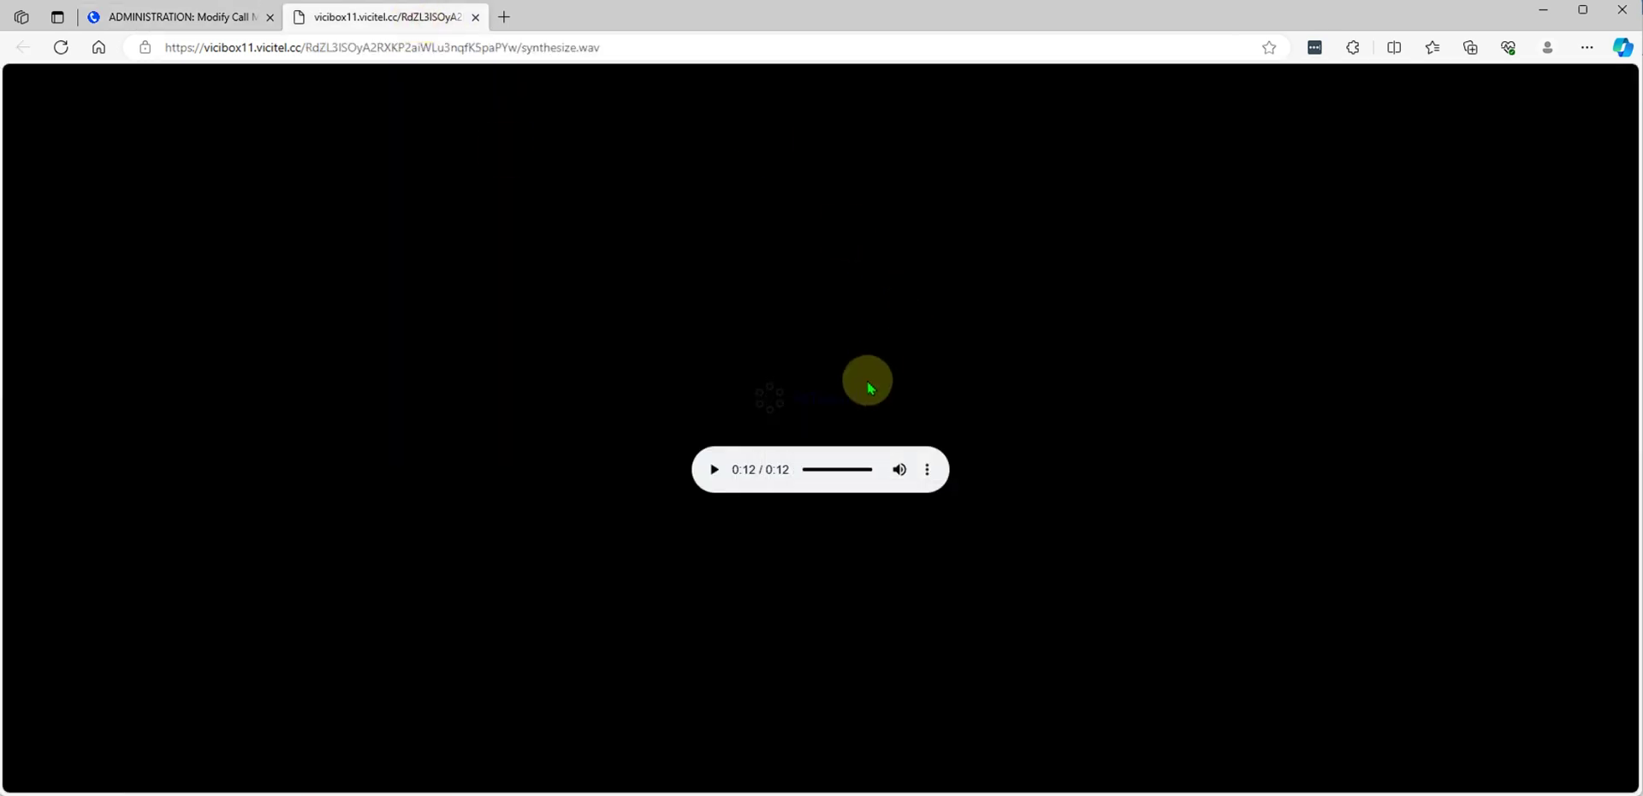
{"action": "left_click", "coordinate": [863, 469]}
{"action": "left_click", "coordinate": [714, 469]}
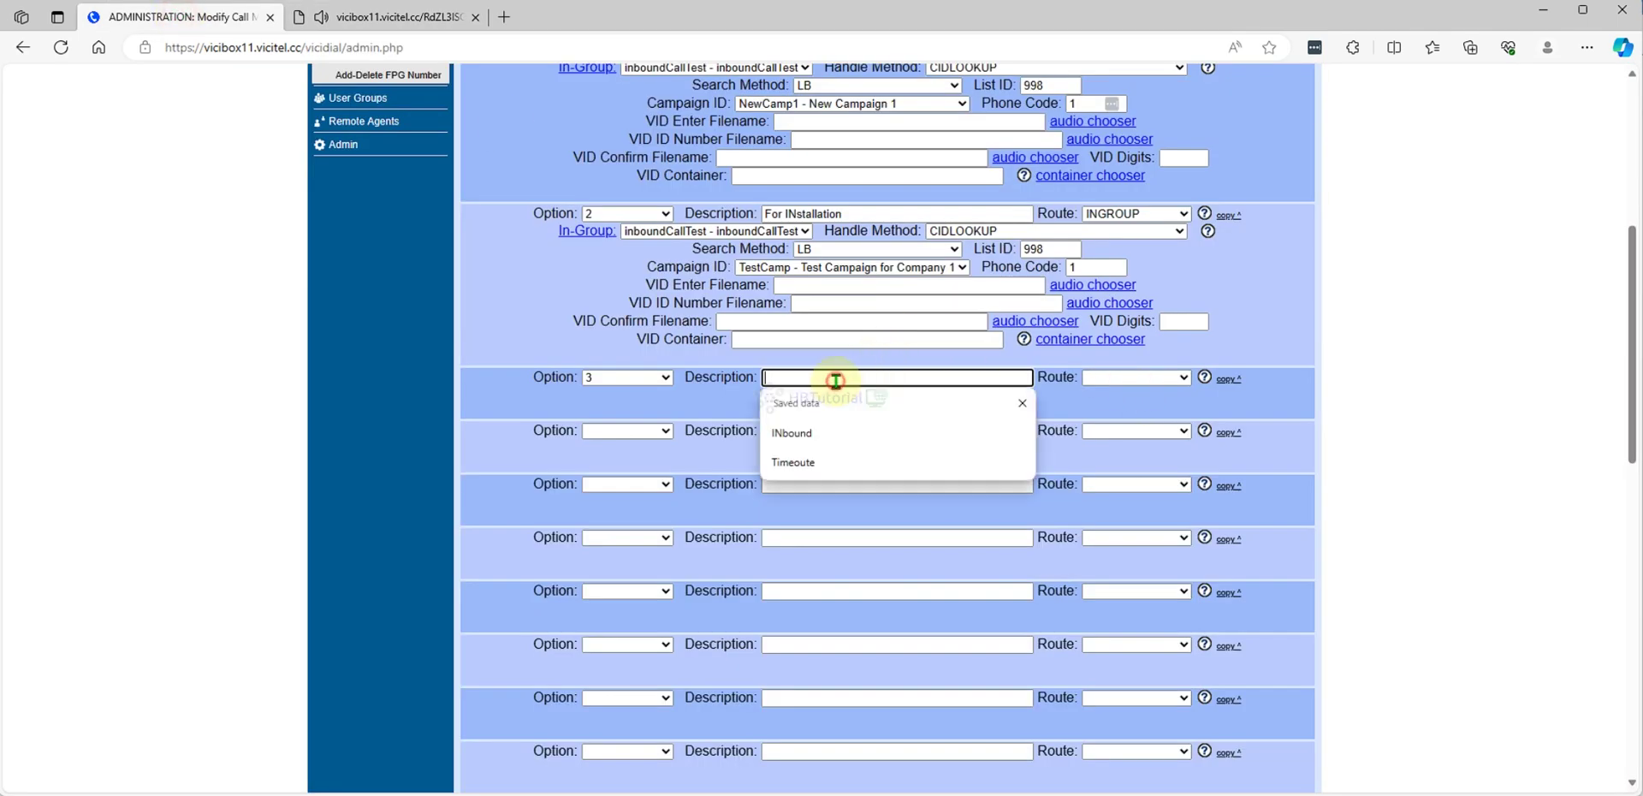
Describe call menu option 3 as "VoiceMail" and set its route to VOICEMAIL
{"action": "type", "text": "VoiceMail"}
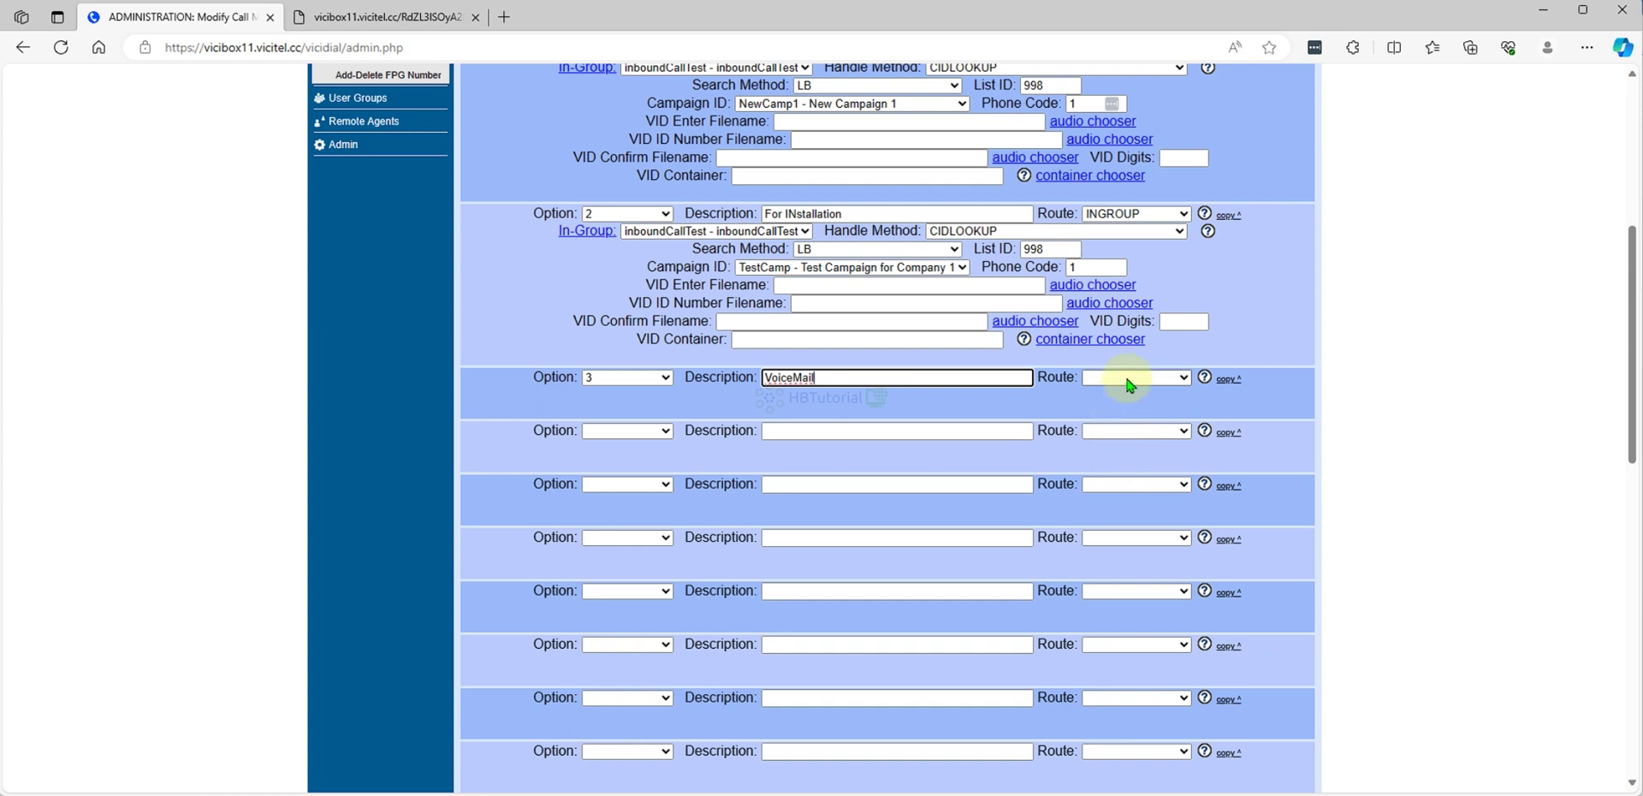
{"action": "left_click", "coordinate": [1130, 380]}
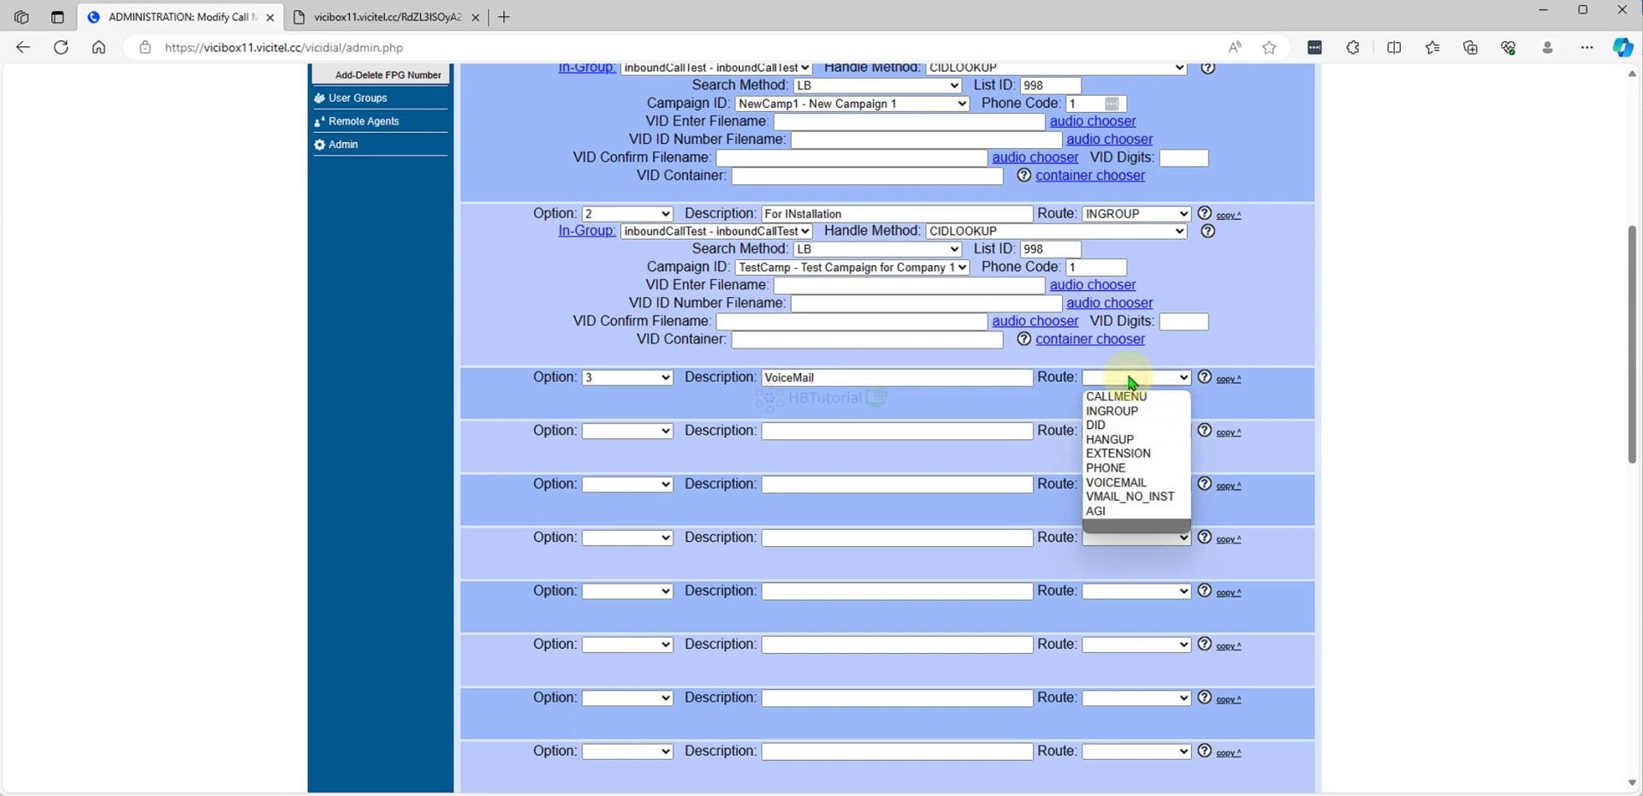
{"action": "left_click", "coordinate": [1130, 484]}
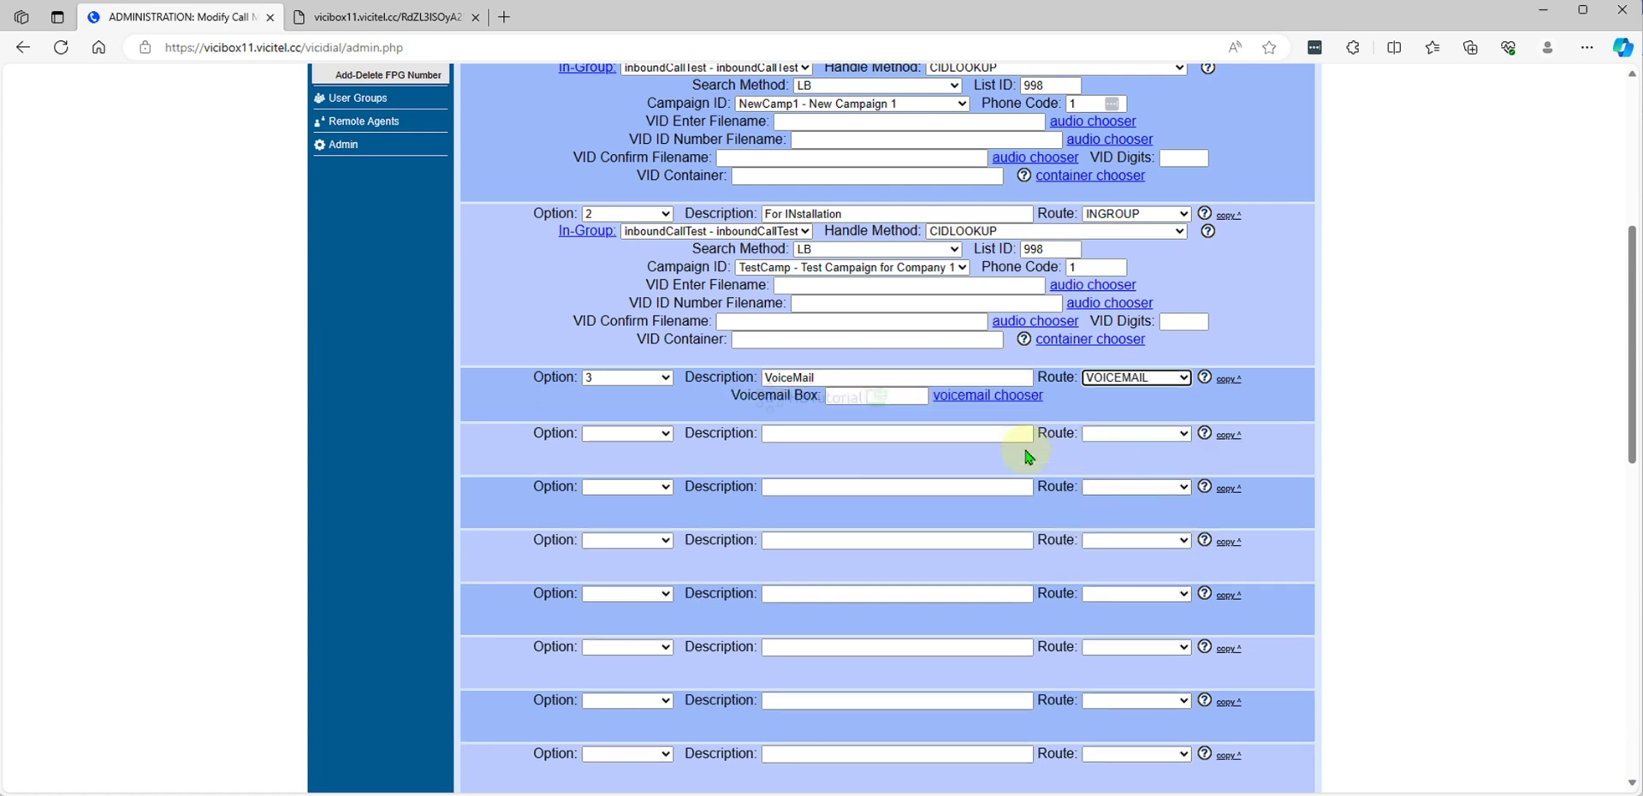
Choose voicemail box 10000 as the destination for call menu option 3
{"action": "left_click", "coordinate": [853, 395]}
{"action": "left_click", "coordinate": [732, 435]}
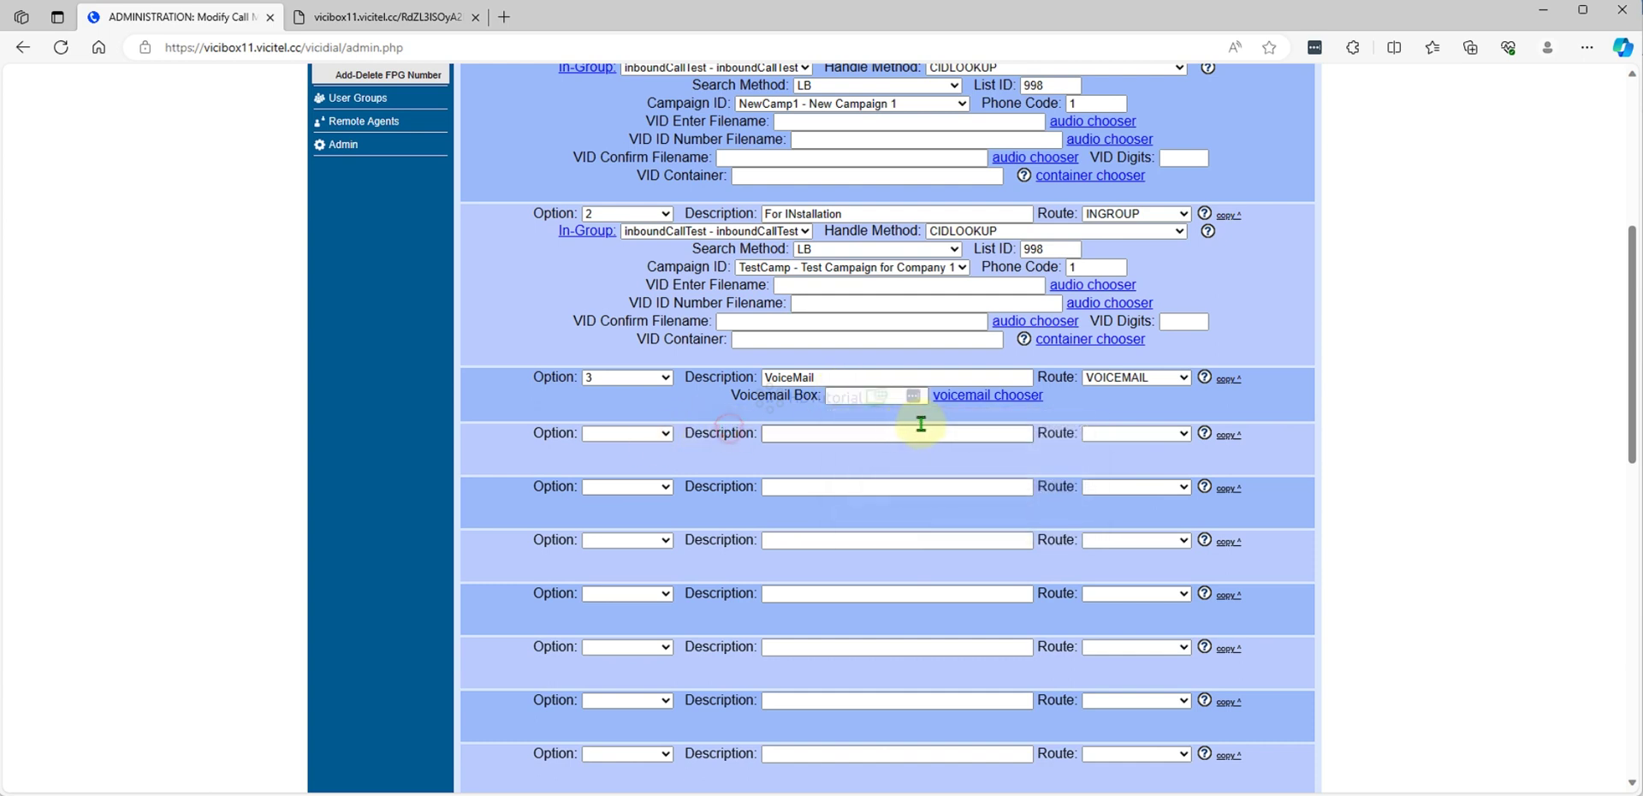
{"action": "left_click", "coordinate": [984, 394]}
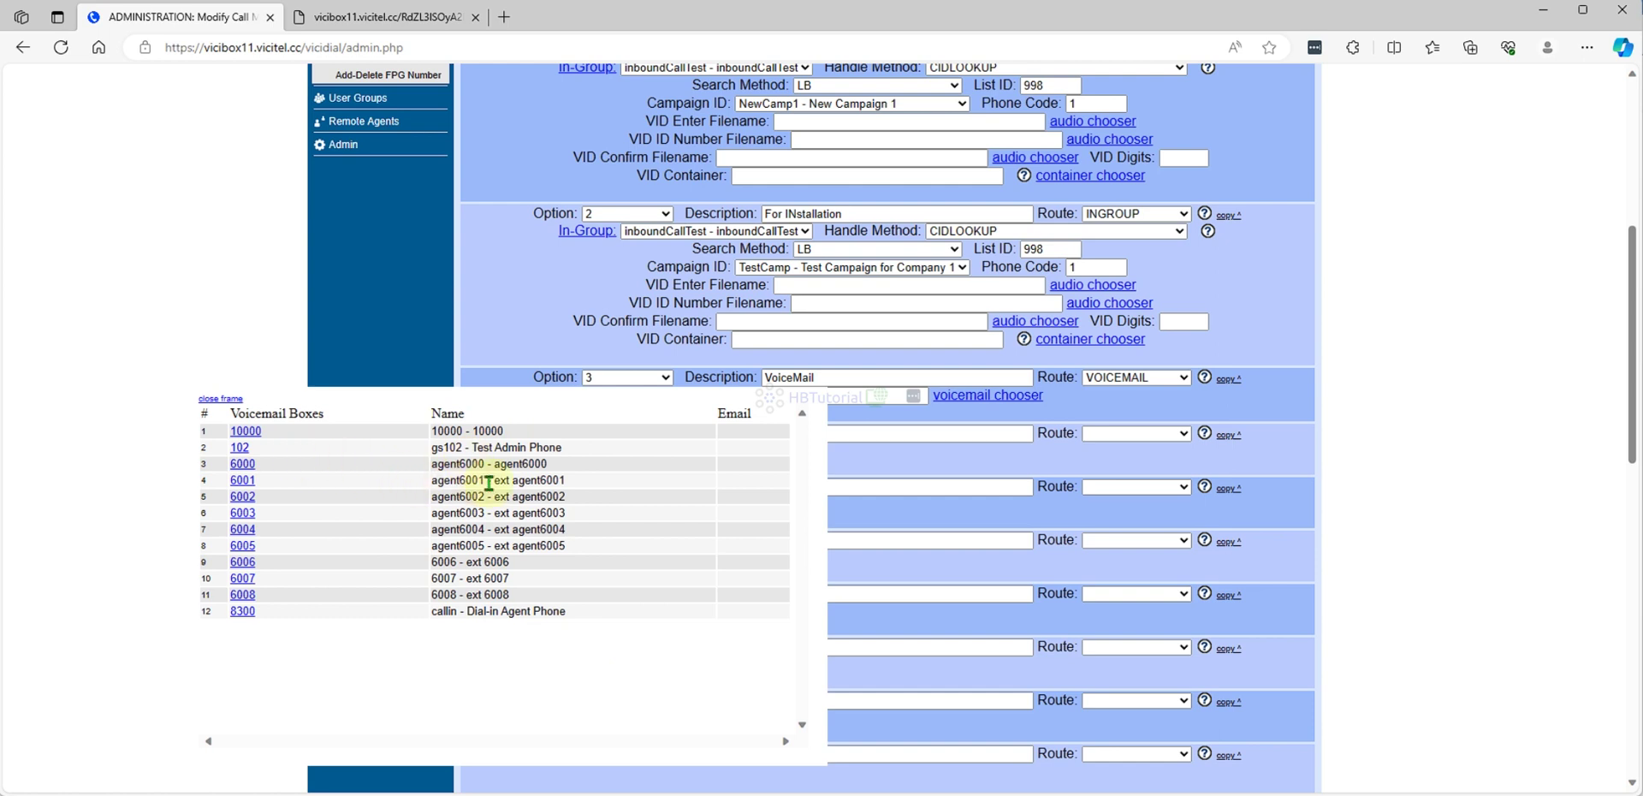
{"action": "left_click", "coordinate": [248, 432]}
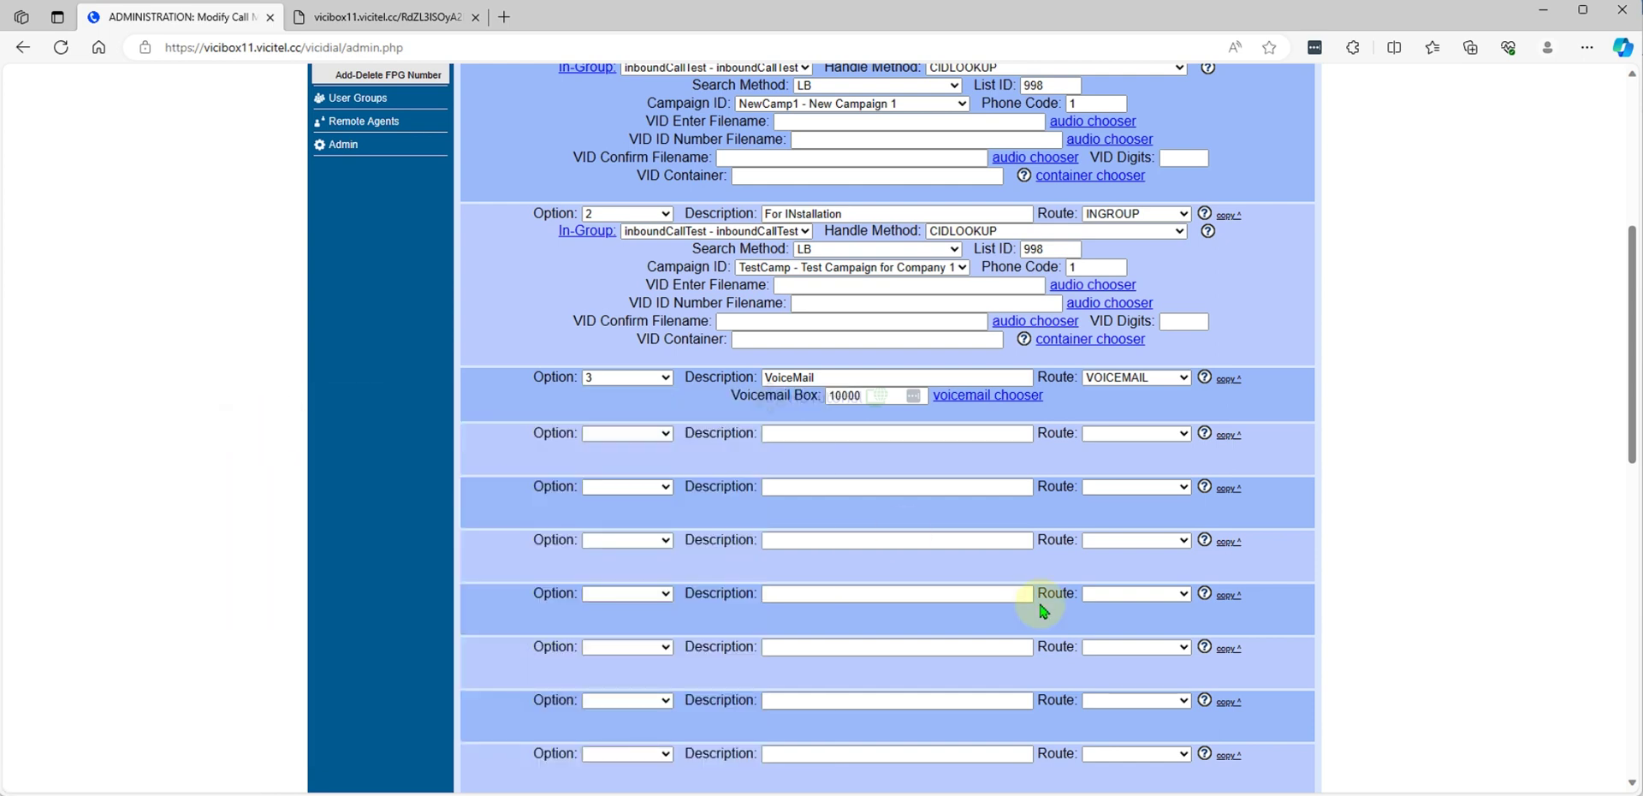
Assign the fourth call menu option to TIMEOUT and set its route to HANGUP
{"action": "left_click", "coordinate": [643, 436]}
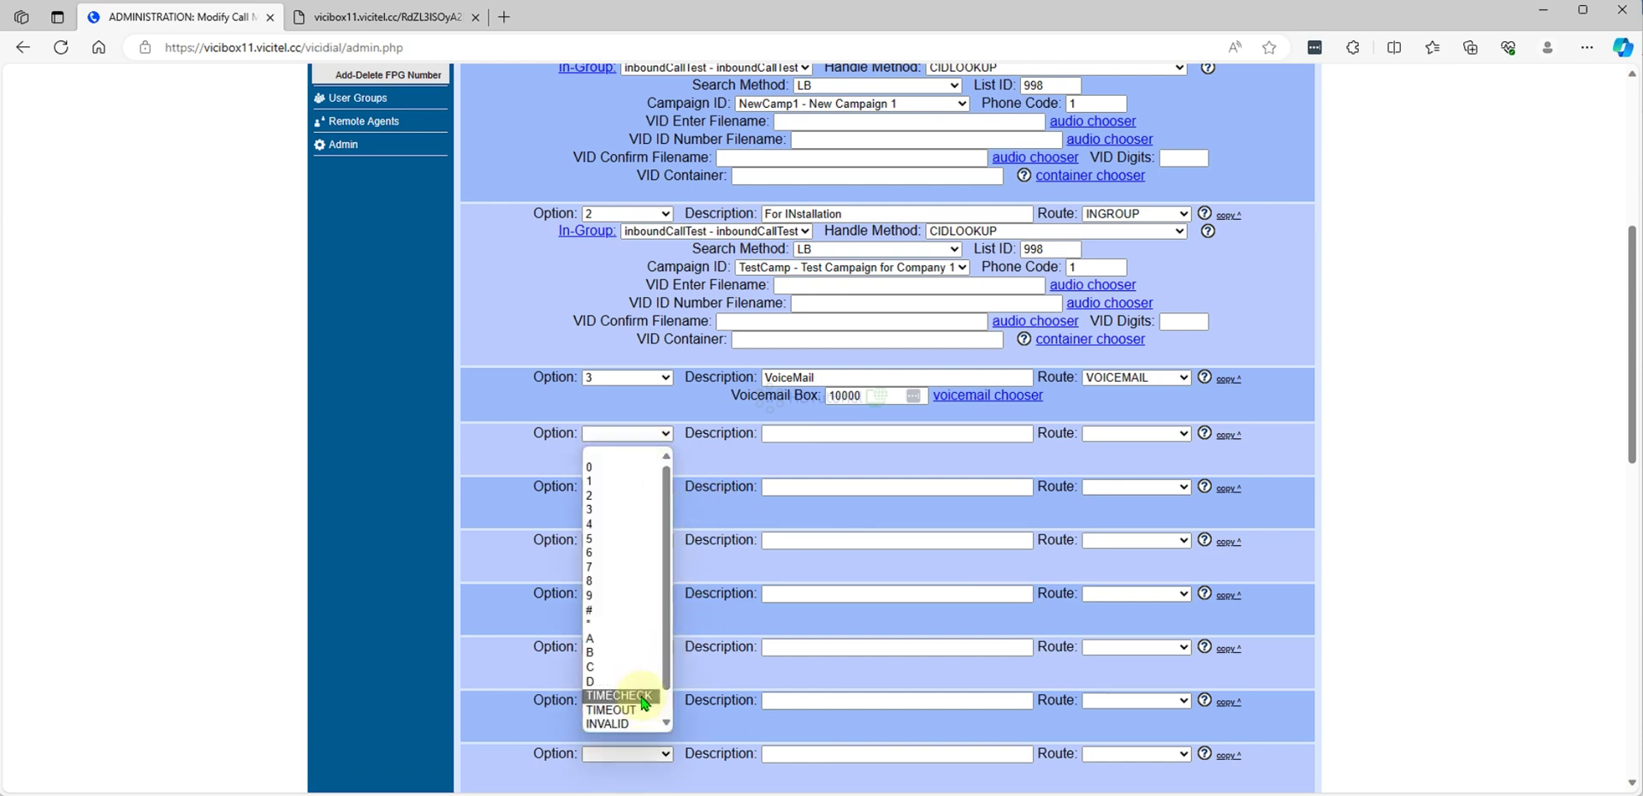
{"action": "left_click", "coordinate": [635, 682]}
{"action": "left_click", "coordinate": [633, 433]}
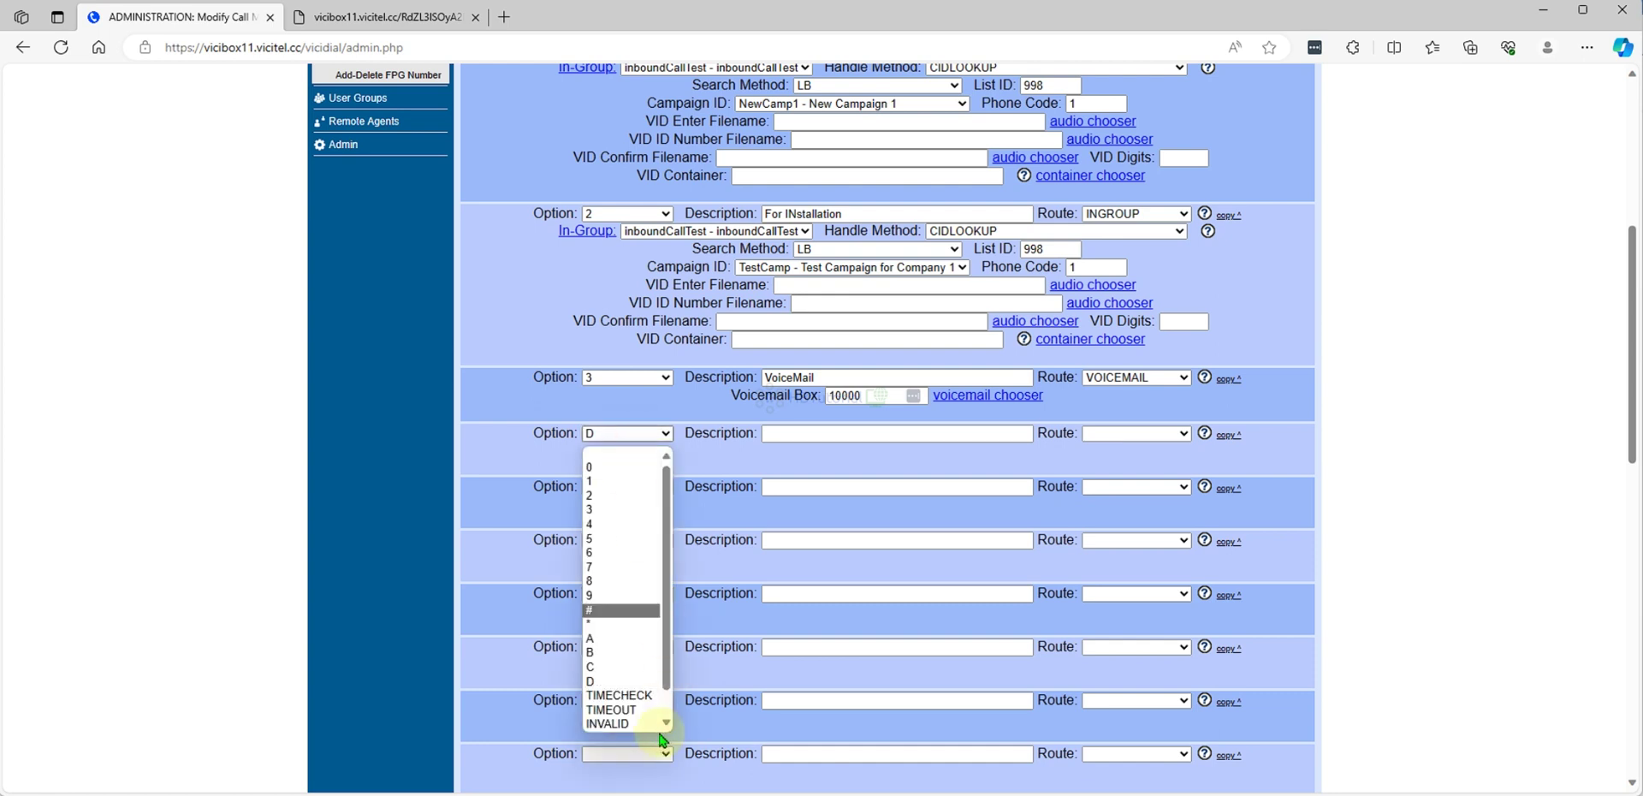
{"action": "left_click", "coordinate": [610, 710]}
{"action": "left_click", "coordinate": [1120, 432]}
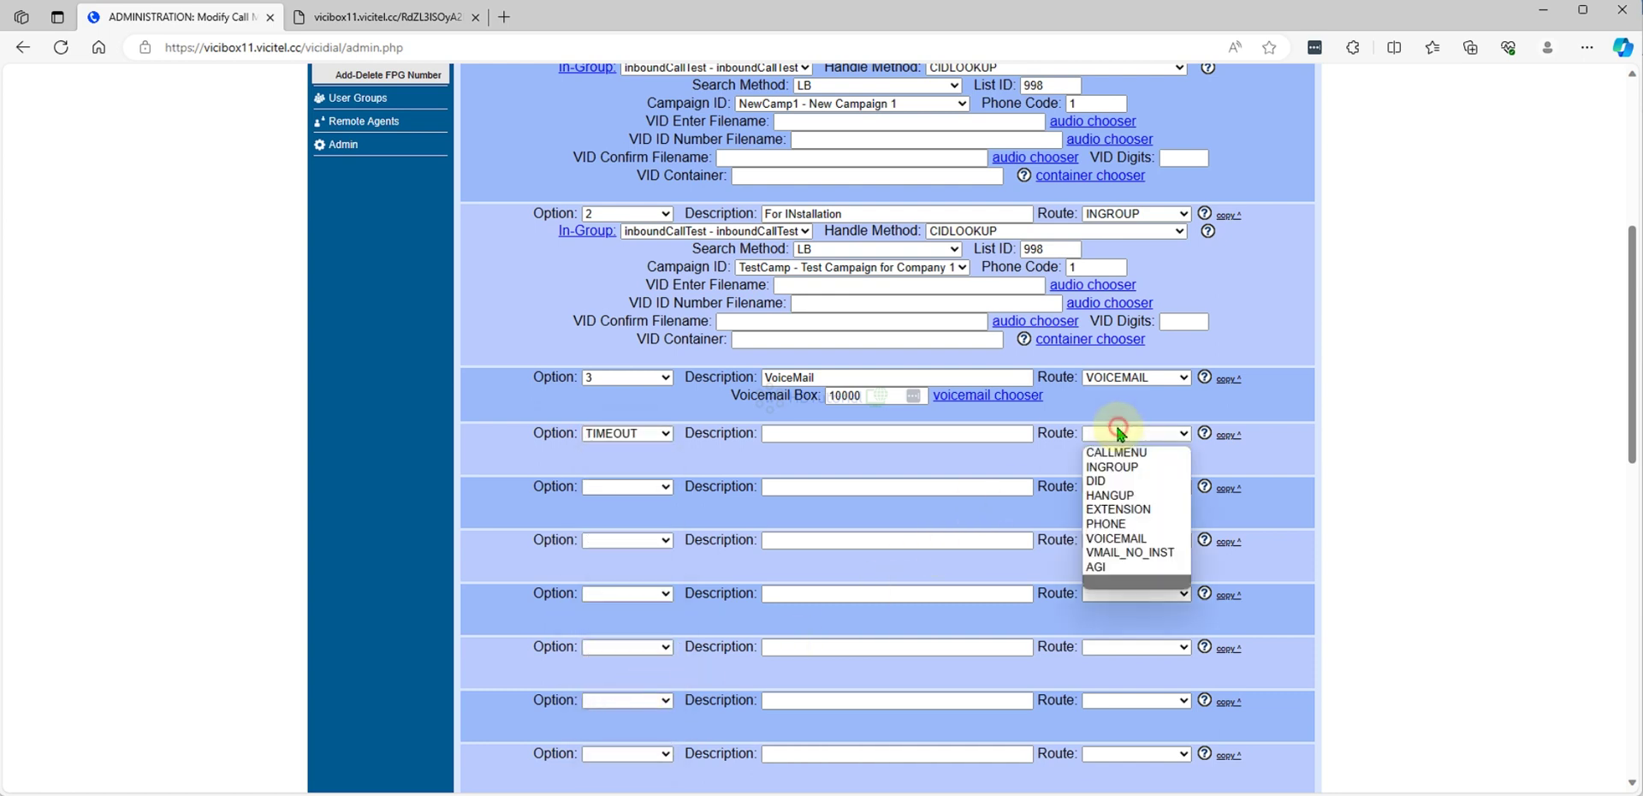
{"action": "left_click", "coordinate": [1117, 497]}
For the TIMEOUT option, enter "sip-silence" as the audio file and "handup" as the description
{"action": "left_click", "coordinate": [881, 452]}
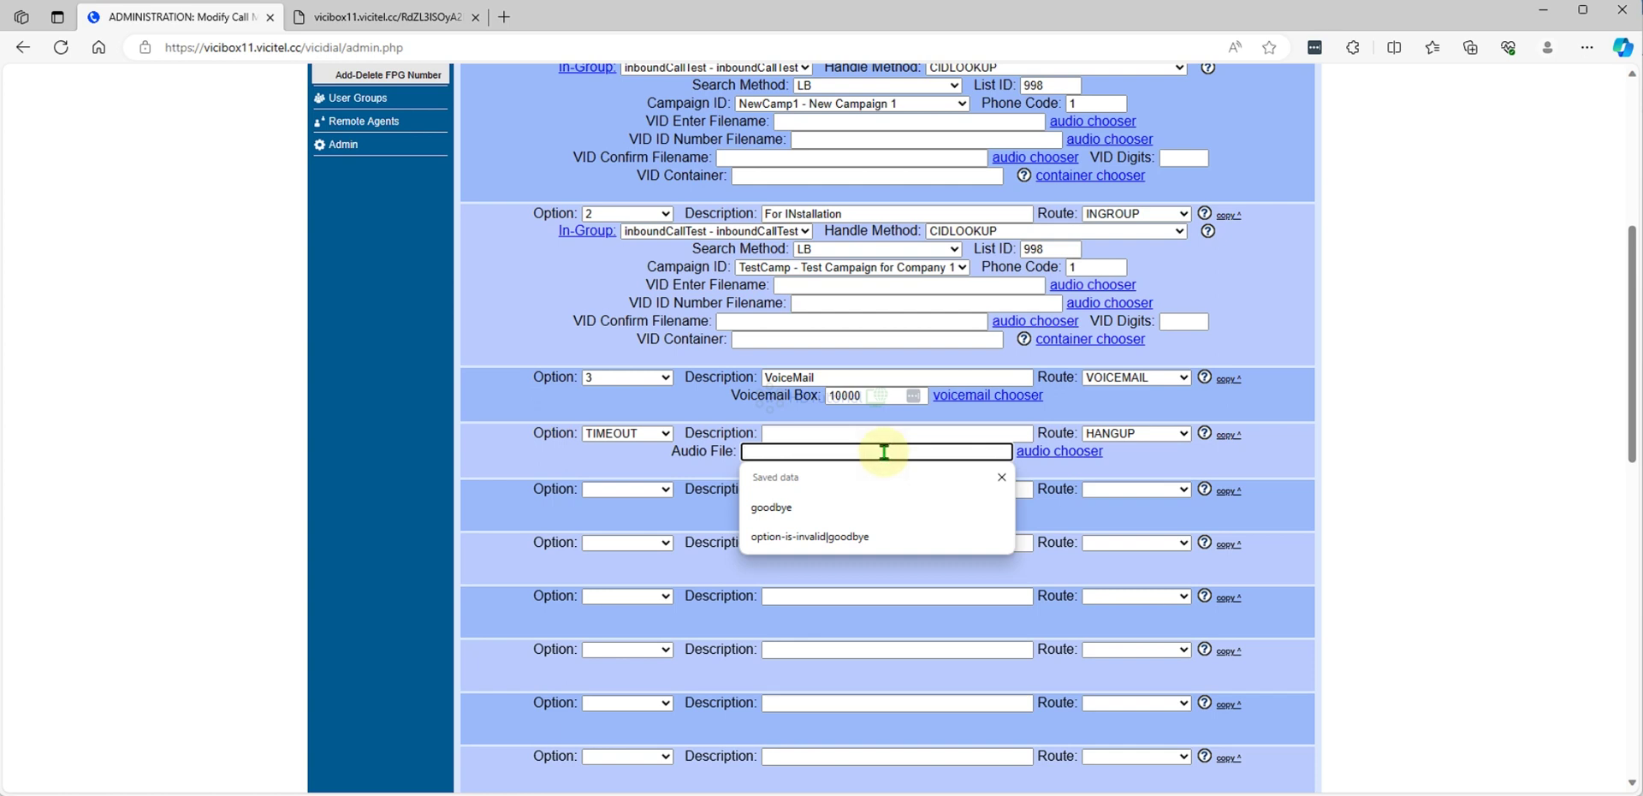
{"action": "type", "text": "sip-silence"}
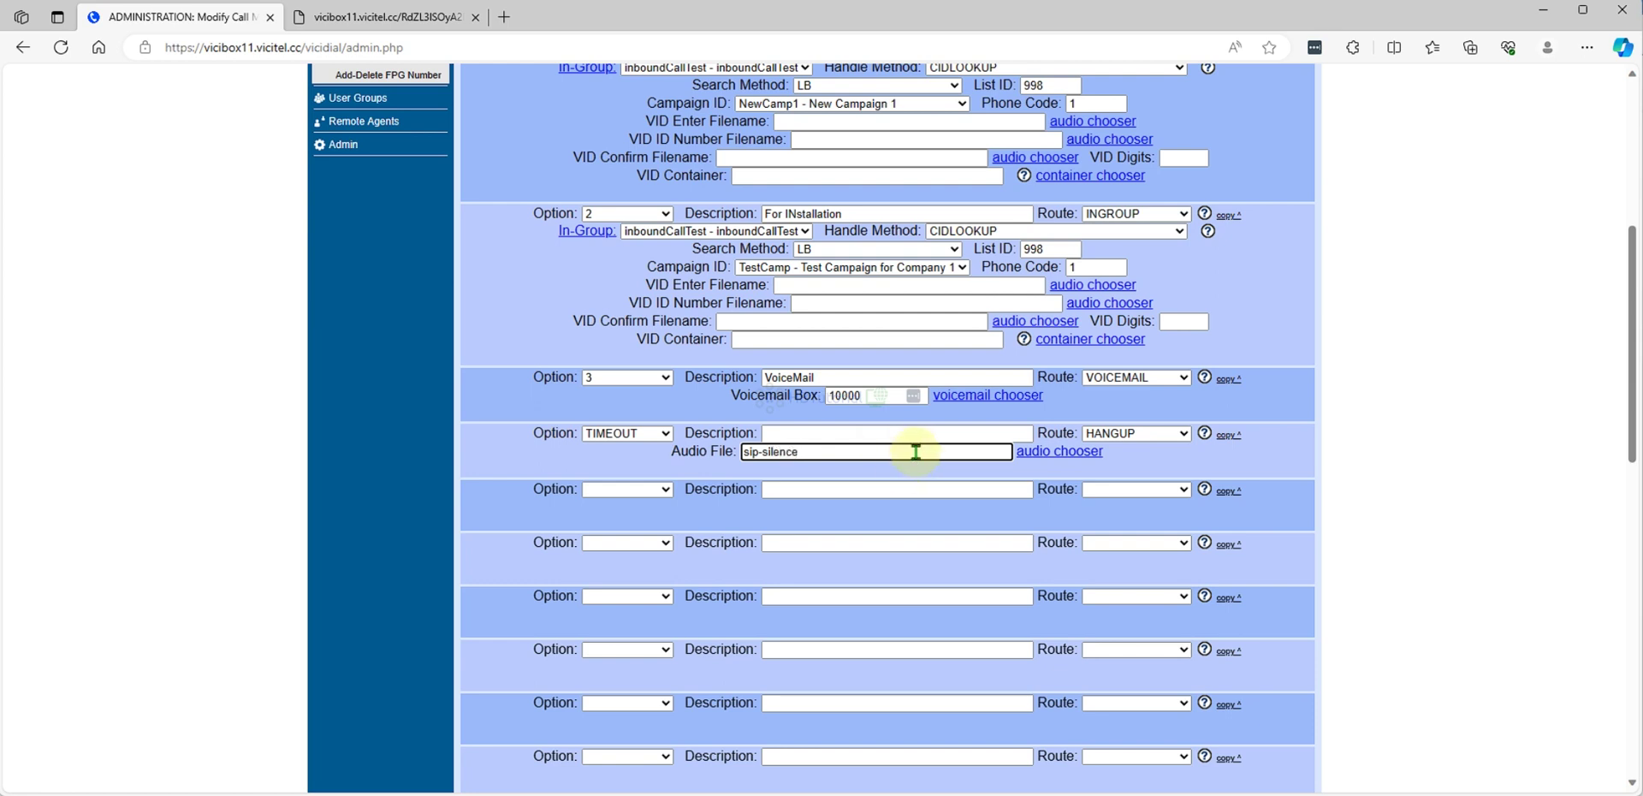
{"action": "left_click", "coordinate": [875, 433]}
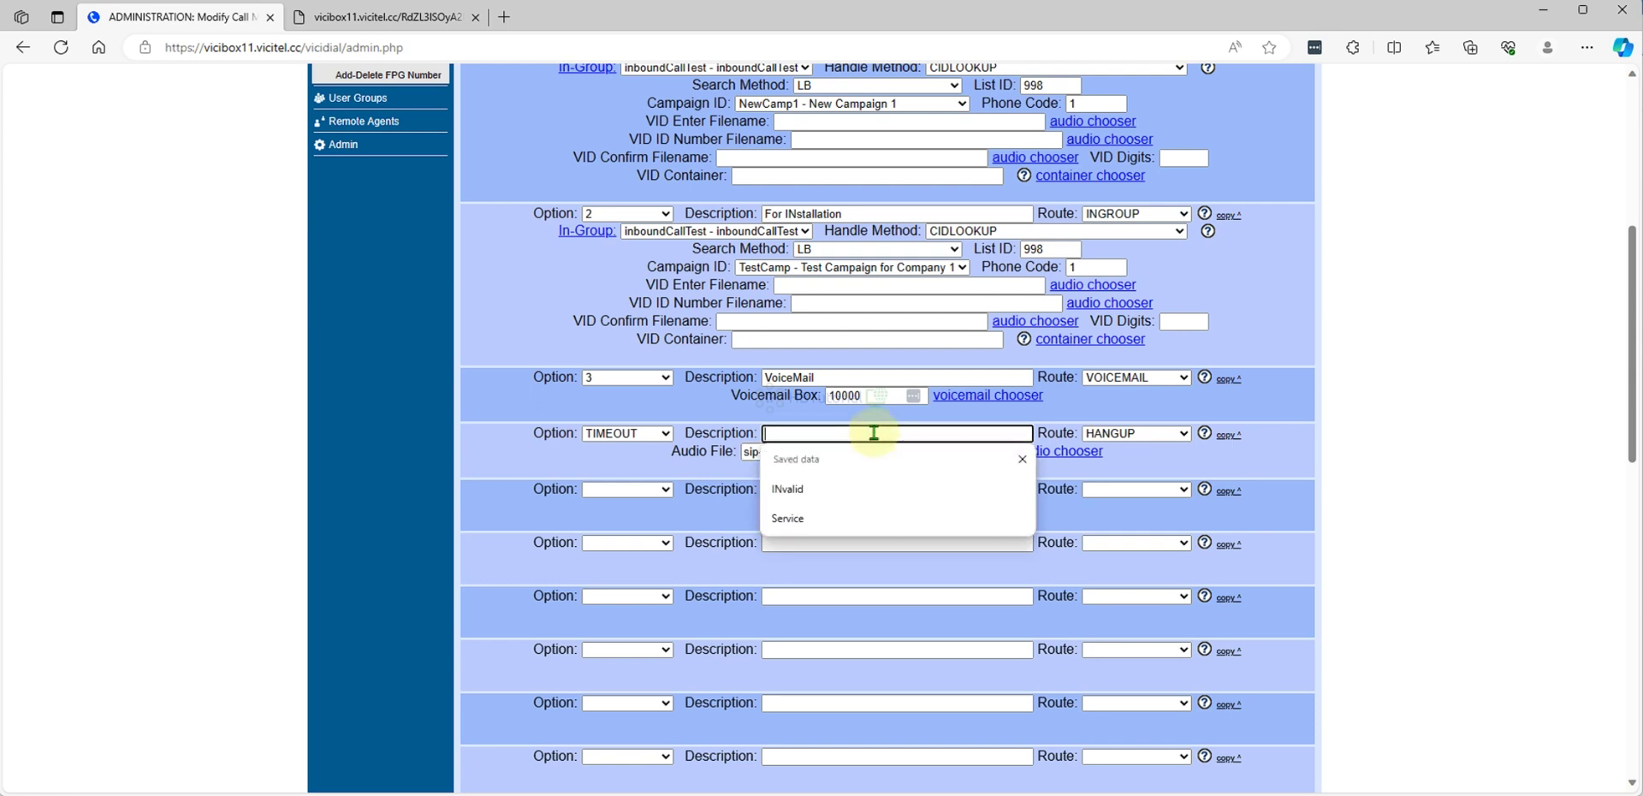
{"action": "type", "text": "handup"}
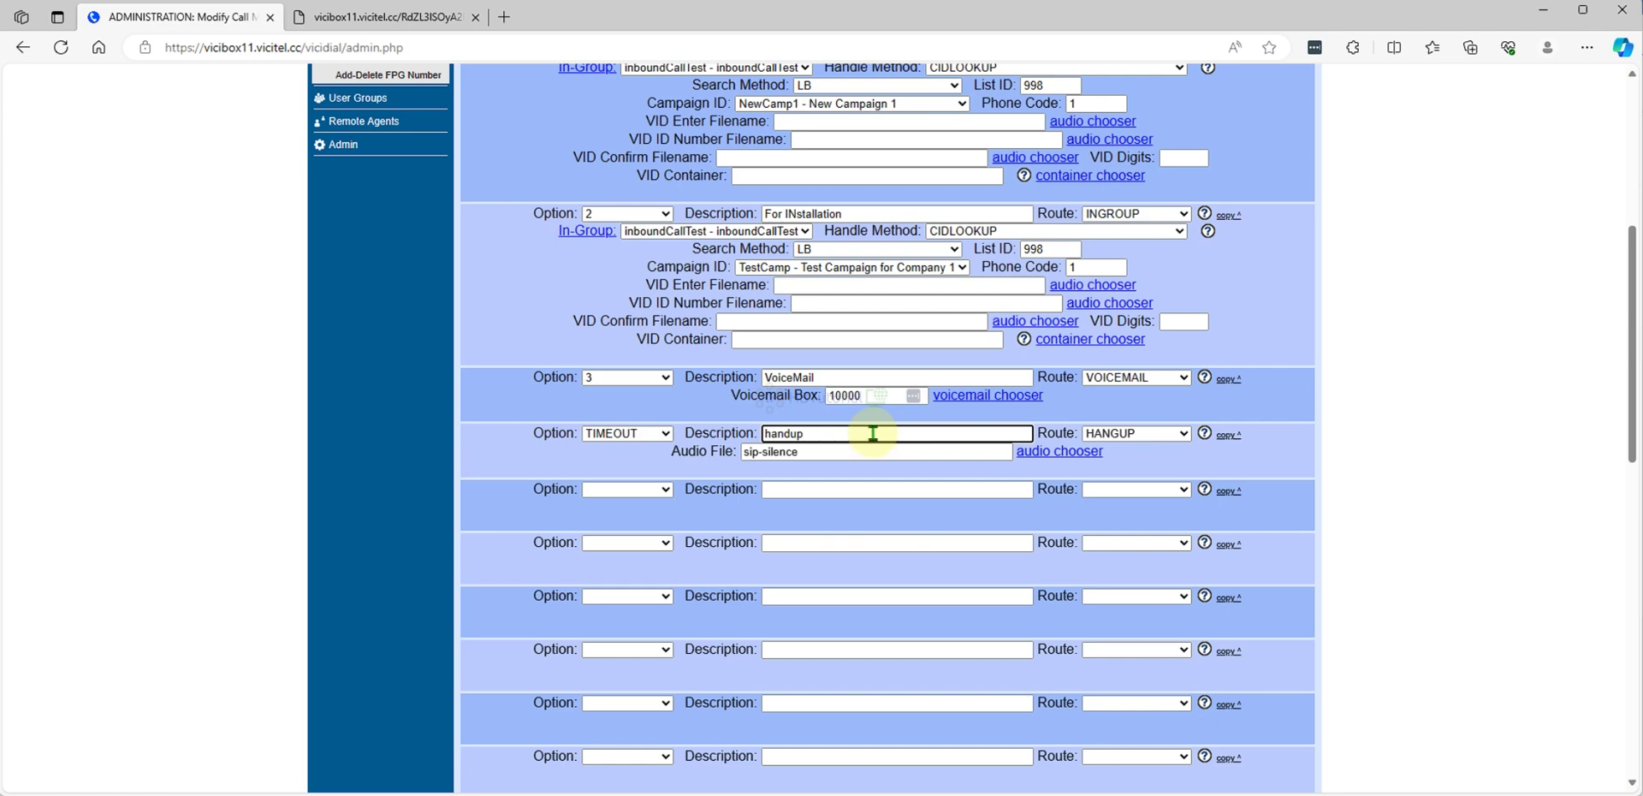
{"action": "left_click", "coordinate": [518, 483]}
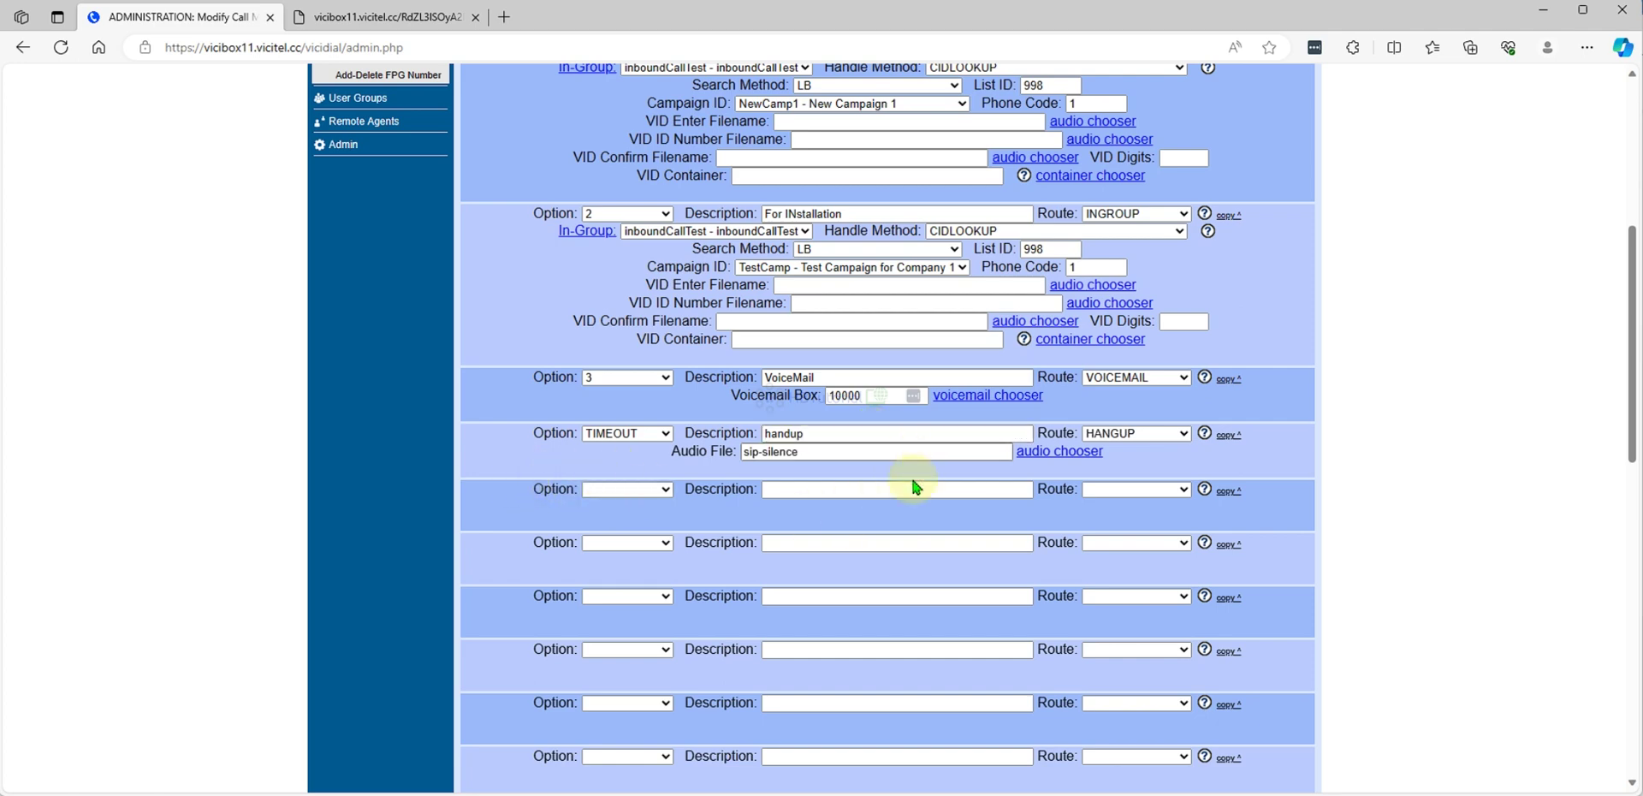
Add a TIMECHECK option routed to HANGUP and open the audio chooser for its audio file
{"action": "scroll", "coordinate": [912, 486], "scroll_direction": "down", "scroll_amount": 2}
{"action": "left_click", "coordinate": [659, 489]}
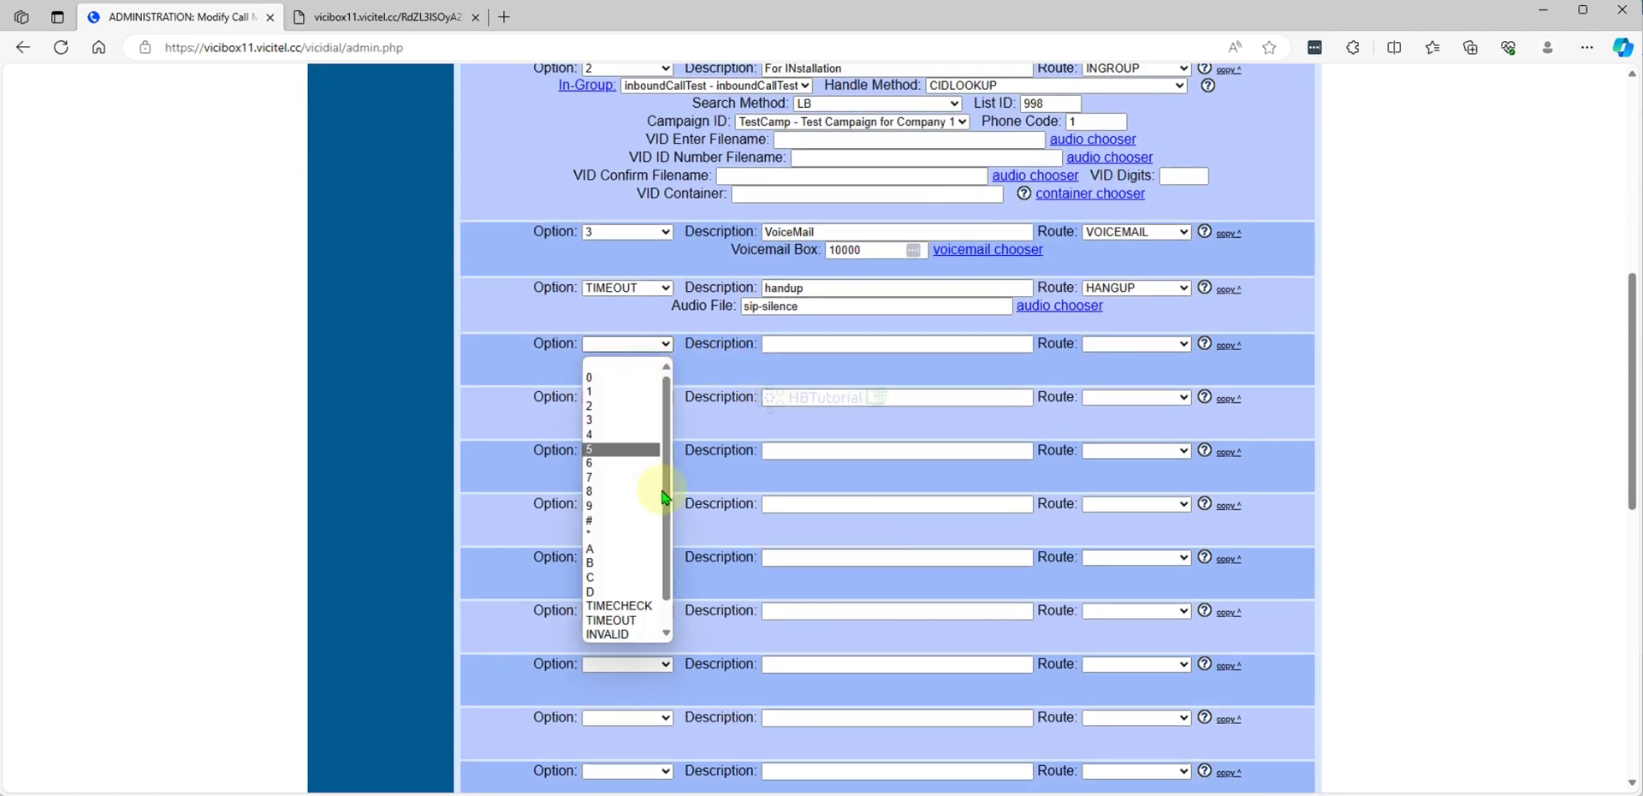
{"action": "left_click", "coordinate": [625, 606]}
{"action": "left_click", "coordinate": [1140, 345]}
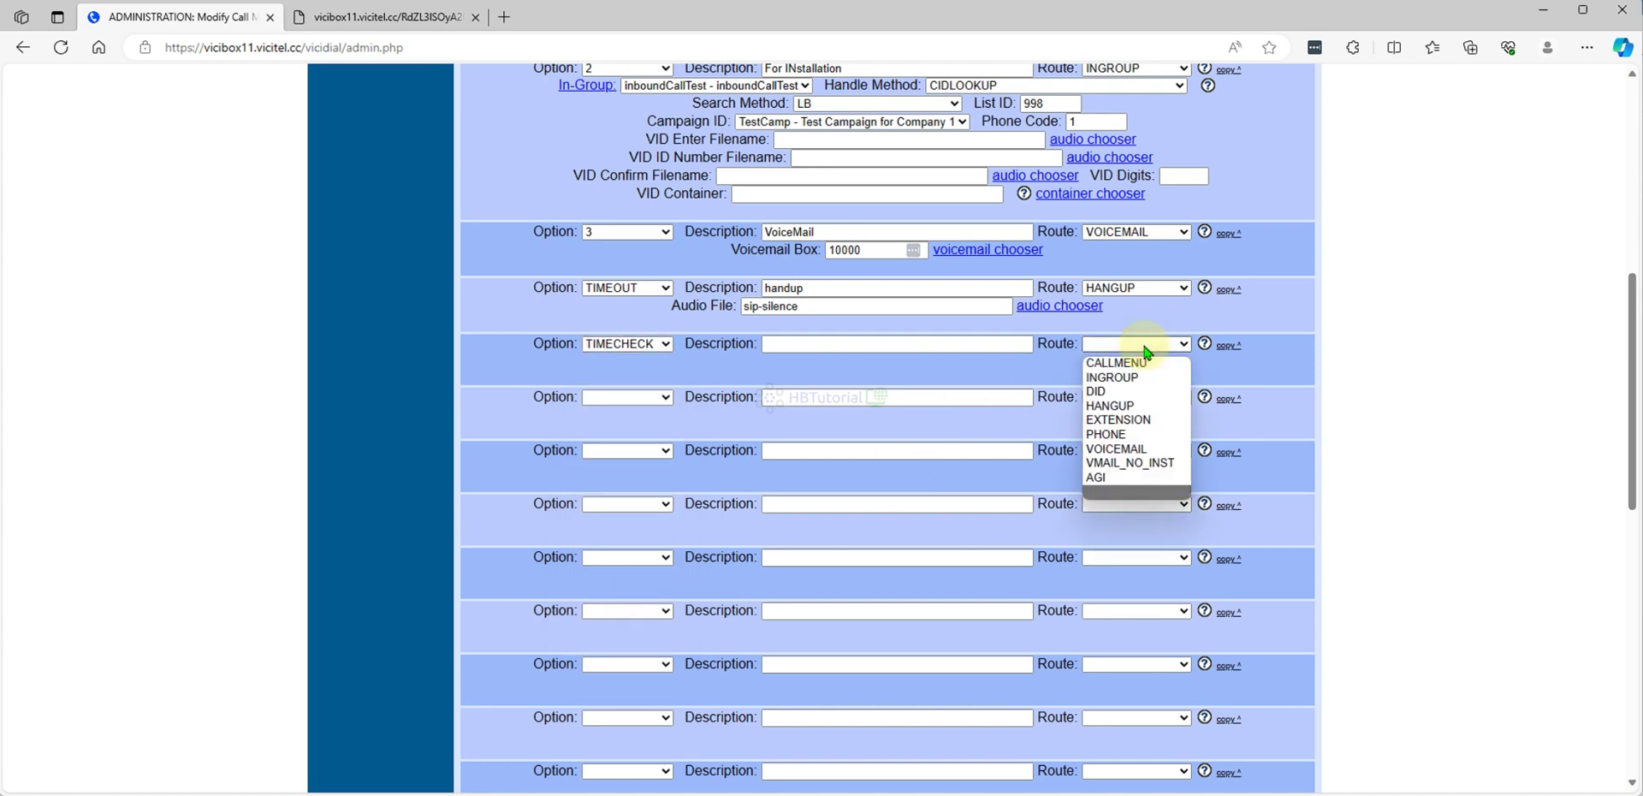
{"action": "left_click", "coordinate": [1117, 463]}
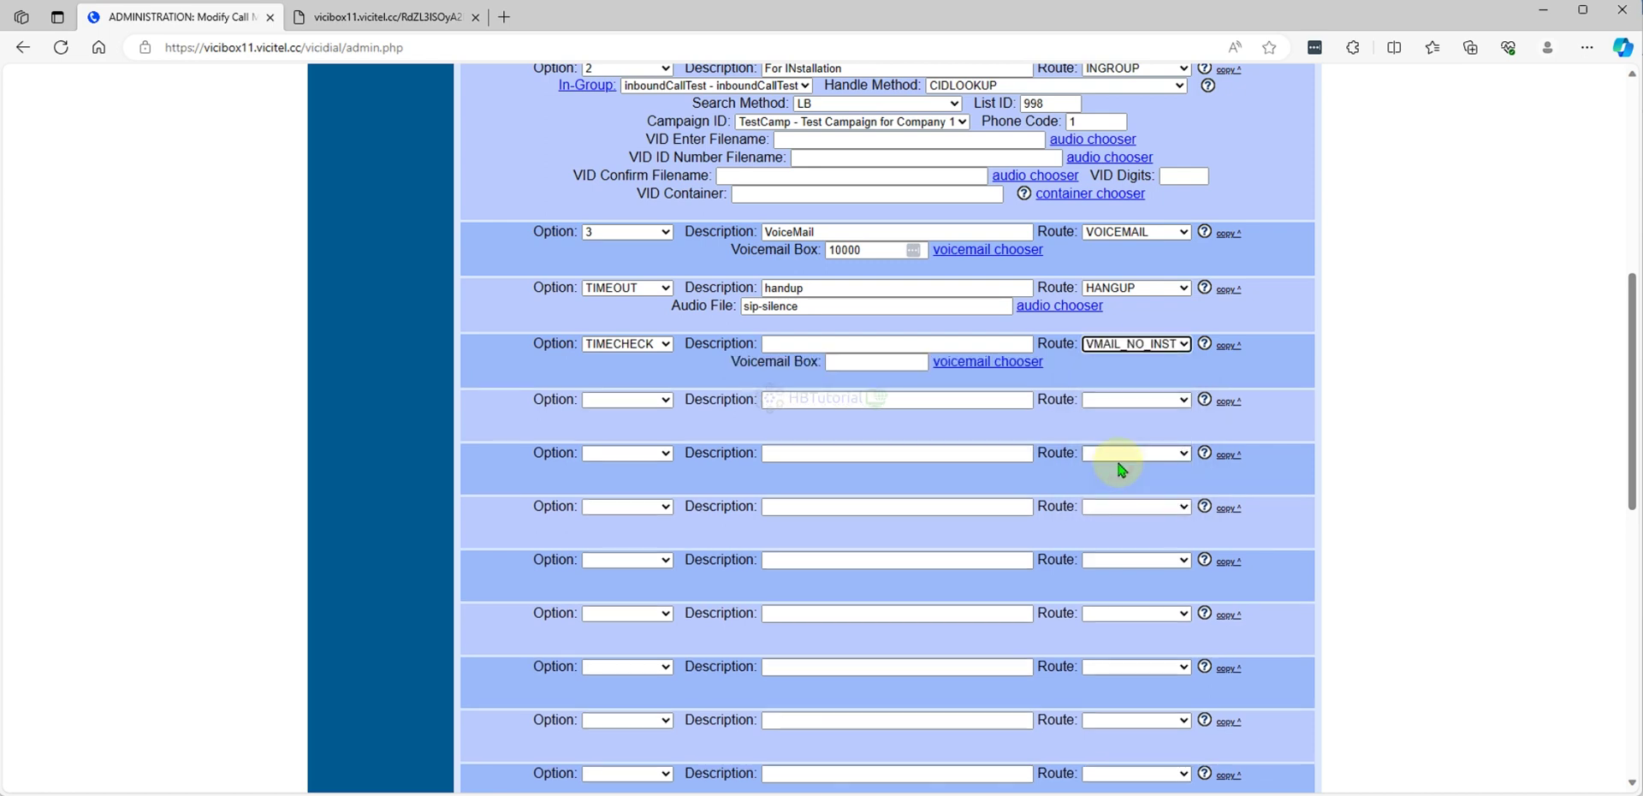
{"action": "left_click", "coordinate": [1145, 343]}
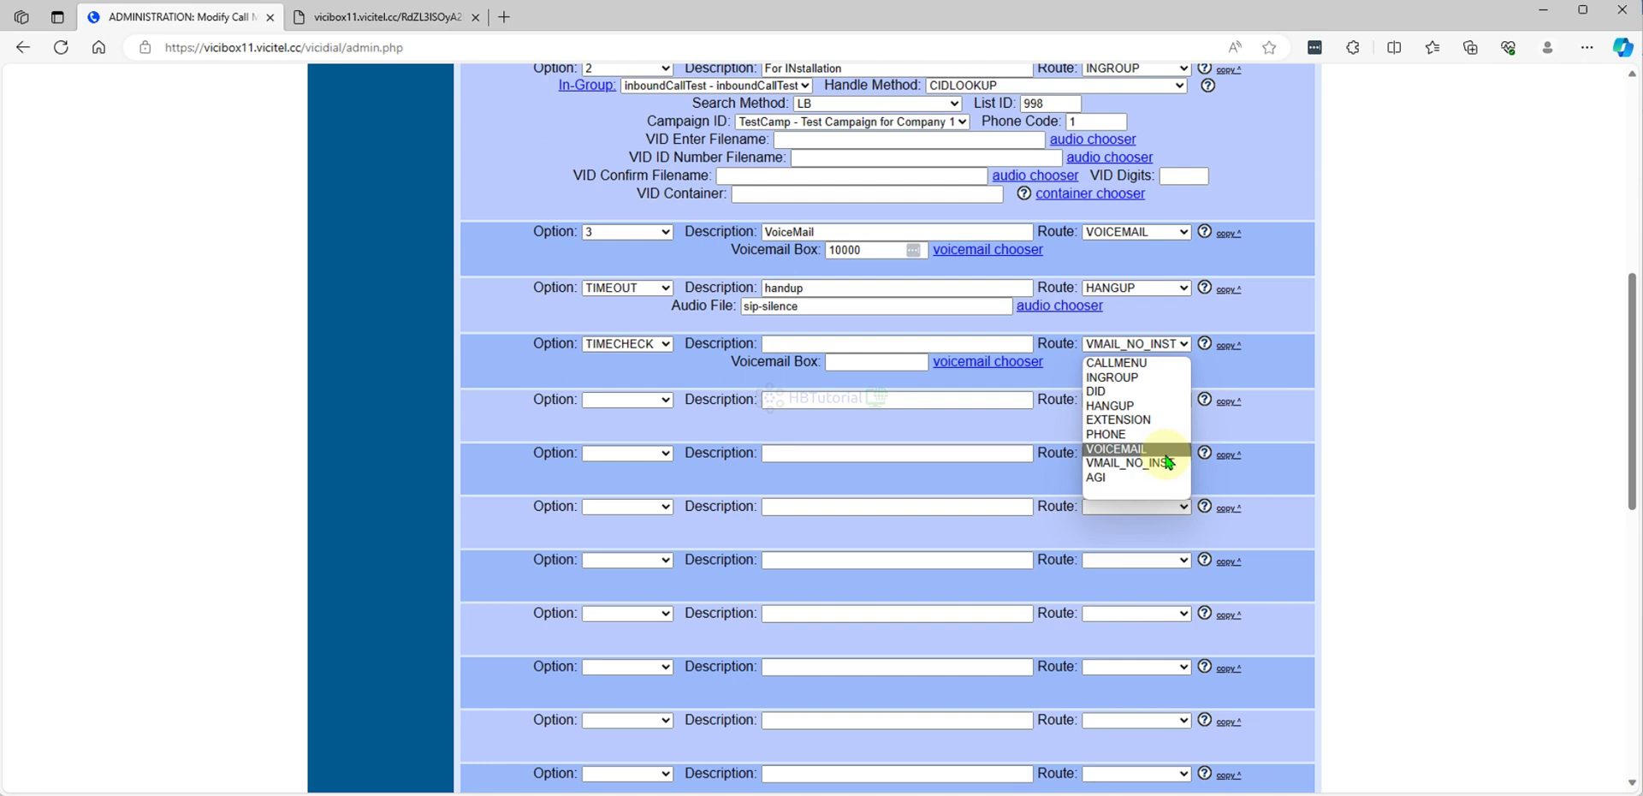
{"action": "left_click", "coordinate": [1158, 413]}
{"action": "left_click", "coordinate": [887, 359]}
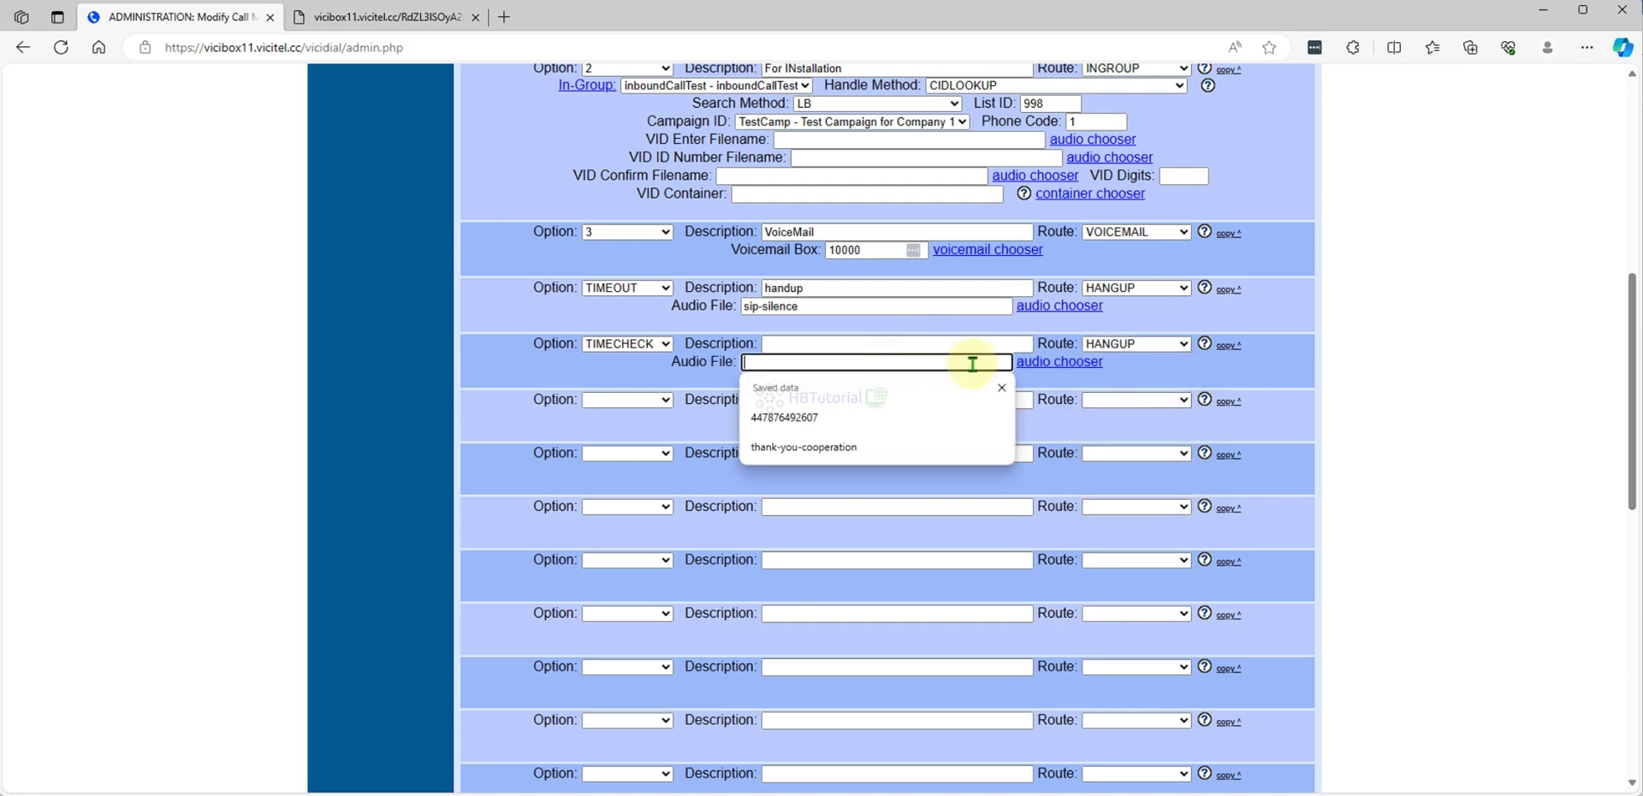
{"action": "left_click", "coordinate": [1054, 363]}
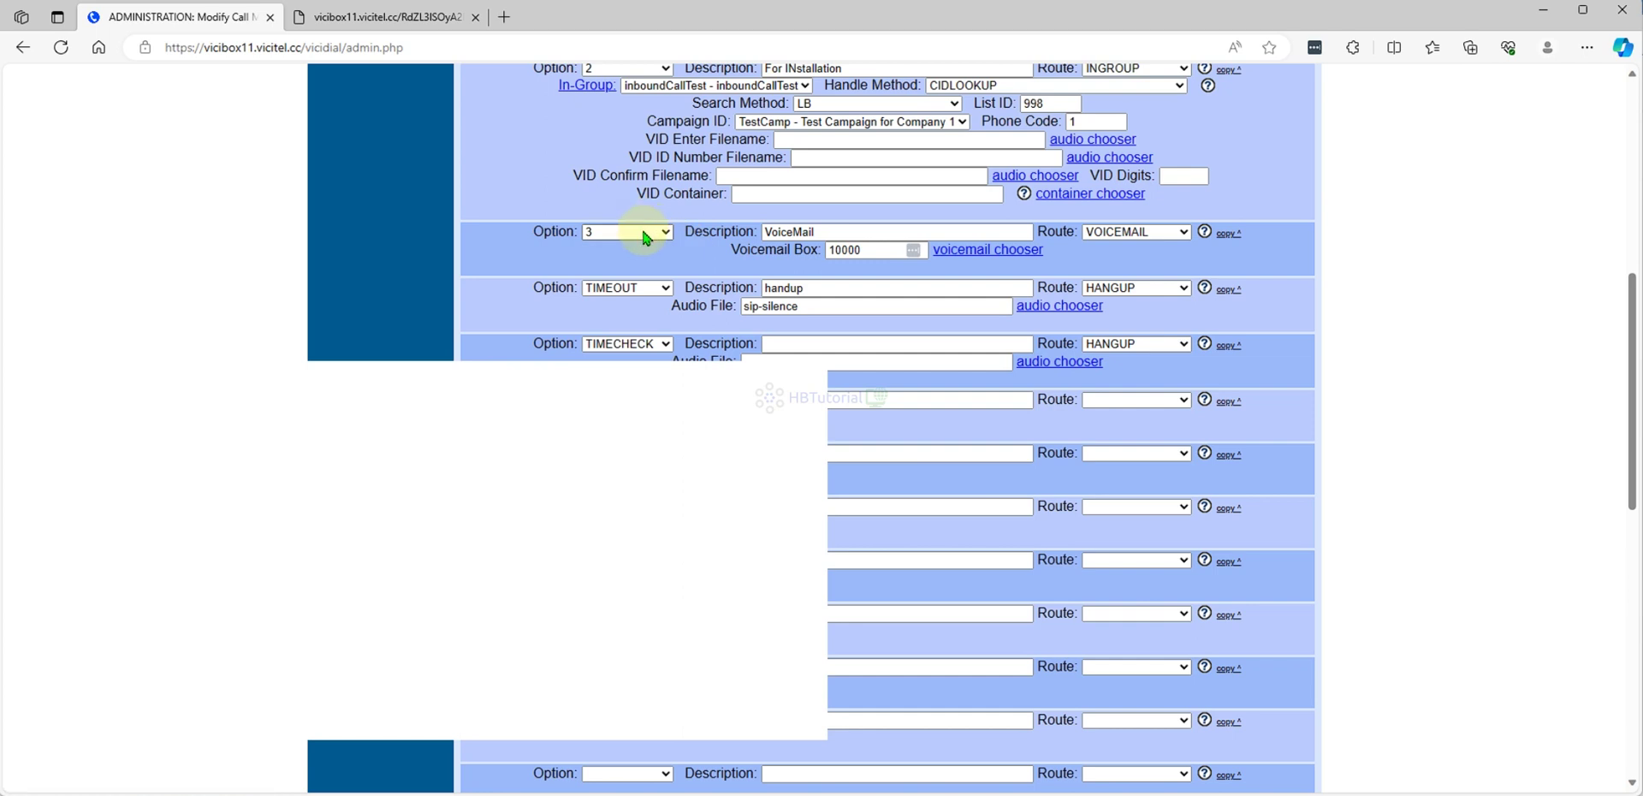
Search the audio file list for a recording with "close" in its name
{"action": "key", "text": "ctrl+f"}
{"action": "type", "text": "close"}
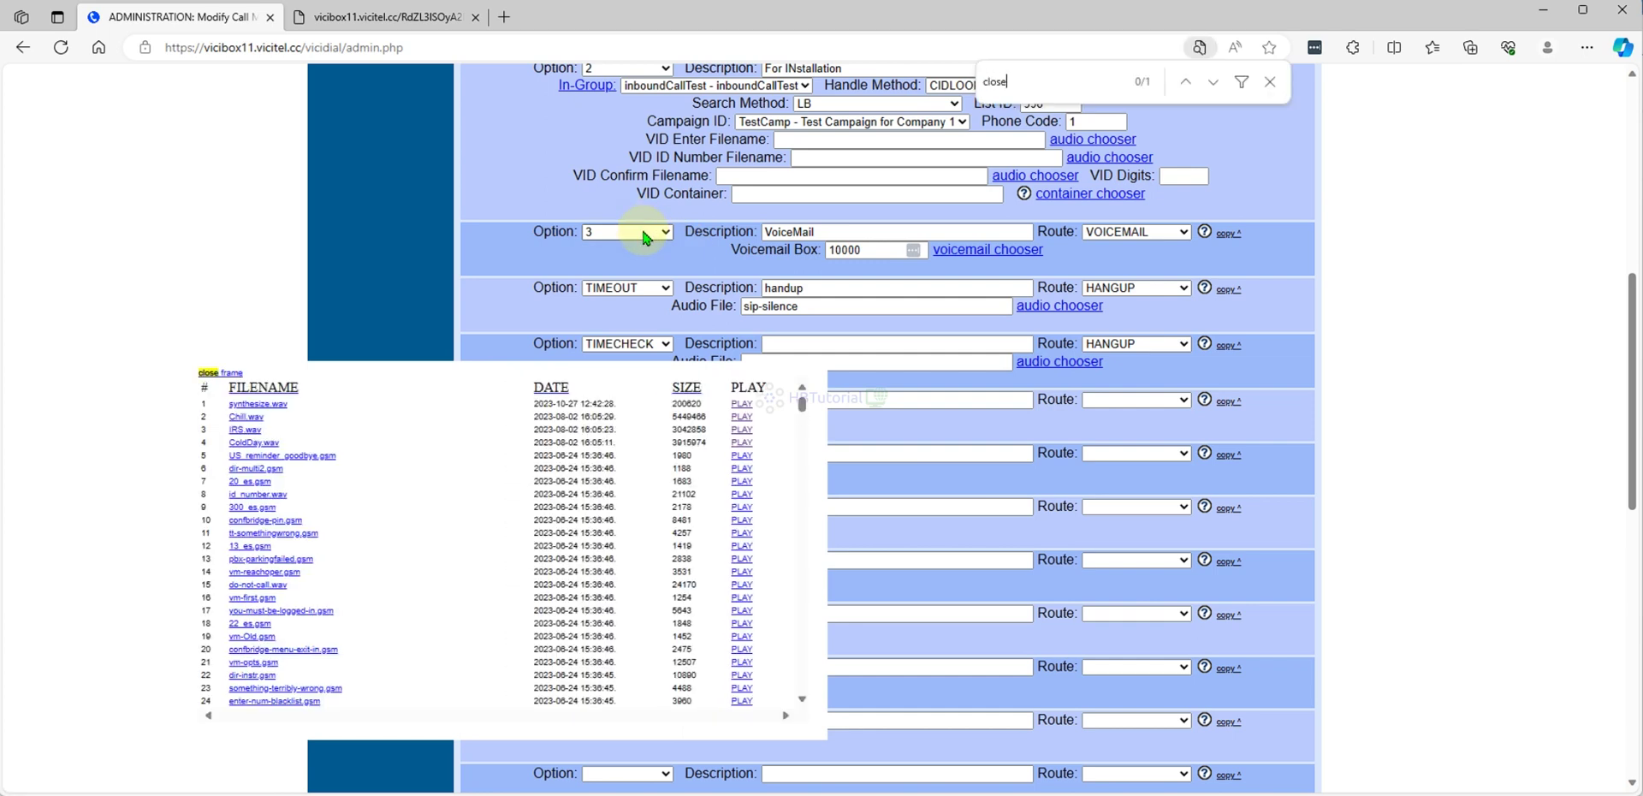
{"action": "left_click", "coordinate": [1212, 83]}
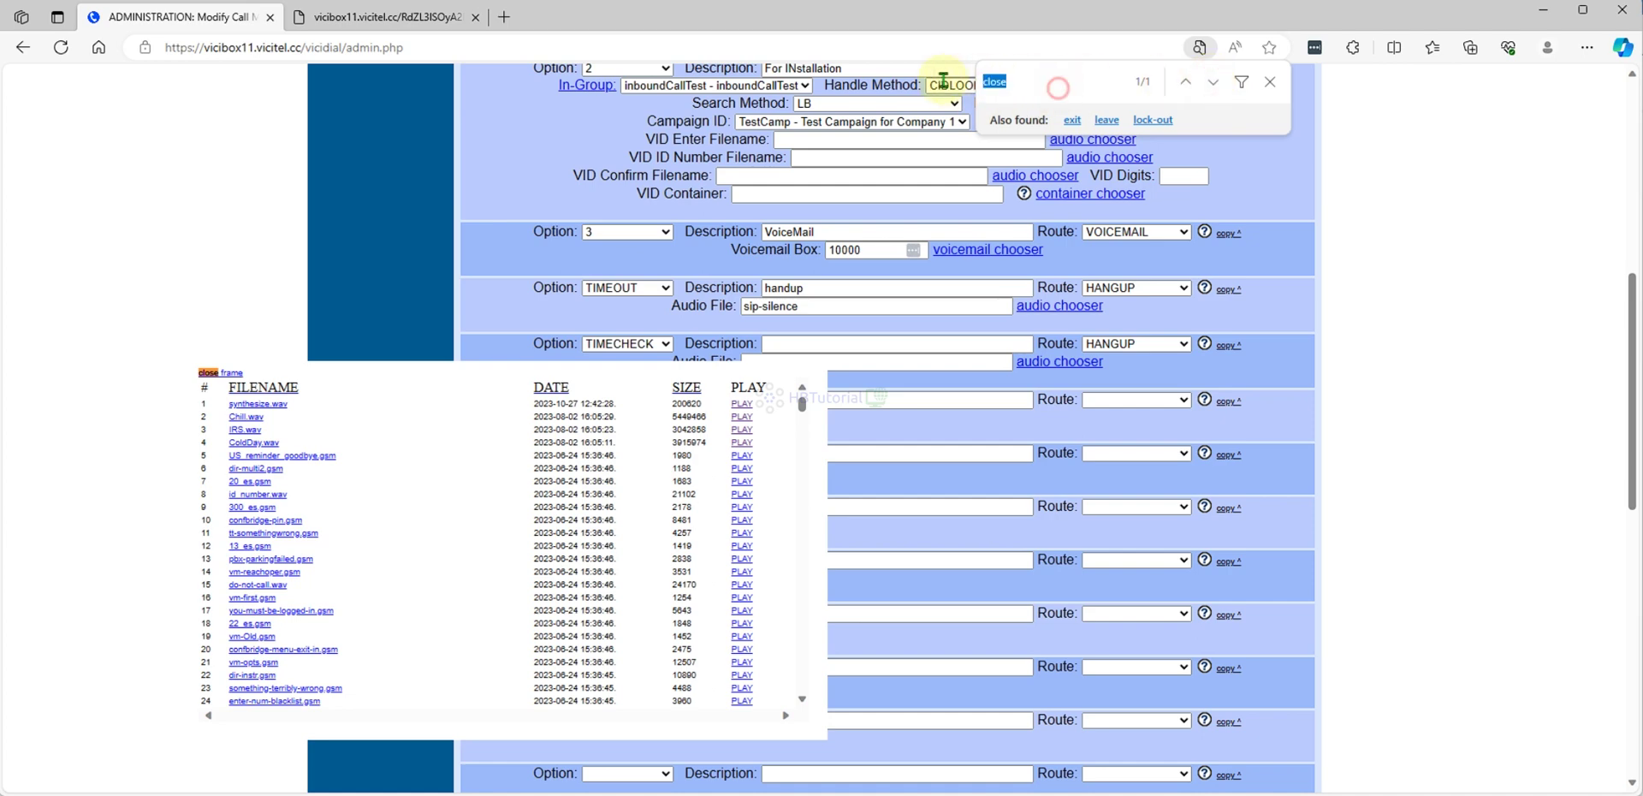
Search the audio file list for "thank" and go through the matching recordings
{"action": "type", "text": "thank"}
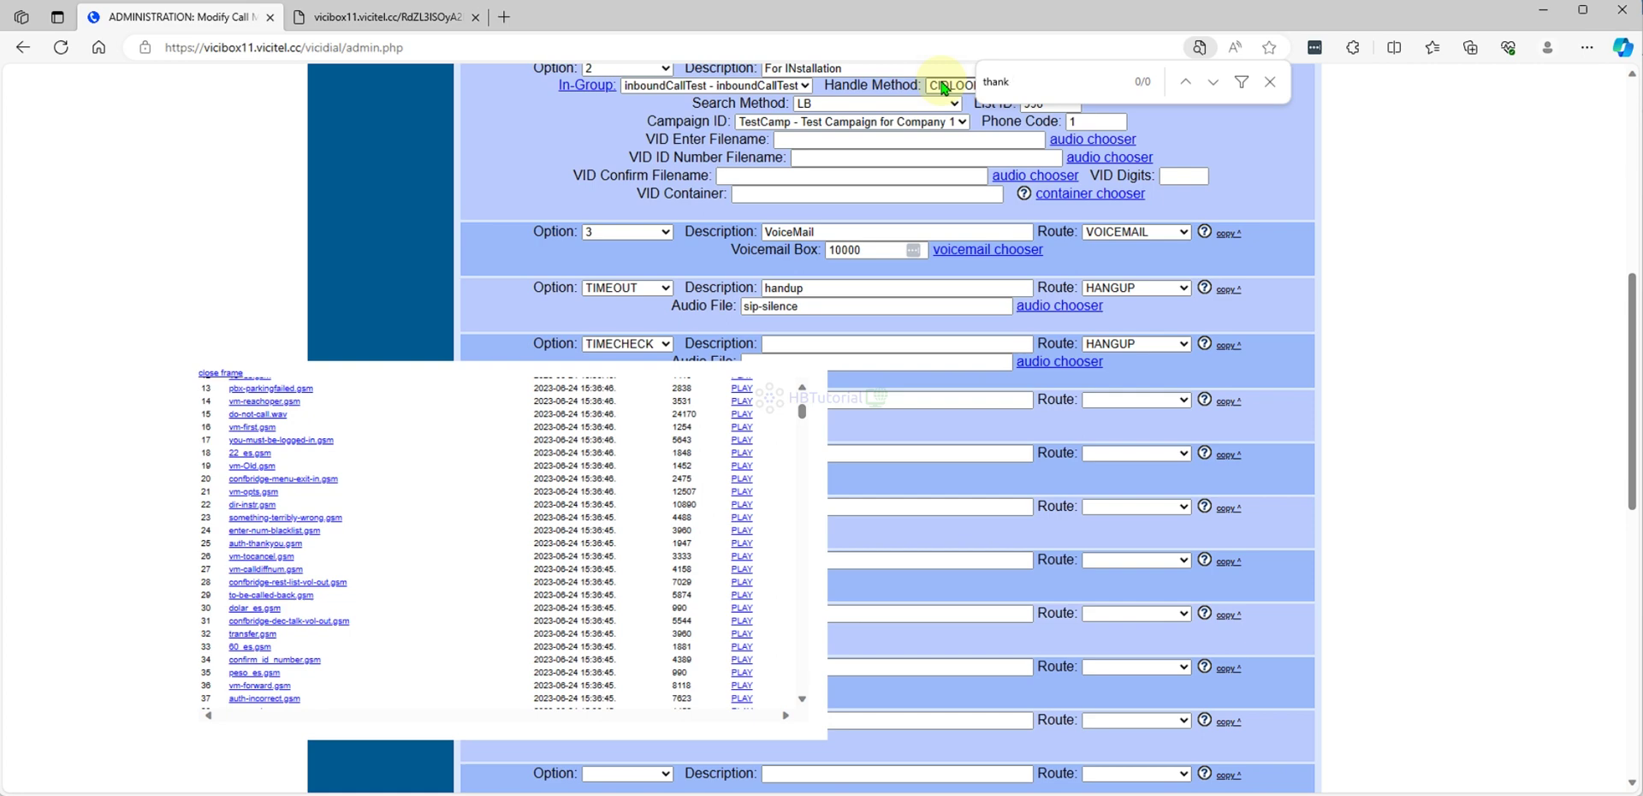
{"action": "key", "text": "BackSpace"}
{"action": "left_click", "coordinate": [1213, 82]}
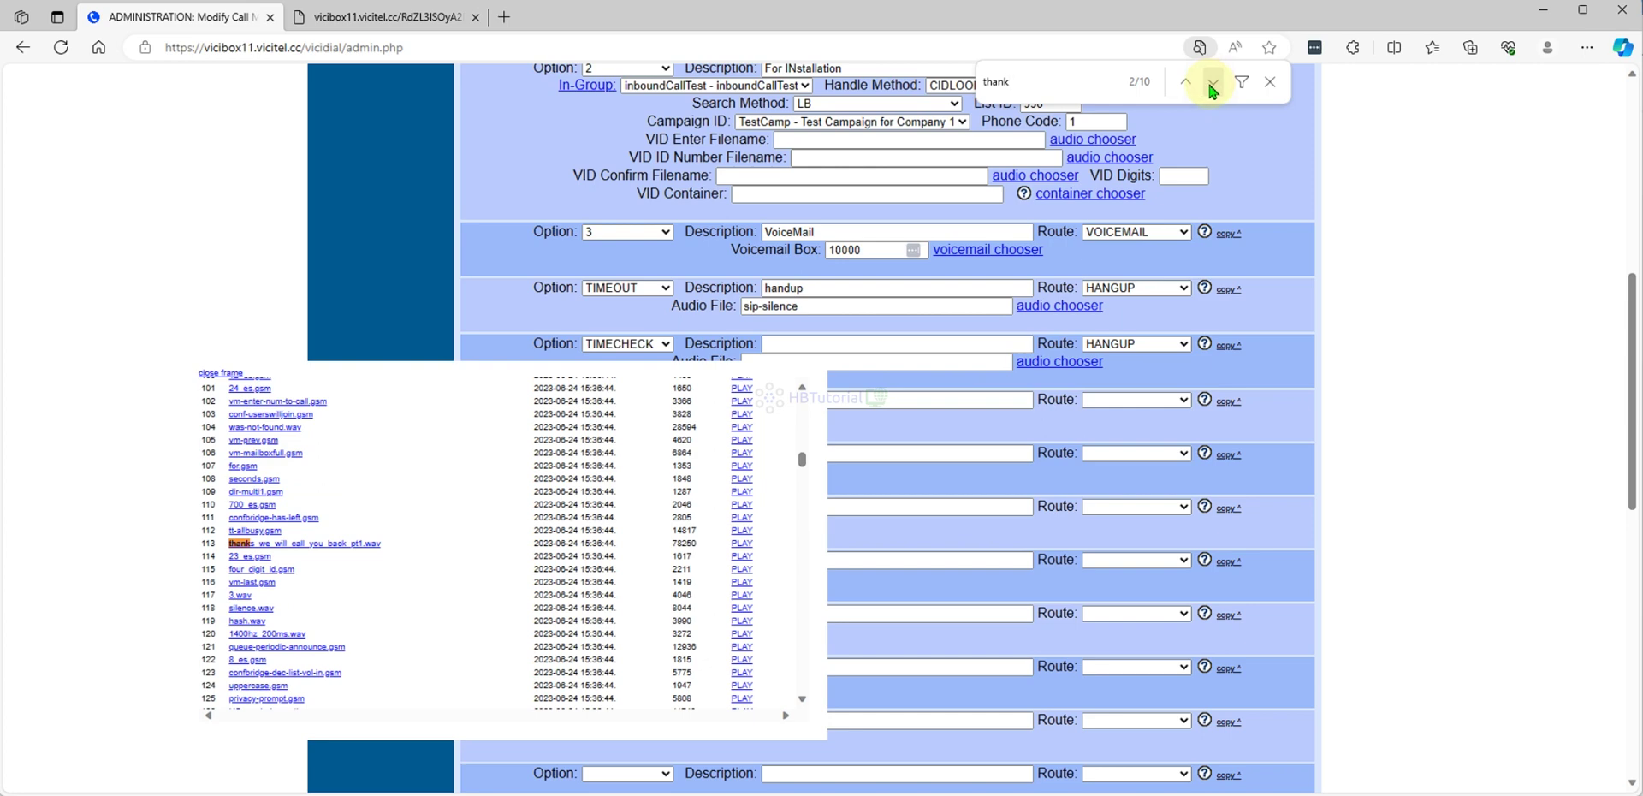
{"action": "left_click", "coordinate": [1212, 83]}
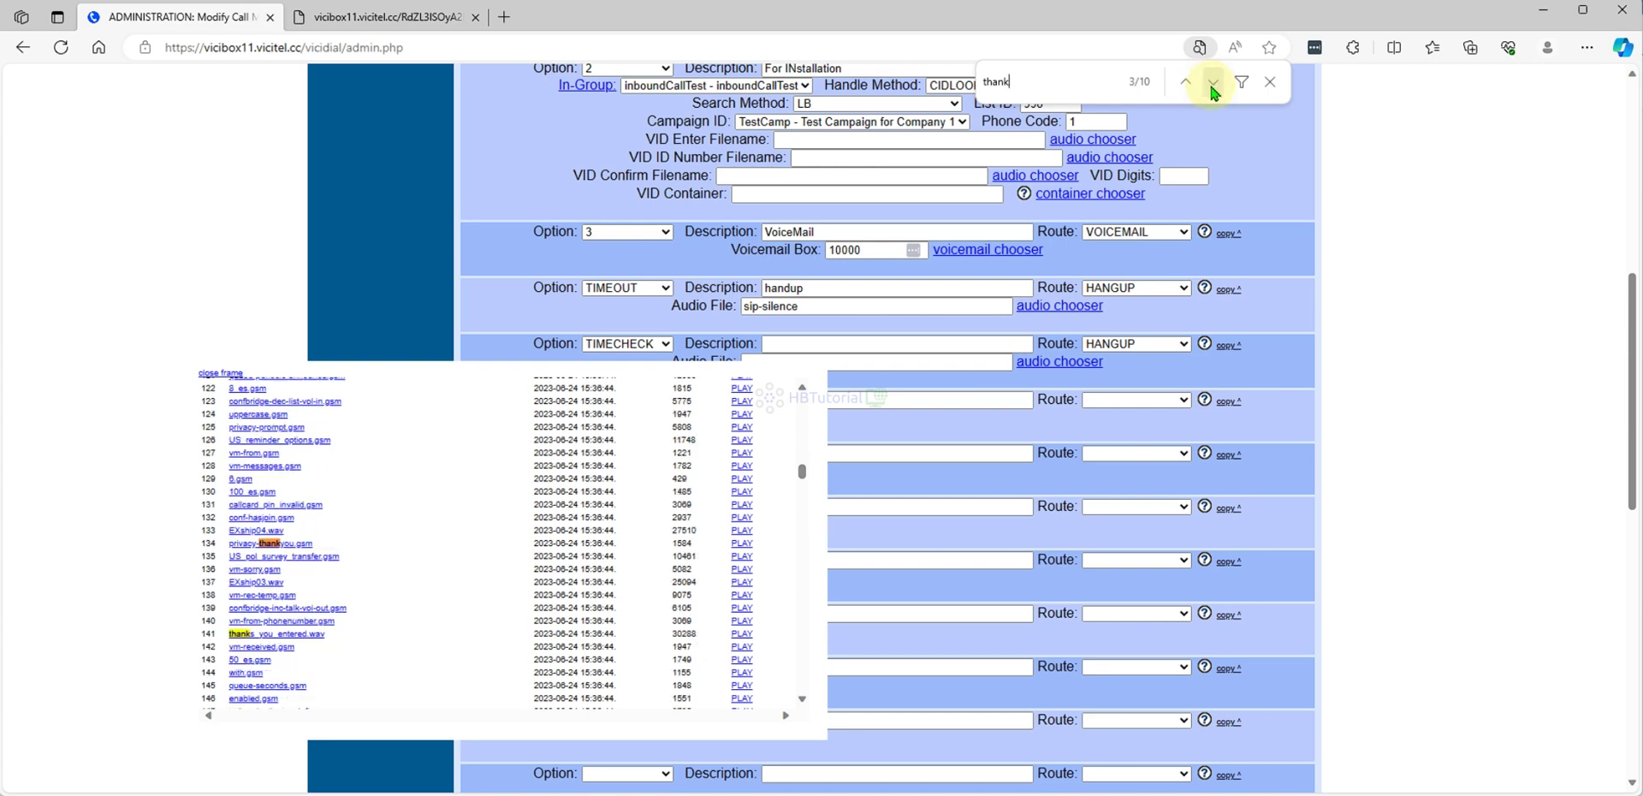
{"action": "left_click", "coordinate": [1212, 83]}
{"action": "left_click", "coordinate": [1213, 83]}
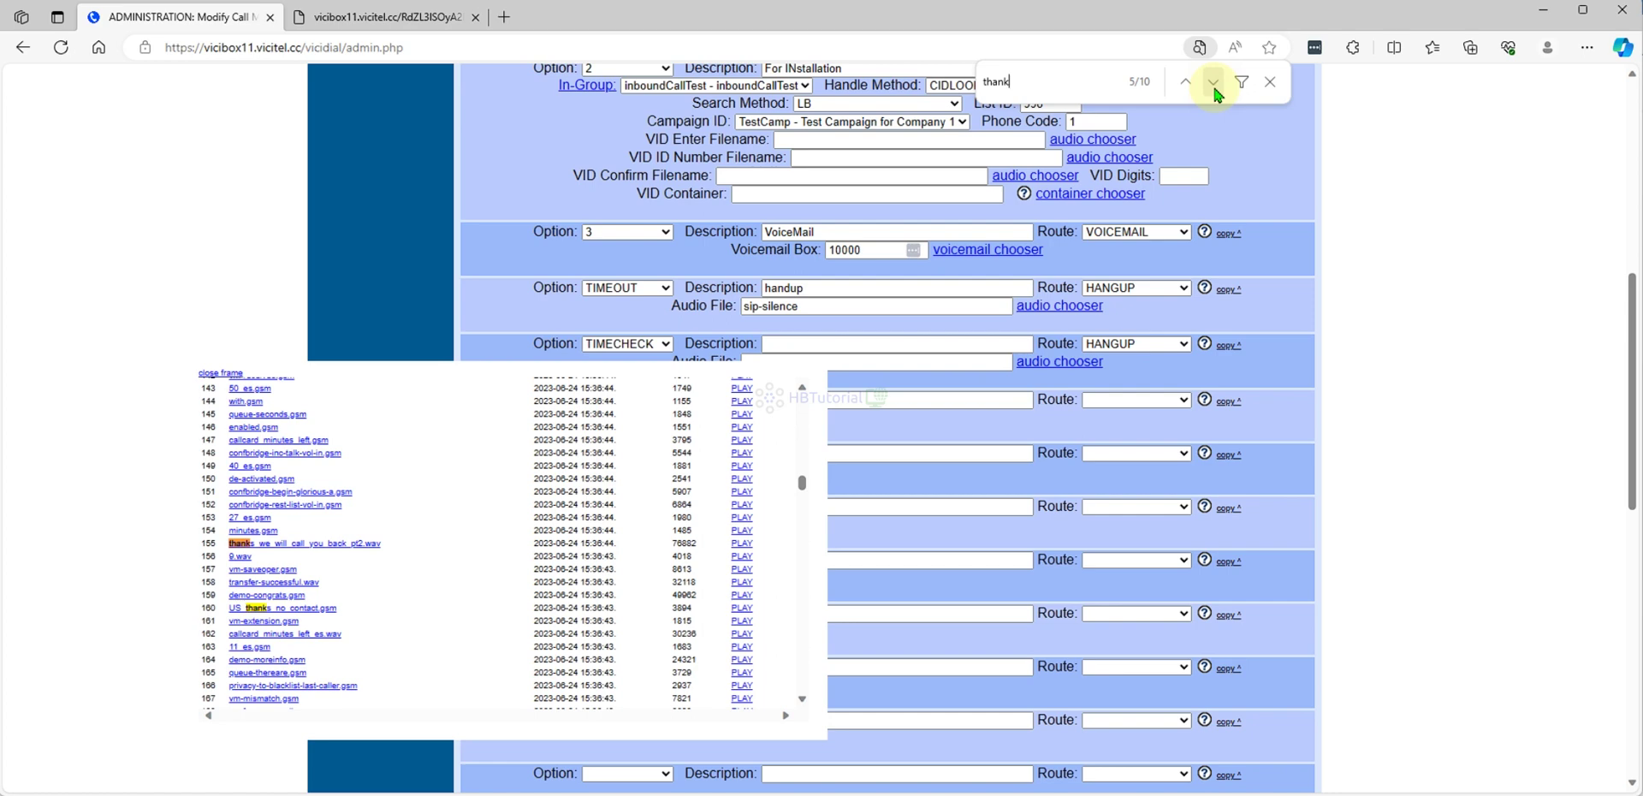
{"action": "left_click", "coordinate": [1213, 84]}
{"action": "left_click", "coordinate": [1214, 84]}
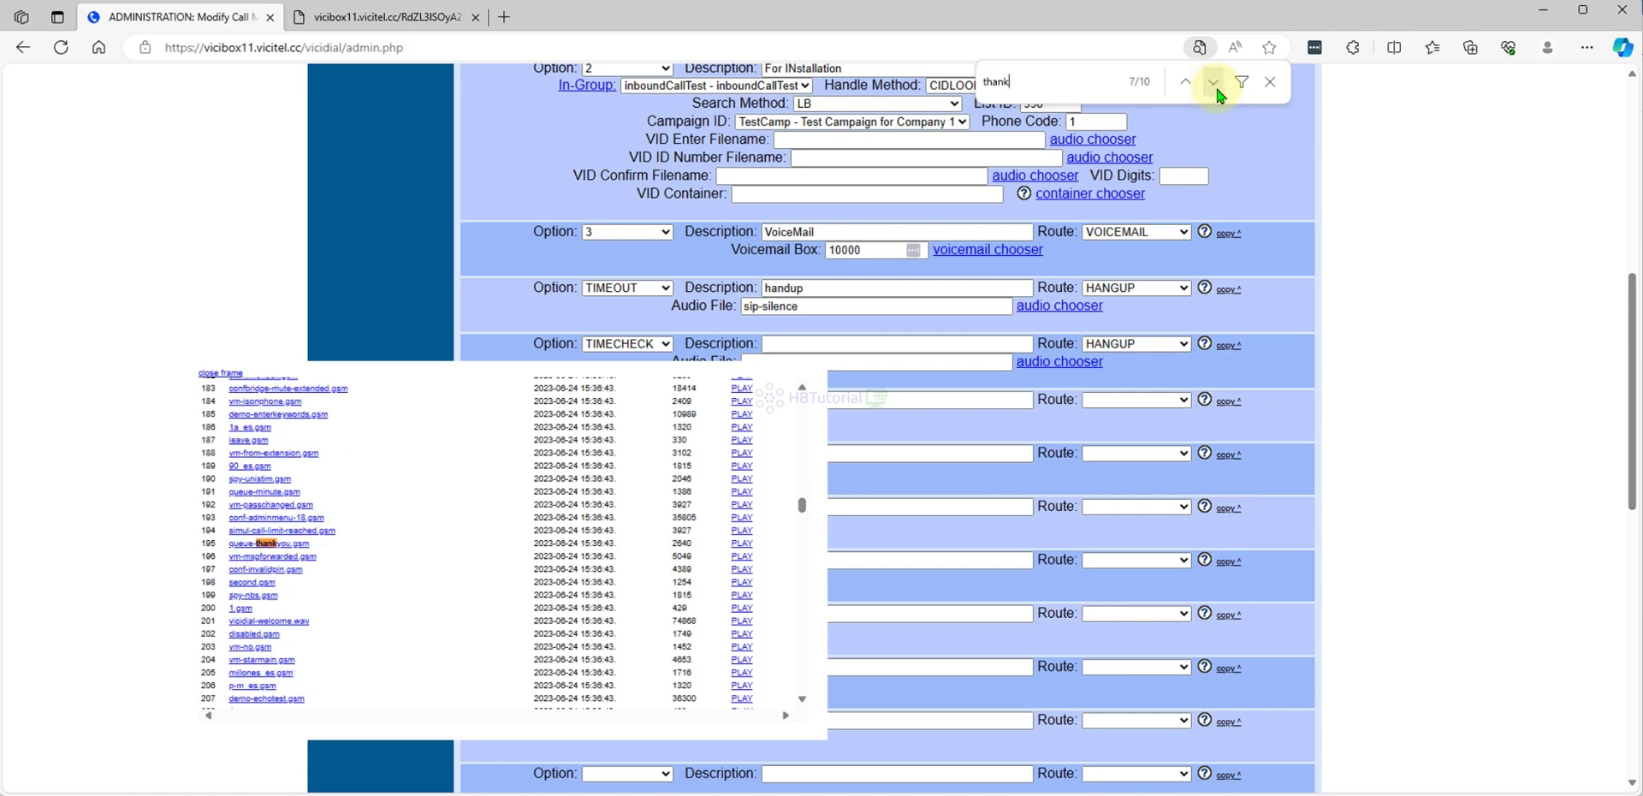
{"action": "left_click", "coordinate": [1214, 84]}
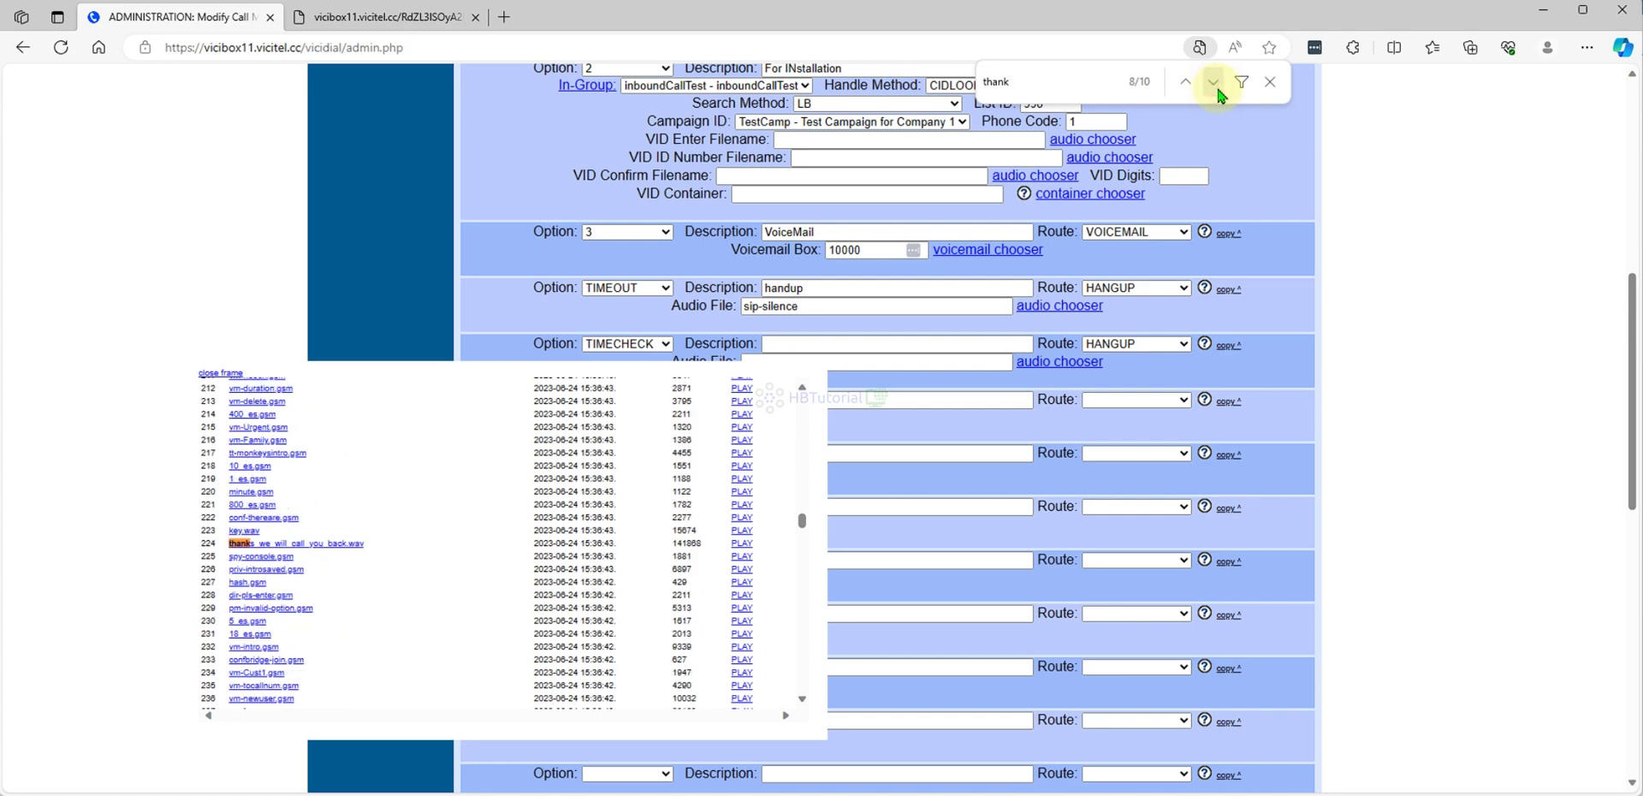
{"action": "left_click", "coordinate": [1218, 85]}
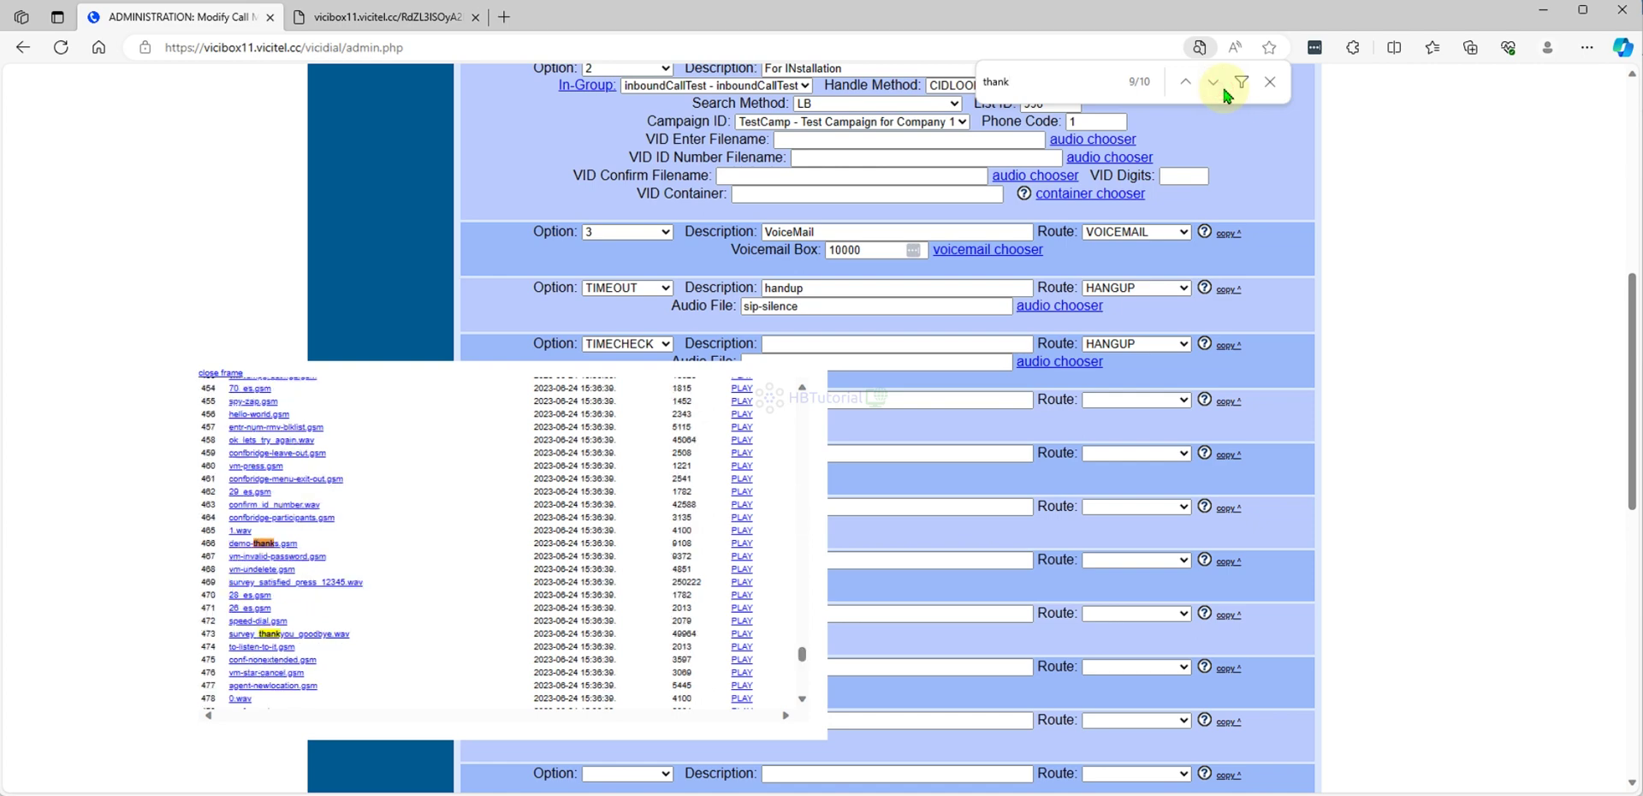
{"action": "left_click", "coordinate": [1224, 88]}
{"action": "left_click", "coordinate": [1213, 85]}
{"action": "left_click", "coordinate": [1215, 85]}
{"action": "left_click", "coordinate": [1215, 84]}
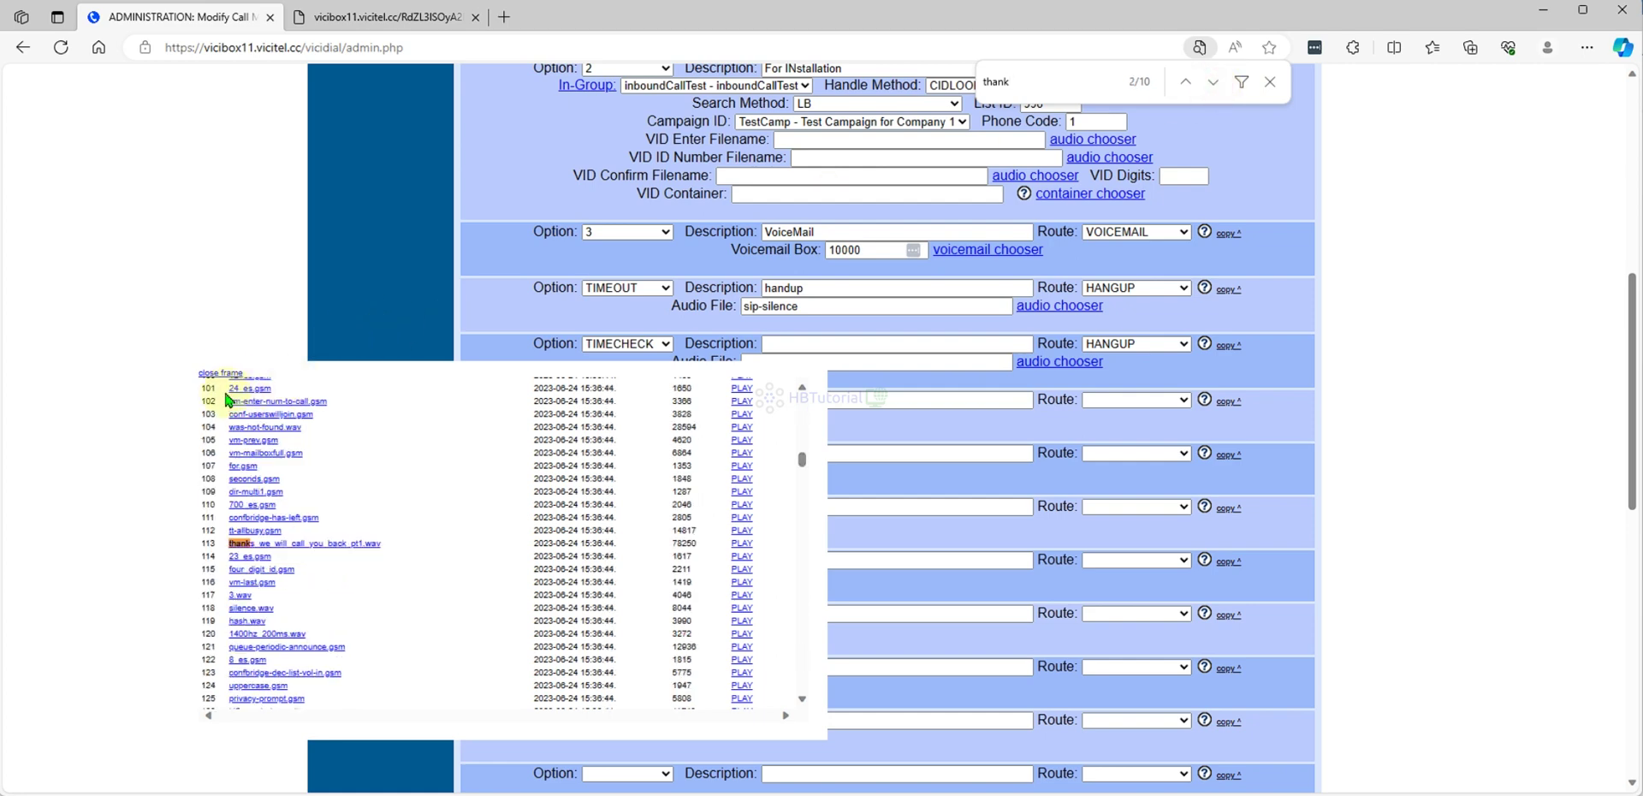
Search the audio file list for "bye" and choose goodbye.gsm as the TIMECHECK option's audio file
{"action": "double_click", "coordinate": [1101, 80]}
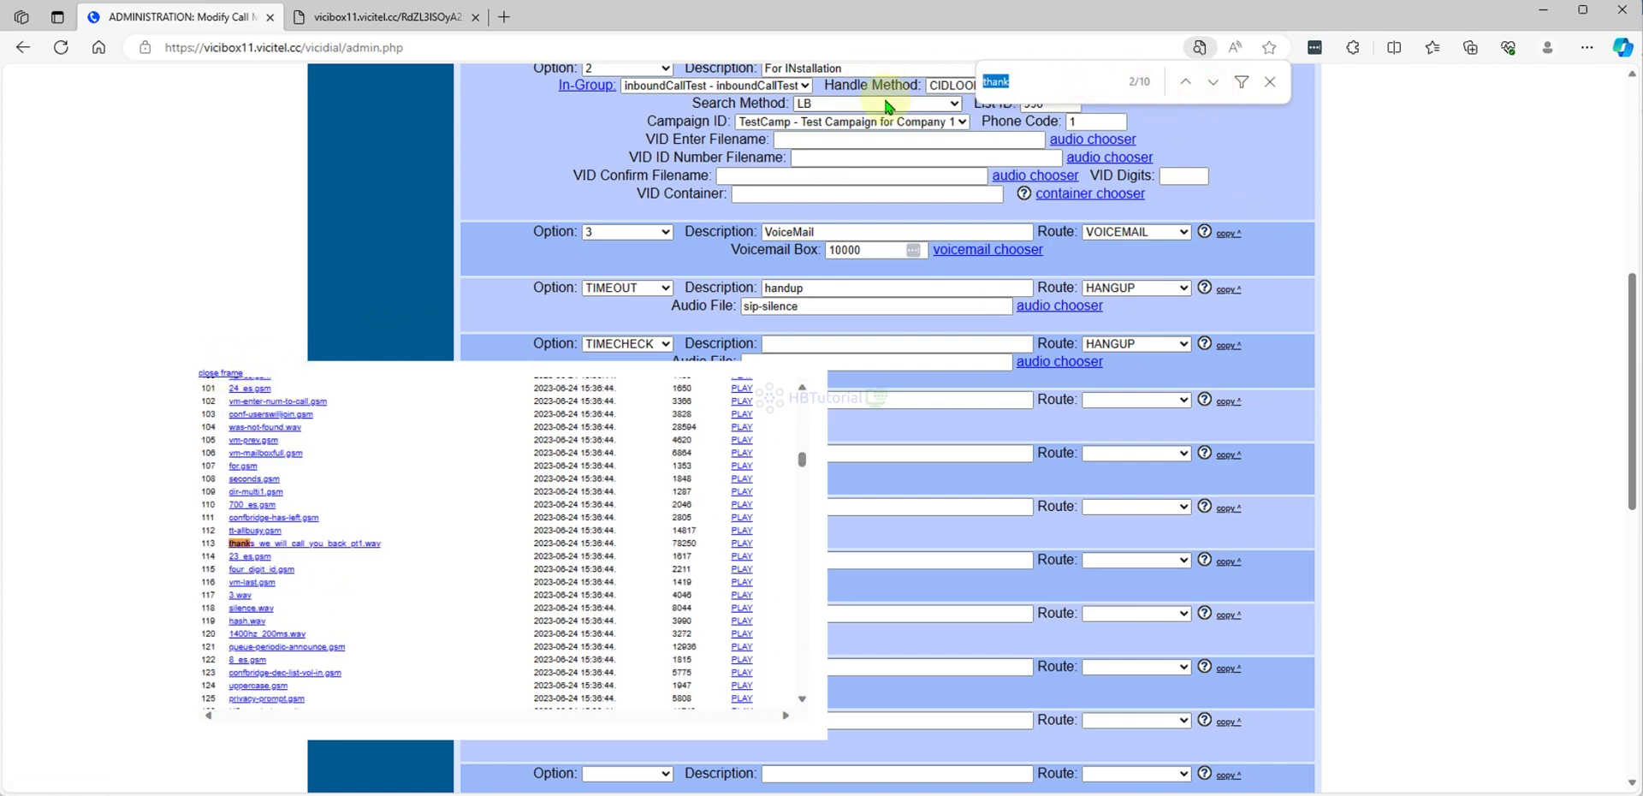
{"action": "type", "text": "bye"}
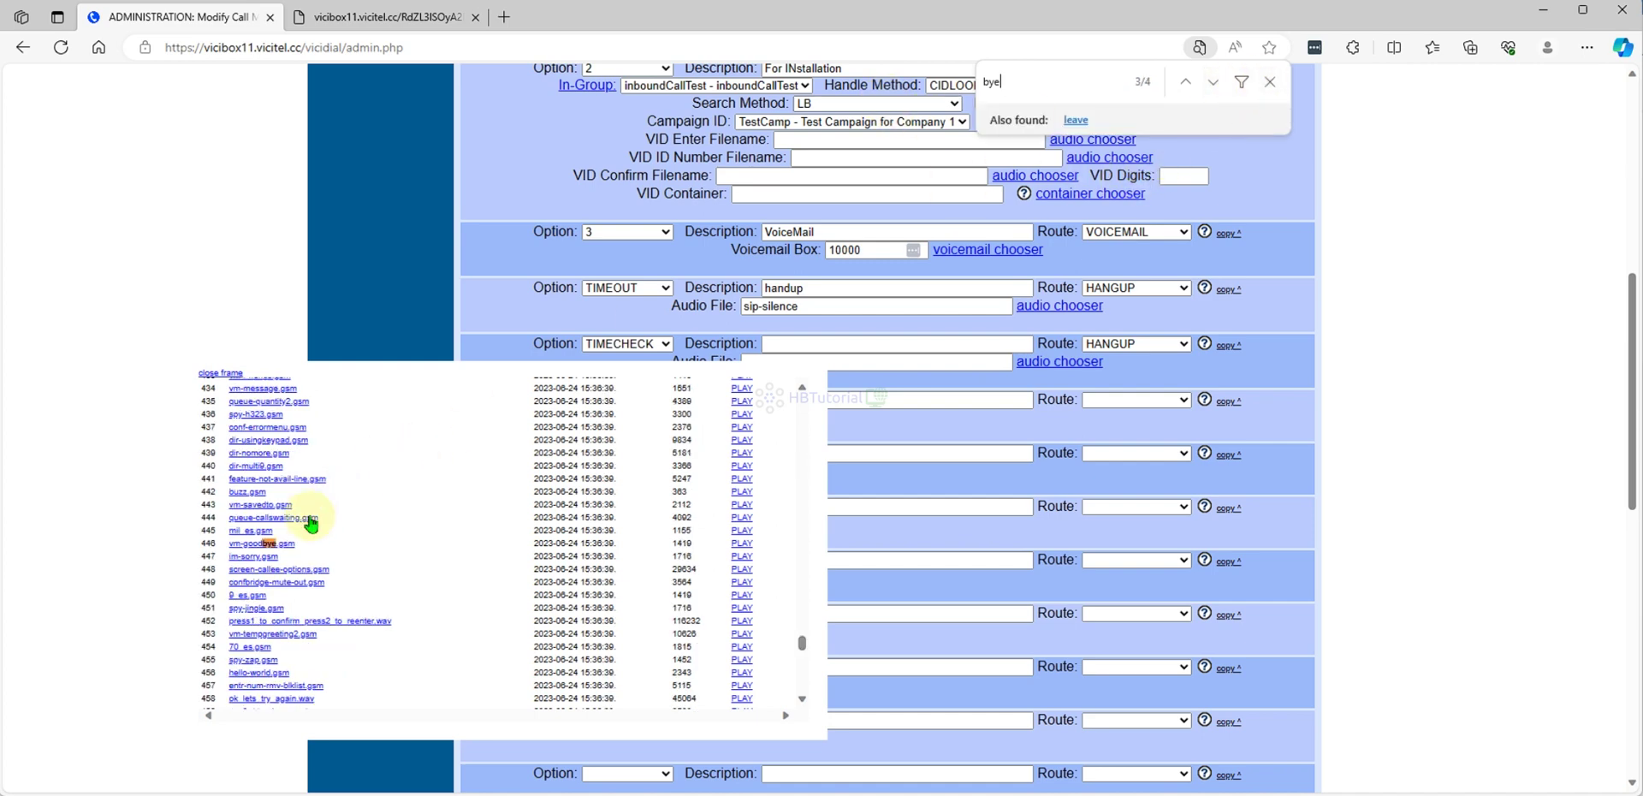
{"action": "left_click", "coordinate": [1215, 82]}
{"action": "left_click", "coordinate": [1214, 82]}
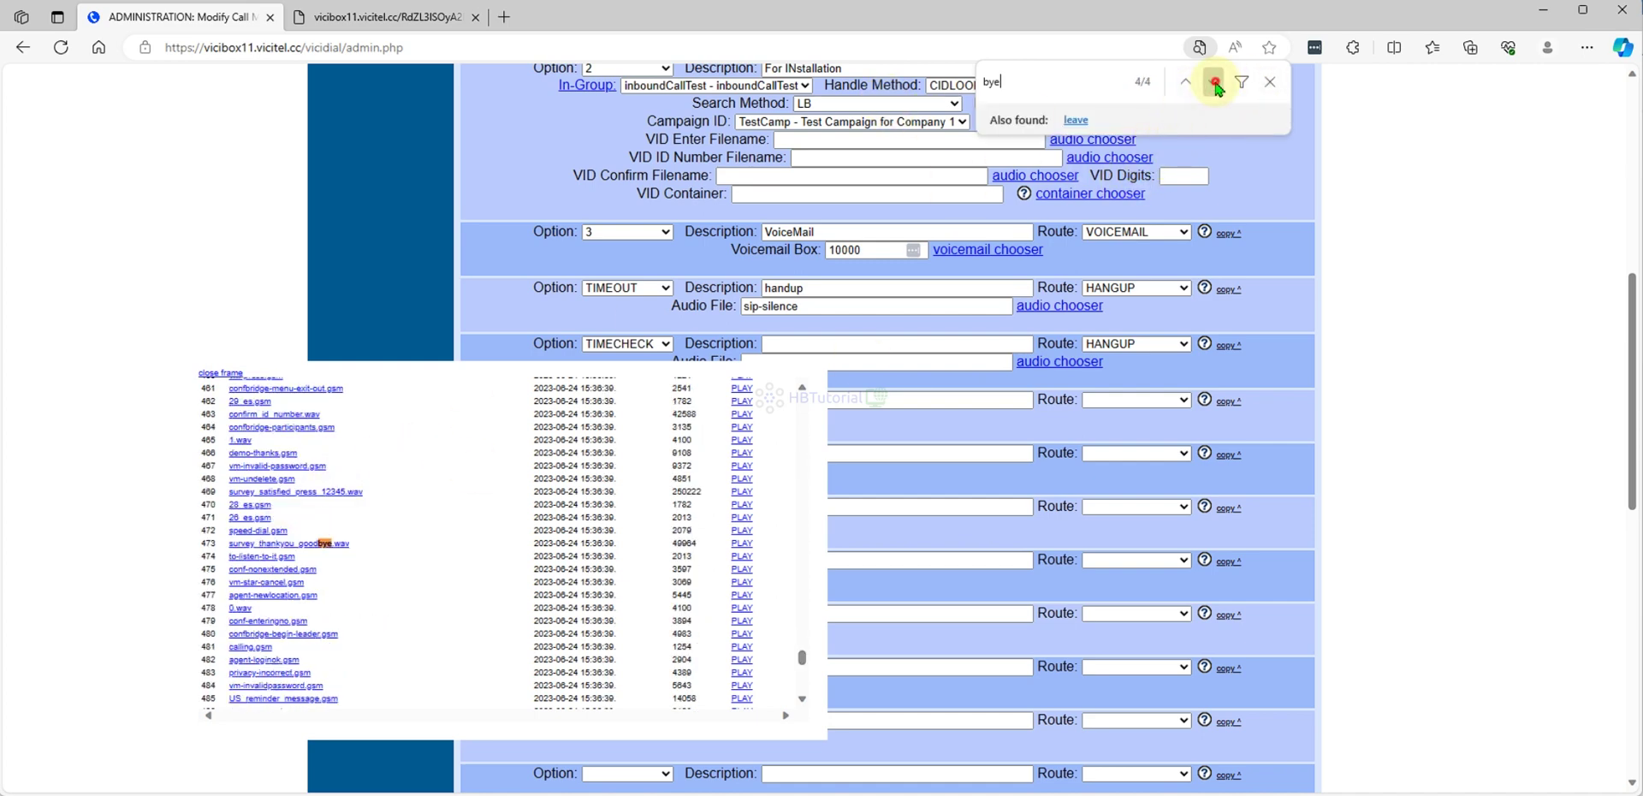
{"action": "left_click", "coordinate": [1214, 83]}
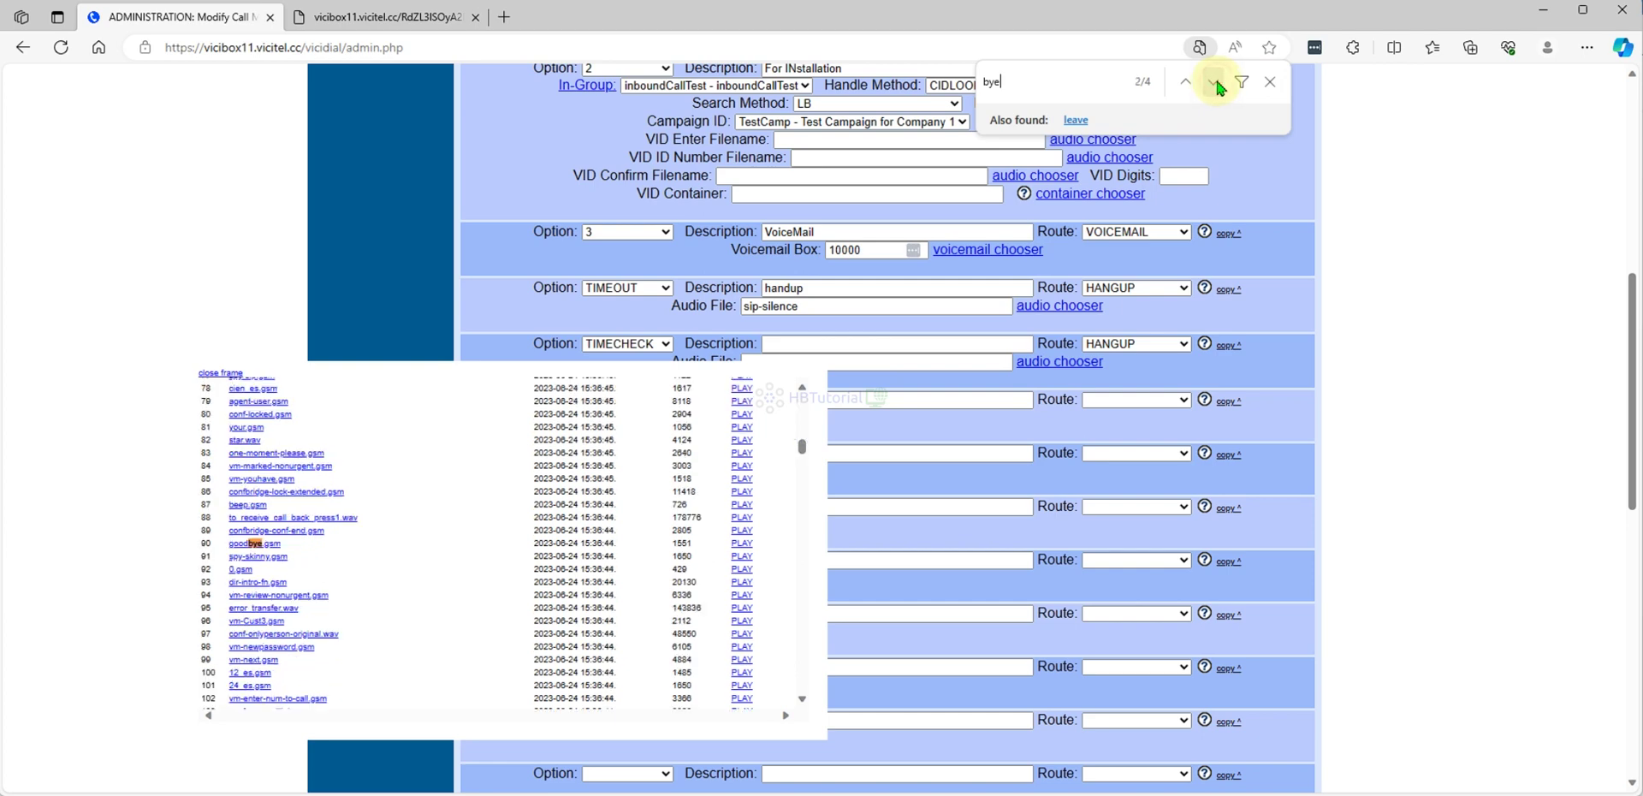
{"action": "left_click", "coordinate": [248, 545]}
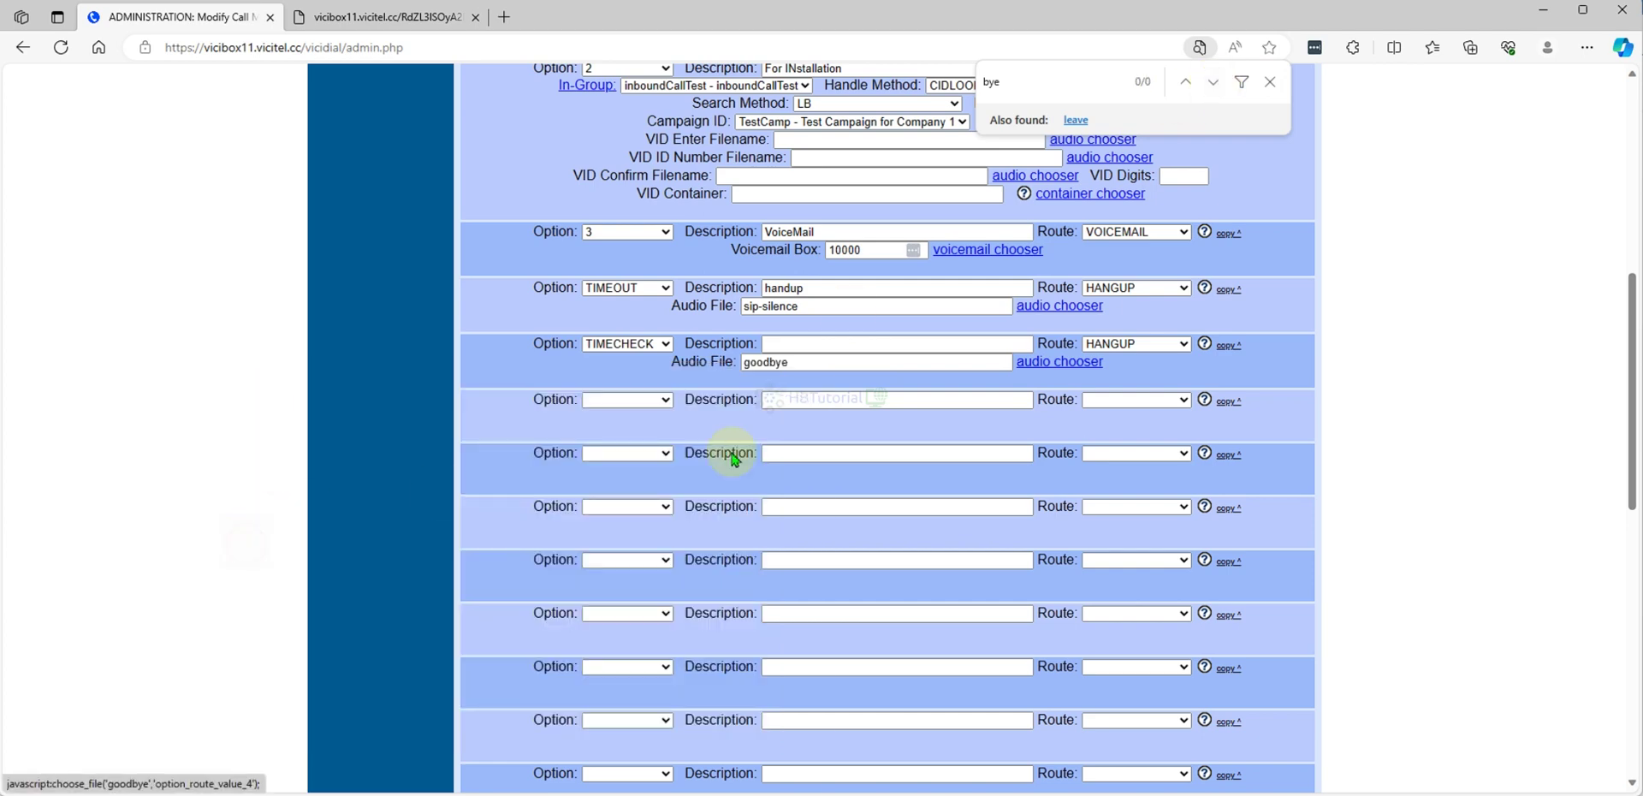
Enter "Closed" as the description of the TIMECHECK option
{"action": "left_click", "coordinate": [1397, 415]}
{"action": "left_click", "coordinate": [878, 346]}
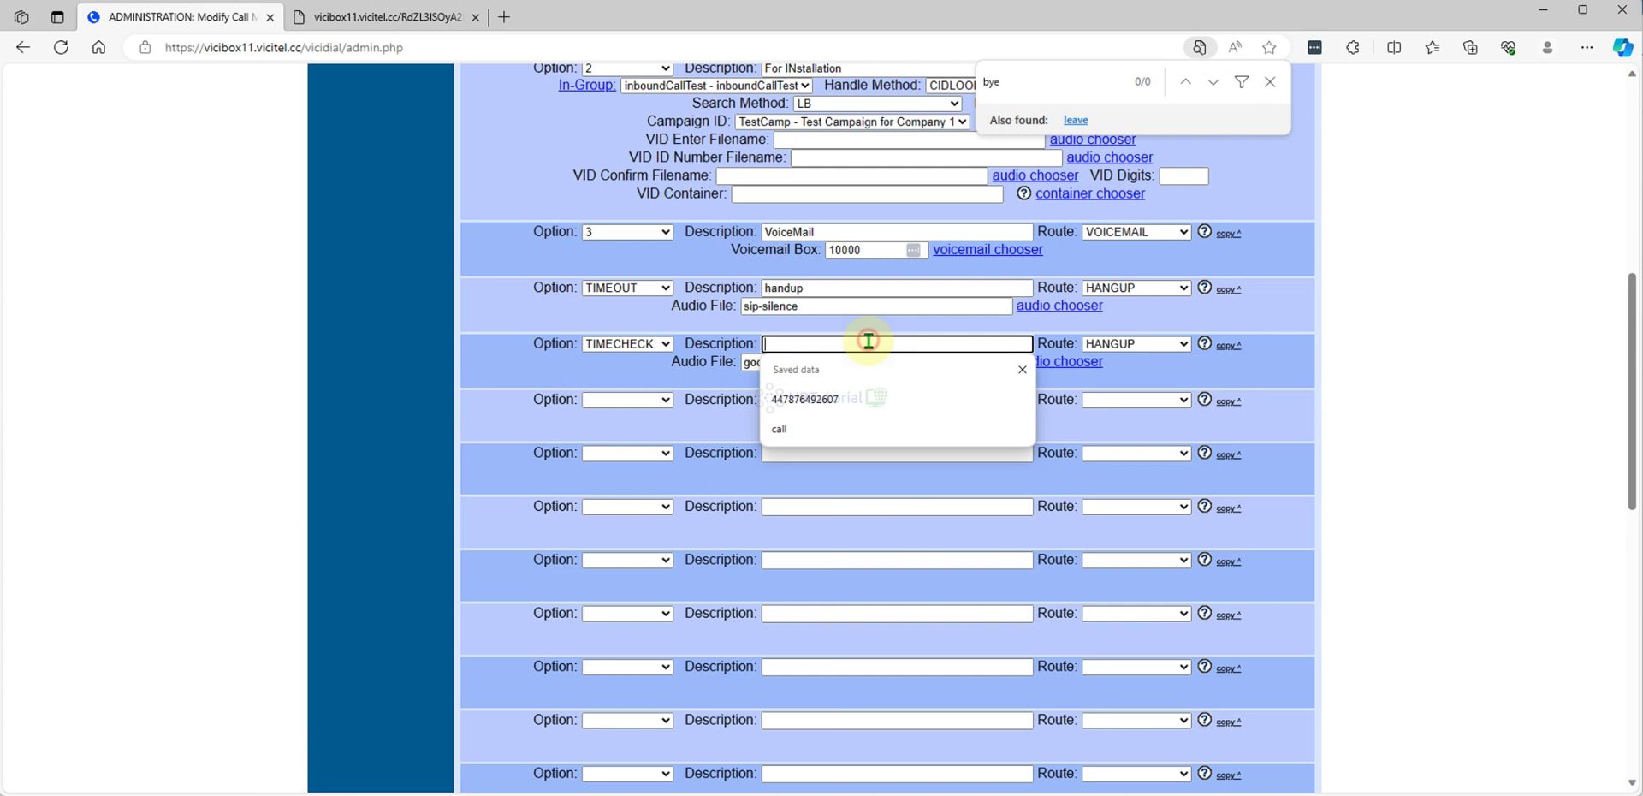
{"action": "type", "text": "Clo"}
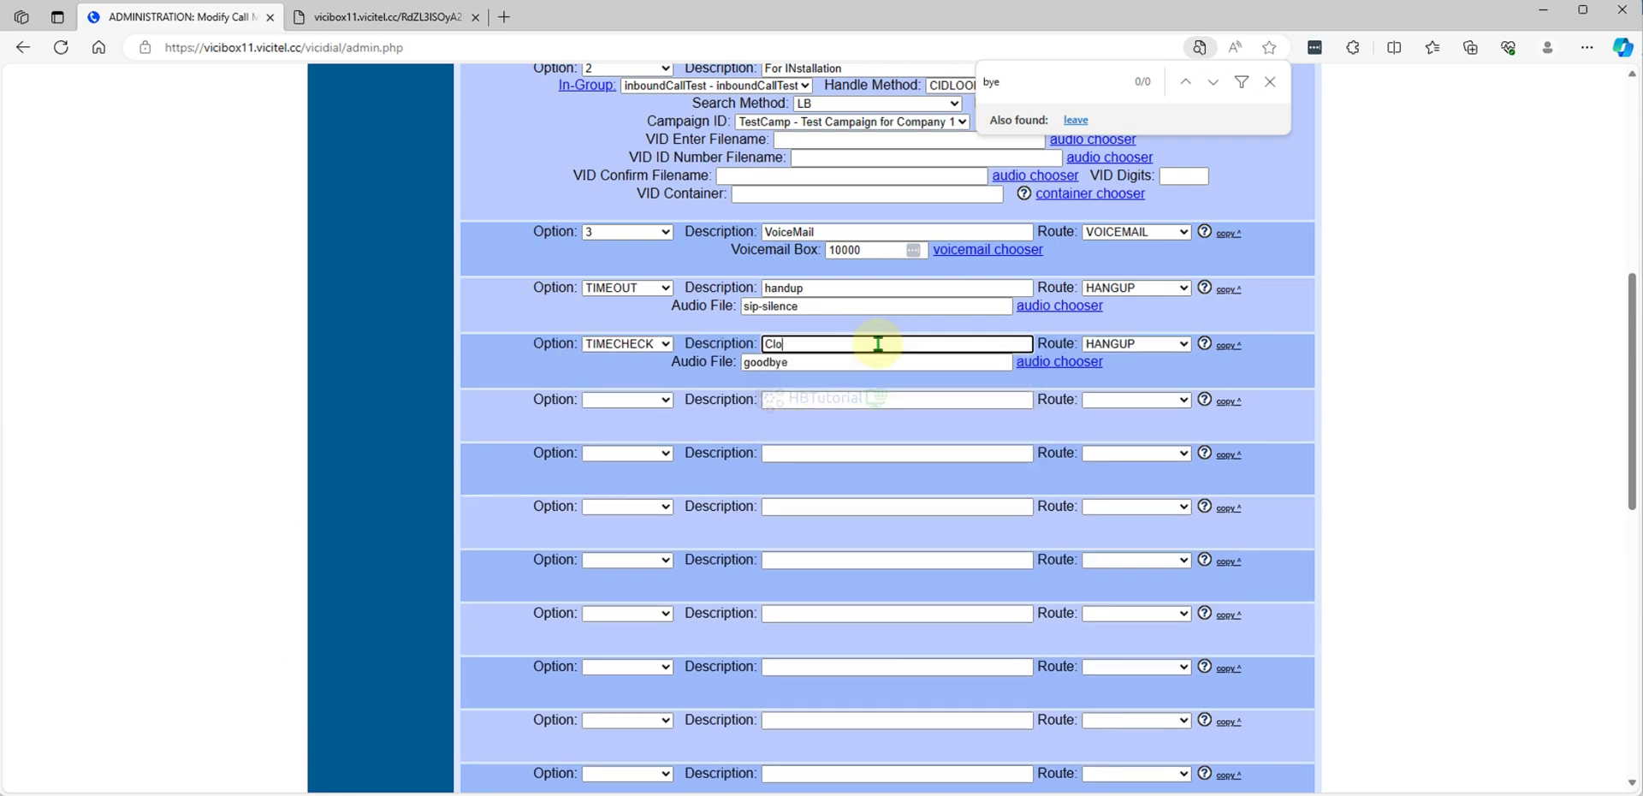
{"action": "type", "text": "sed"}
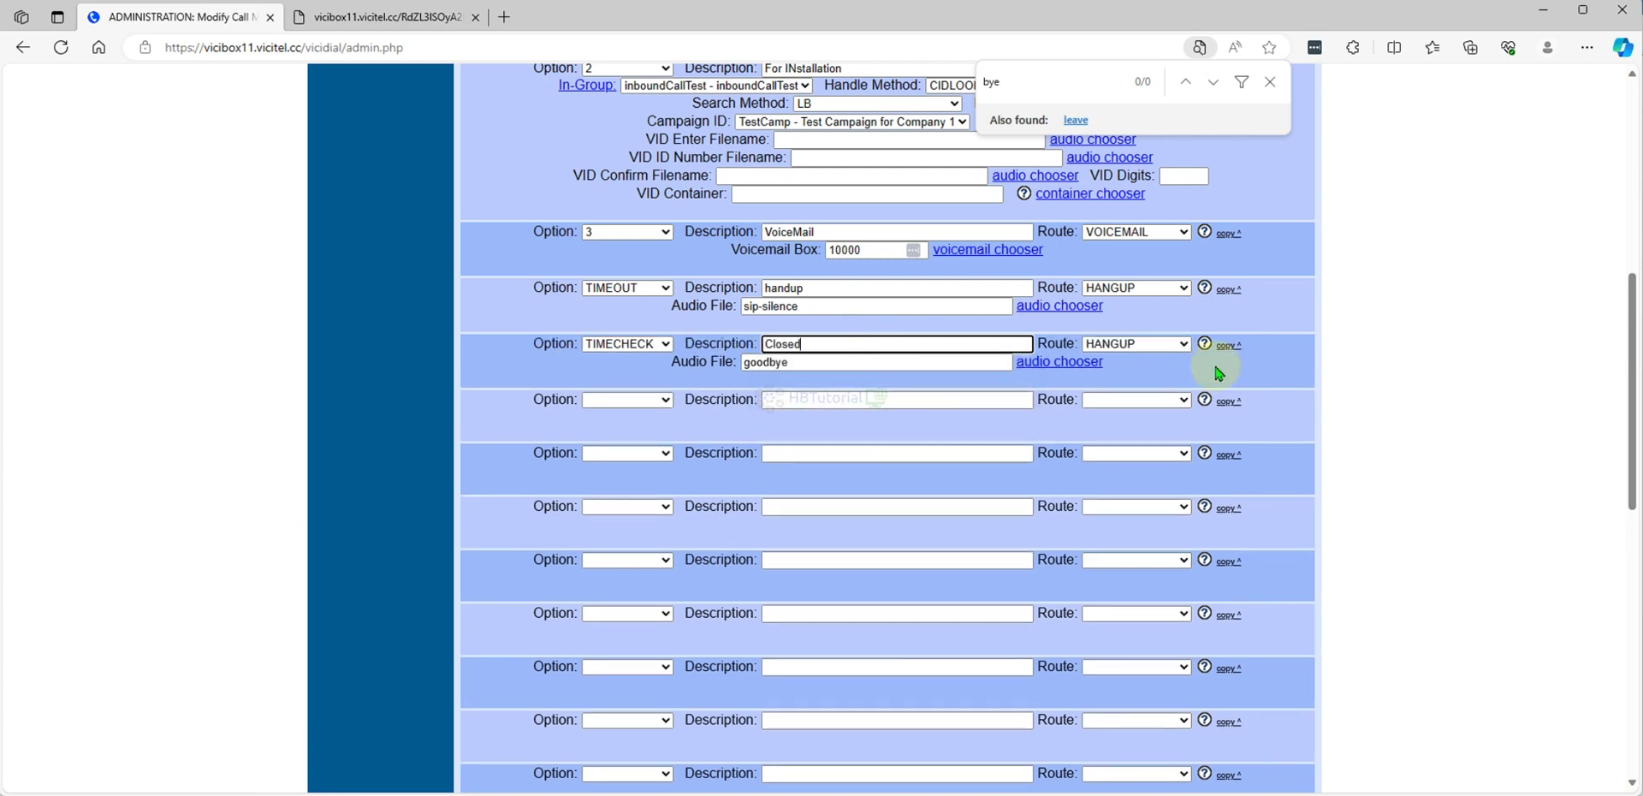
Close the page search and submit the call menu with its newly configured options
{"action": "left_click", "coordinate": [1466, 398]}
{"action": "left_click", "coordinate": [1270, 81]}
{"action": "scroll", "coordinate": [1386, 214], "scroll_direction": "down", "scroll_amount": 1}
{"action": "scroll", "coordinate": [942, 565], "scroll_direction": "down", "scroll_amount": 8}
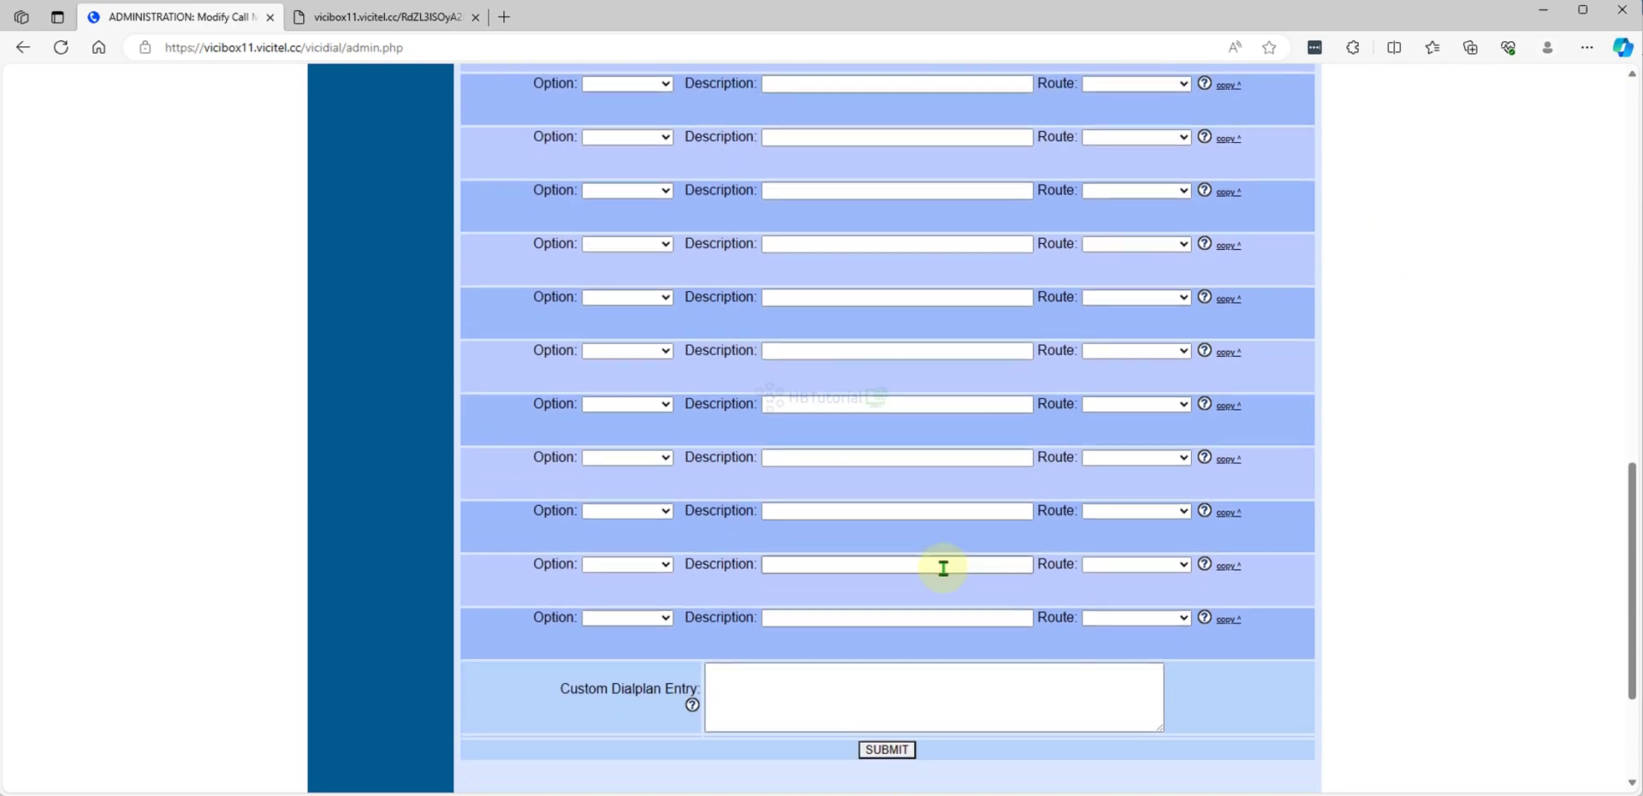
{"action": "left_click", "coordinate": [888, 525]}
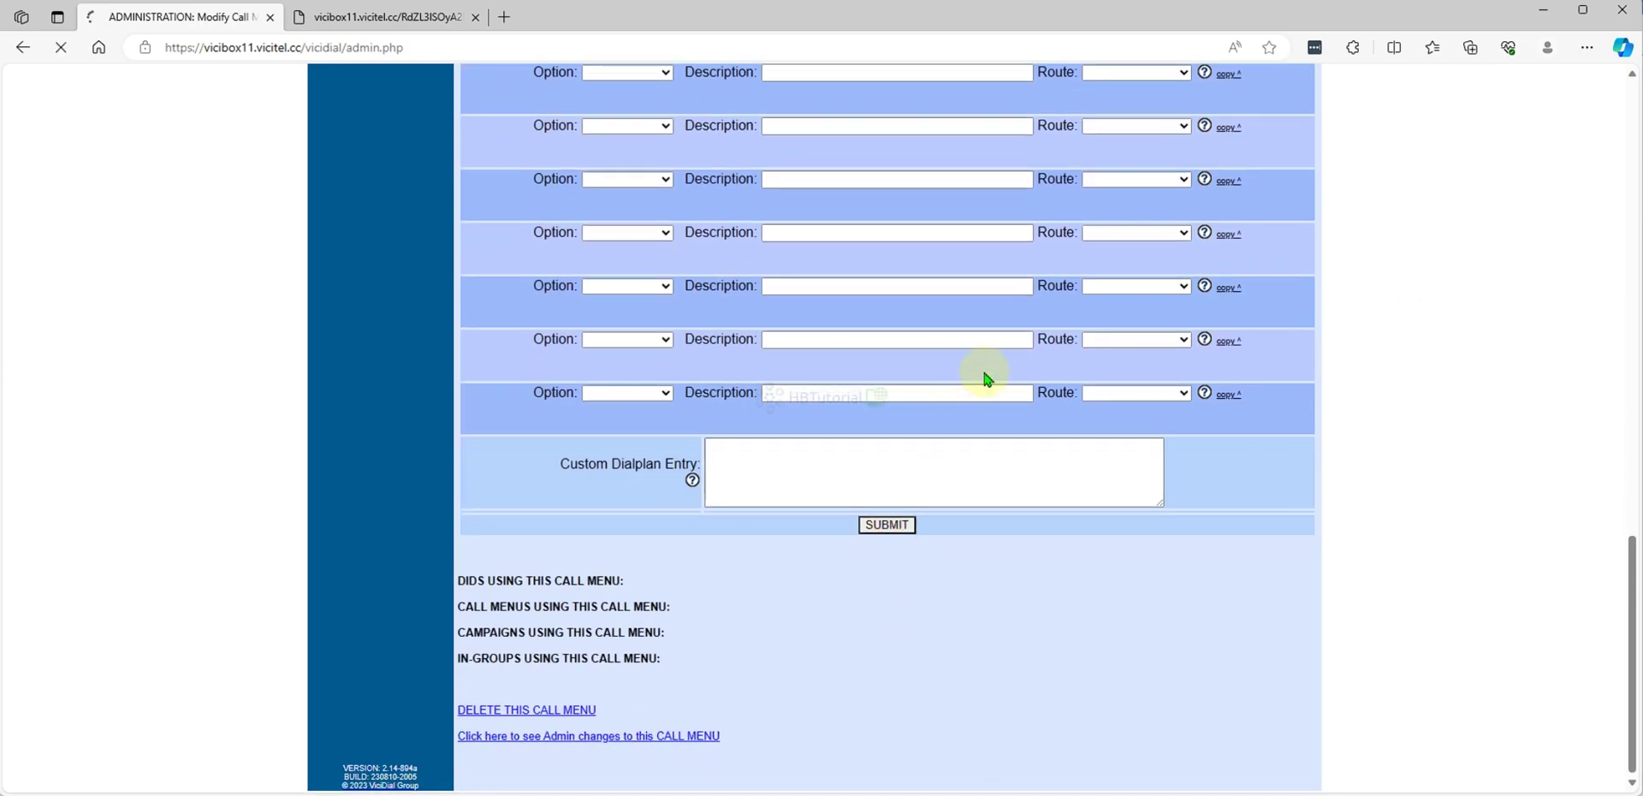
Review the submitted call menu record, checking its general settings and the list of configured options
{"action": "scroll", "coordinate": [990, 377], "scroll_direction": "down", "scroll_amount": 3}
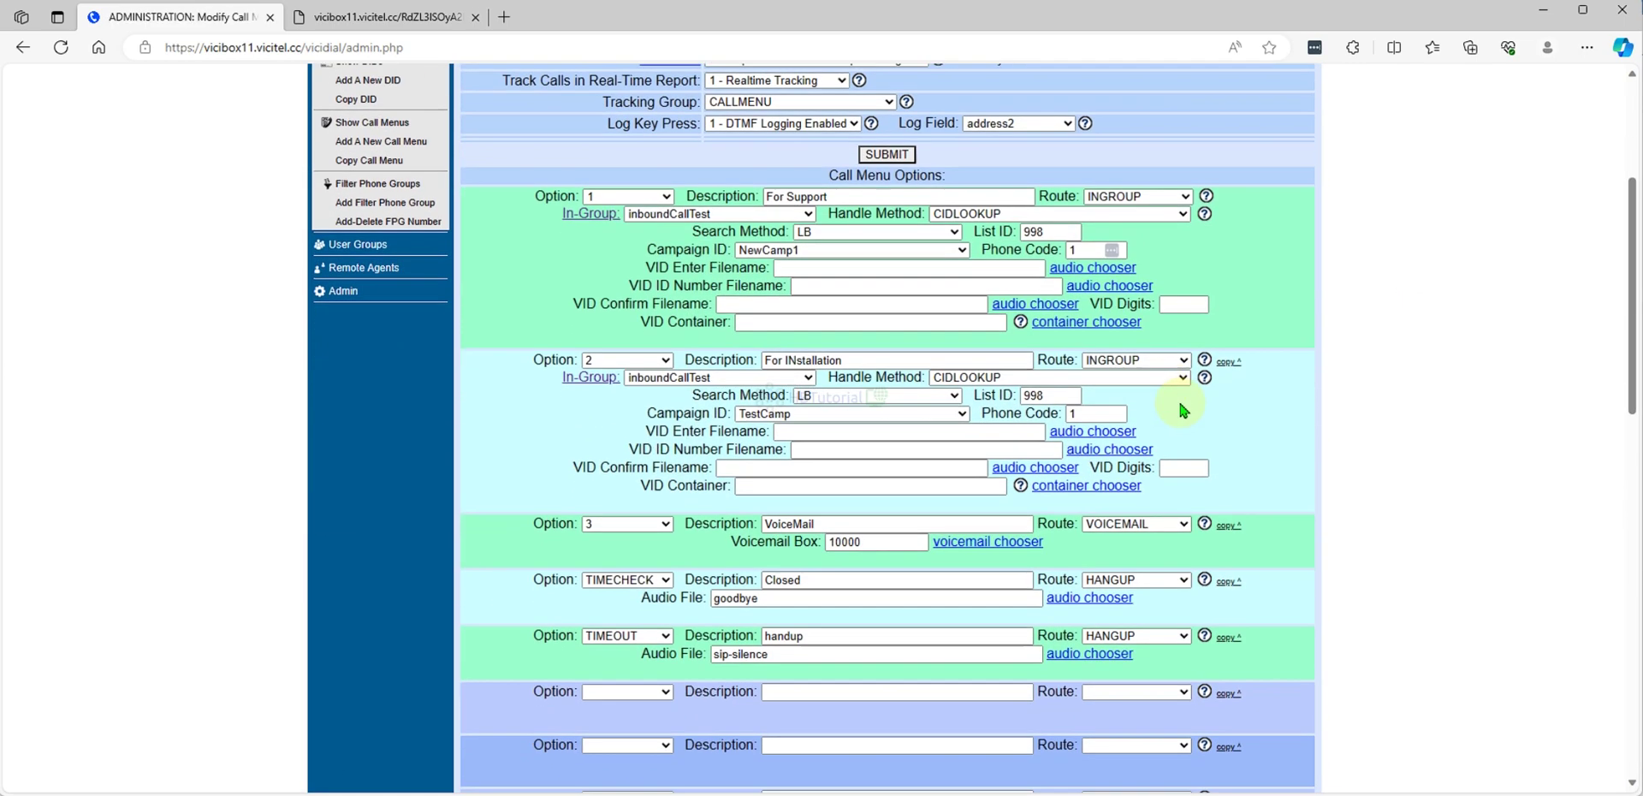
{"action": "scroll", "coordinate": [1178, 399], "scroll_direction": "up", "scroll_amount": 3}
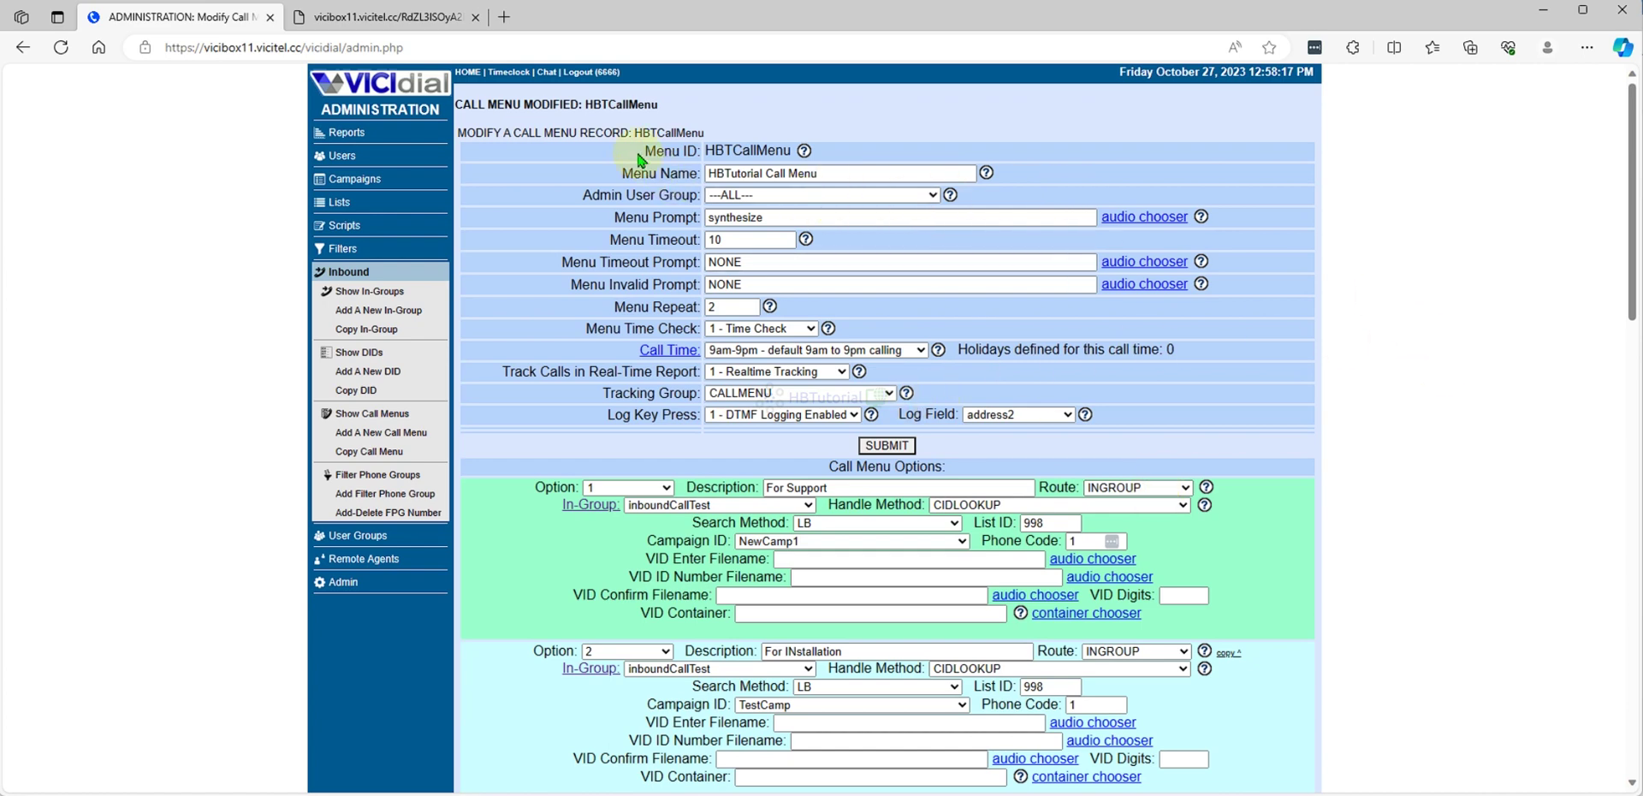
{"action": "scroll", "coordinate": [1368, 362], "scroll_direction": "down", "scroll_amount": 6}
{"action": "scroll", "coordinate": [1379, 361], "scroll_direction": "up", "scroll_amount": 6}
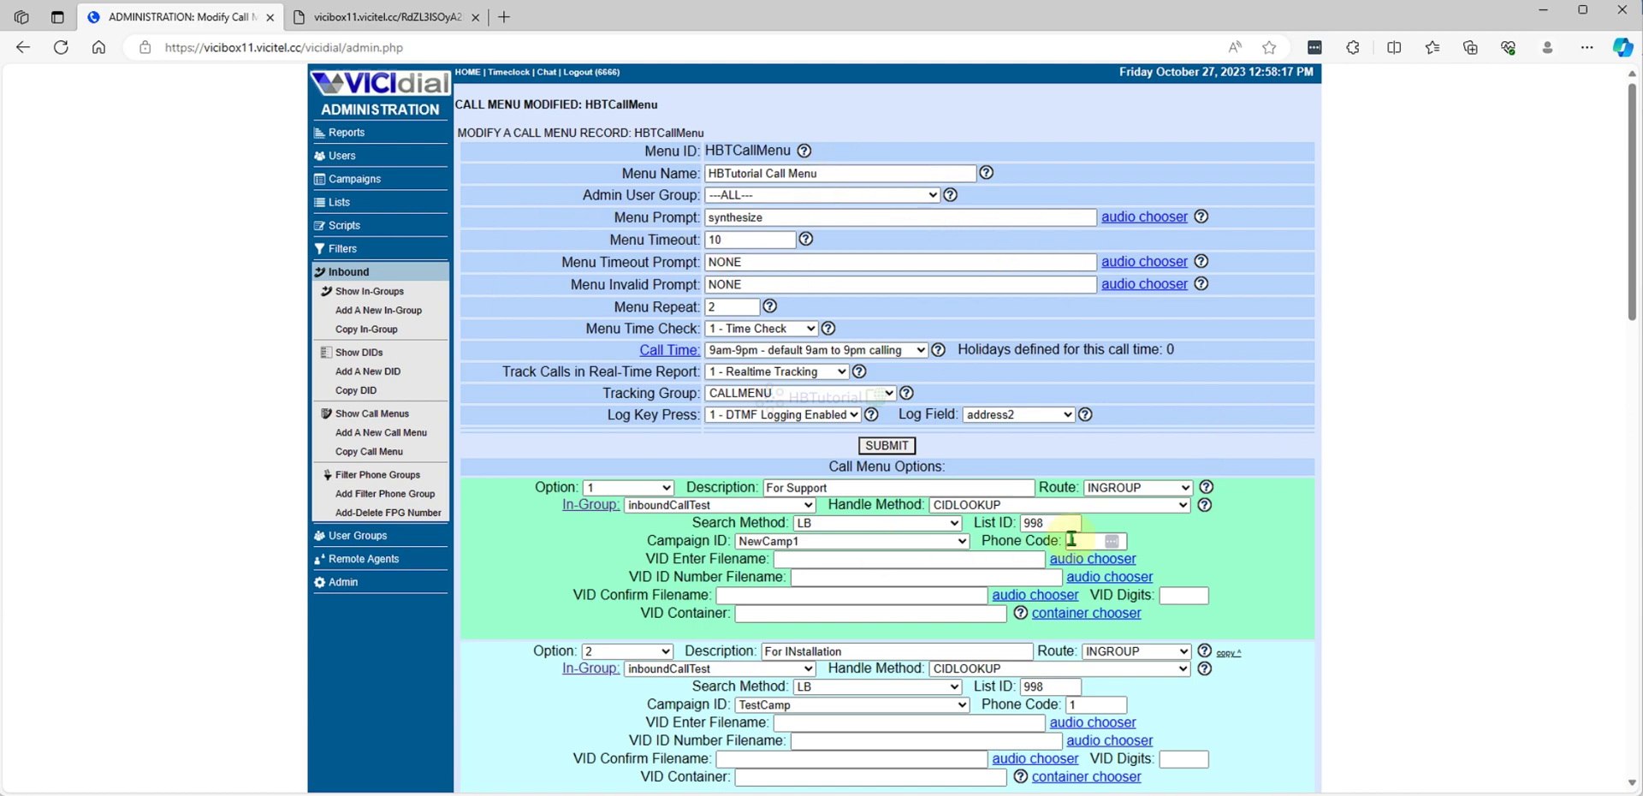
{"action": "scroll", "coordinate": [828, 581], "scroll_direction": "down", "scroll_amount": 4}
{"action": "scroll", "coordinate": [898, 575], "scroll_direction": "up", "scroll_amount": 4}
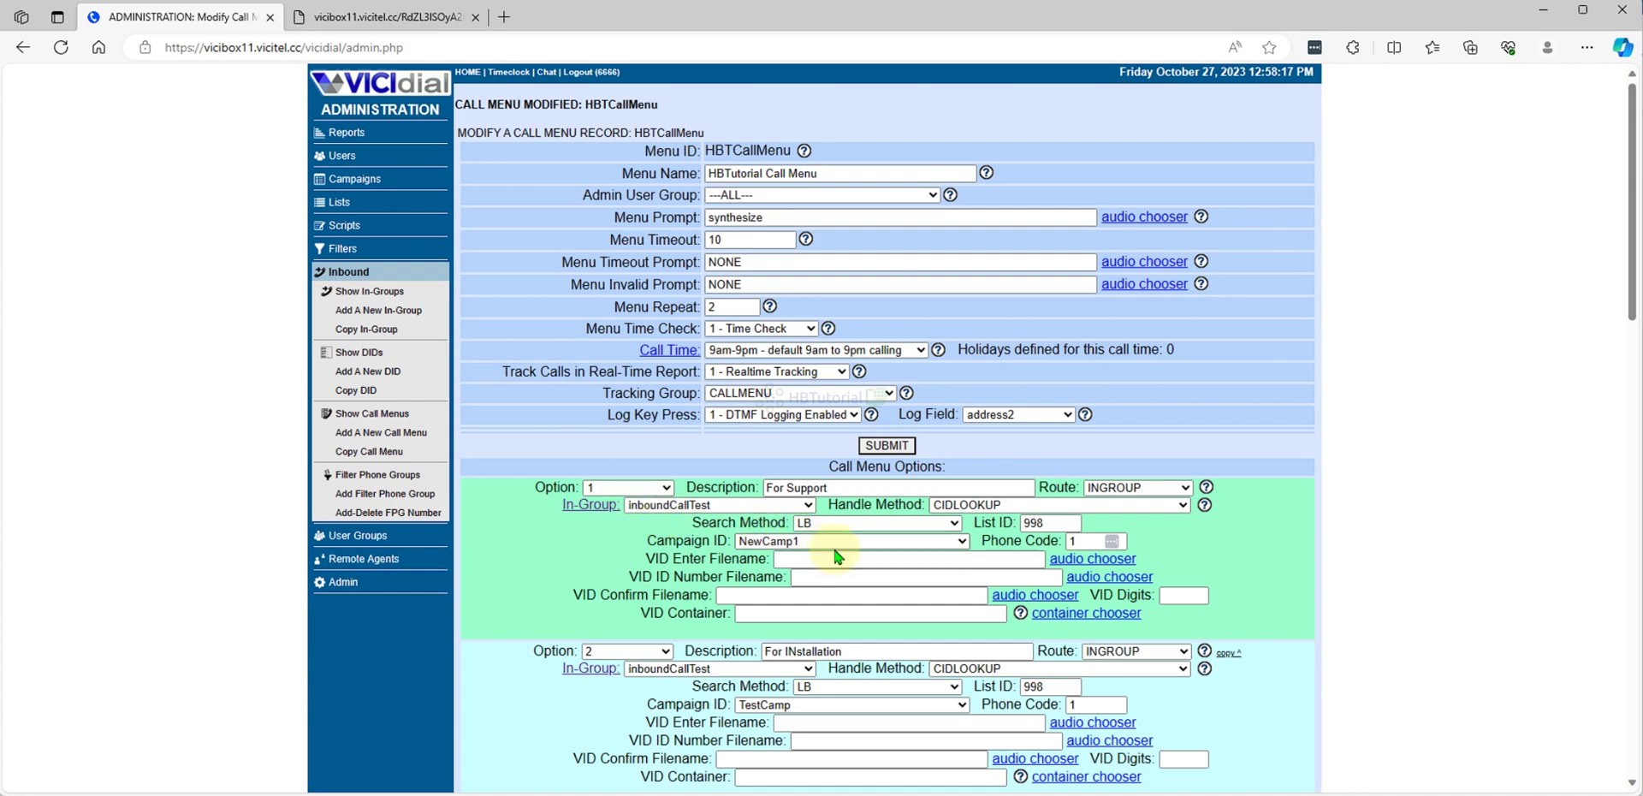
Check which in-groups are available for option 2, the installation option, without changing the selection
{"action": "scroll", "coordinate": [911, 562], "scroll_direction": "down", "scroll_amount": 2}
{"action": "left_click", "coordinate": [703, 524]}
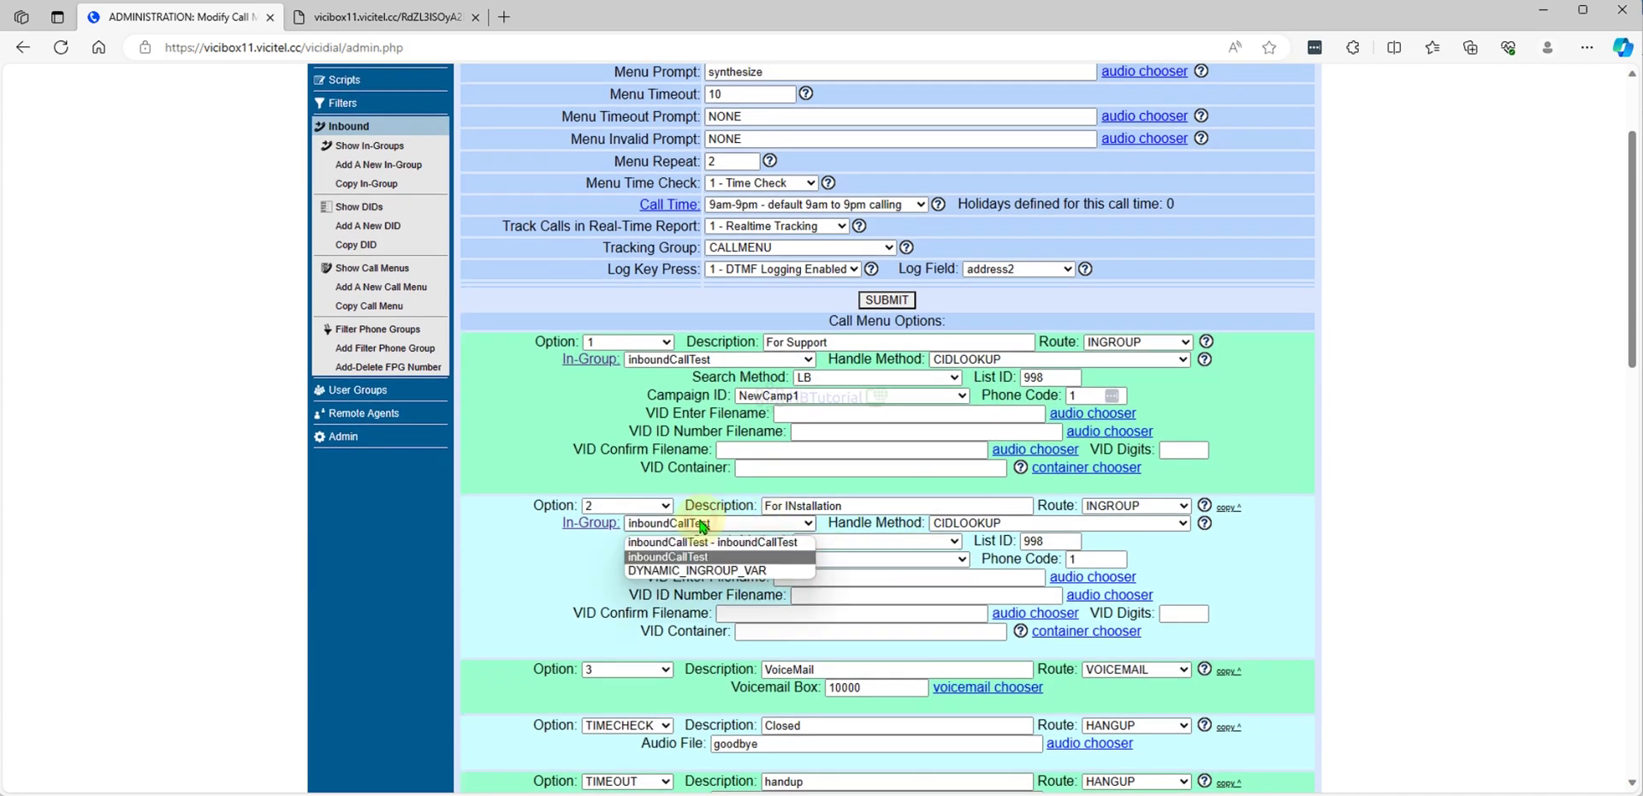
{"action": "left_click", "coordinate": [1367, 522]}
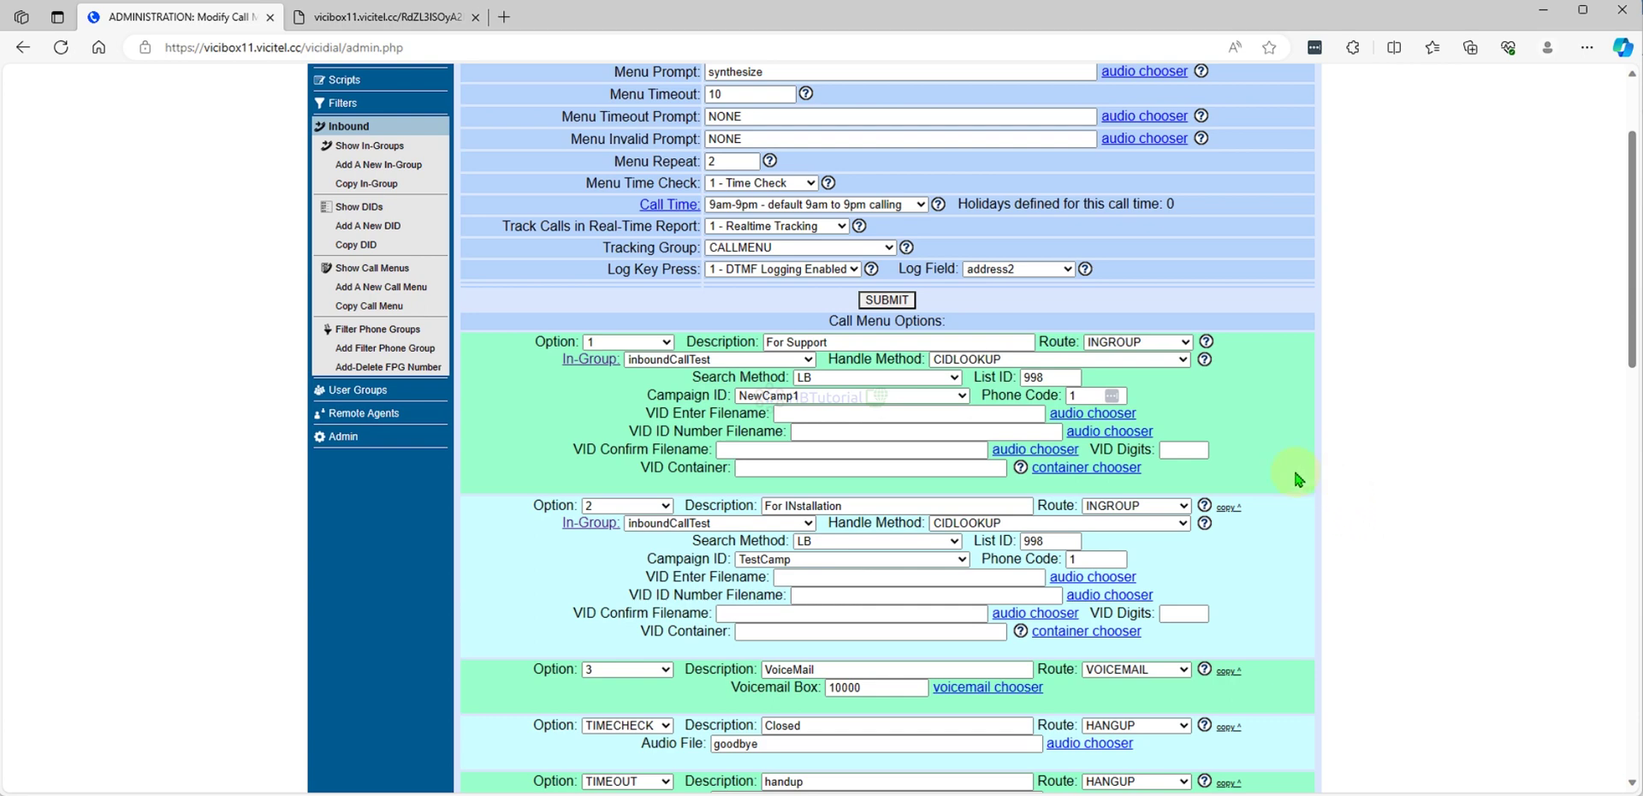
{"action": "left_click", "coordinate": [736, 524]}
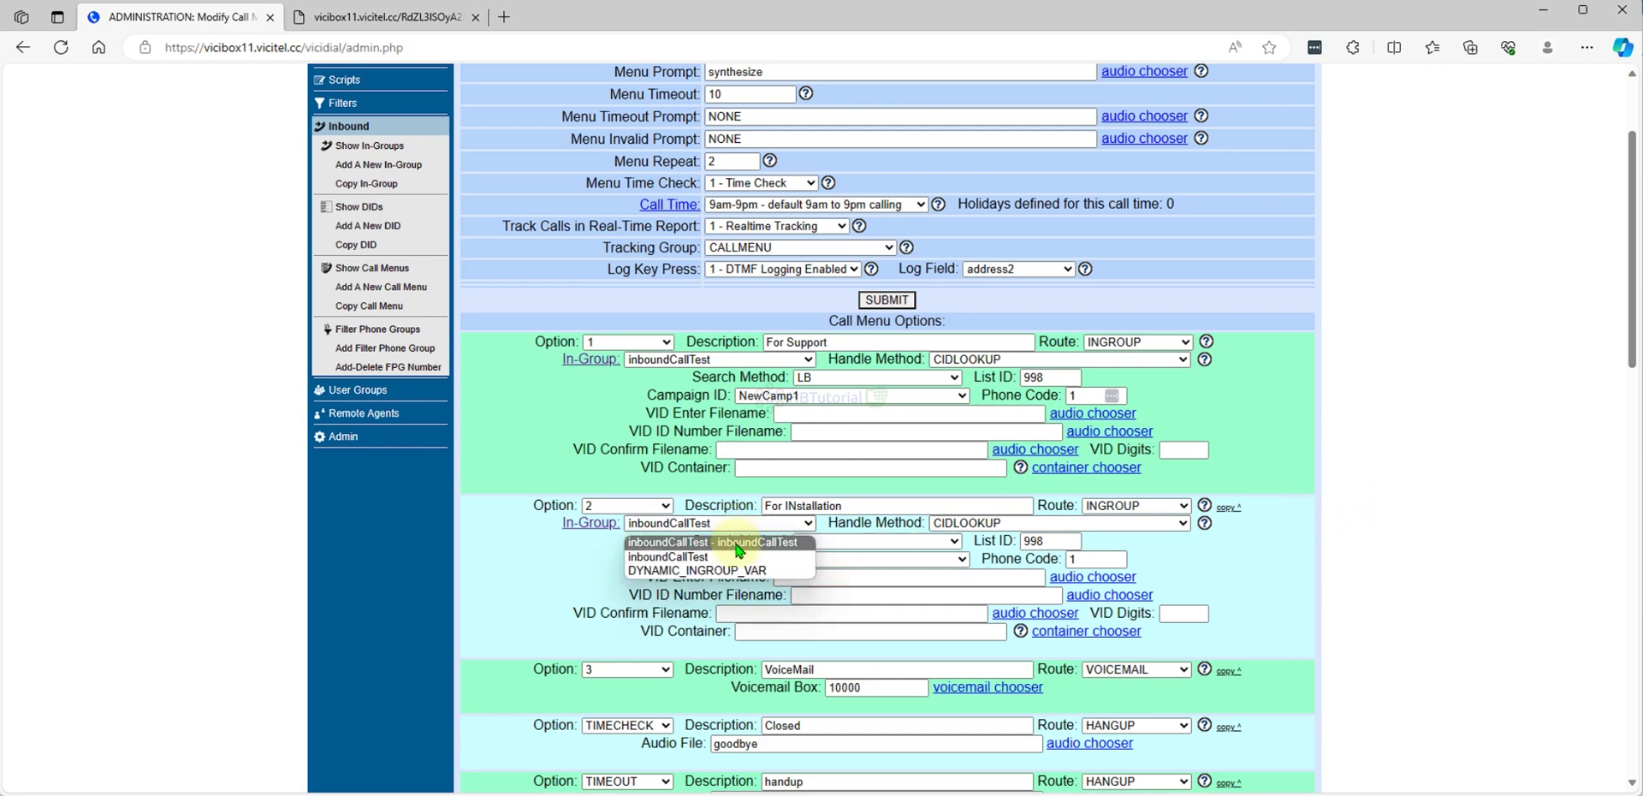
{"action": "left_click", "coordinate": [520, 429]}
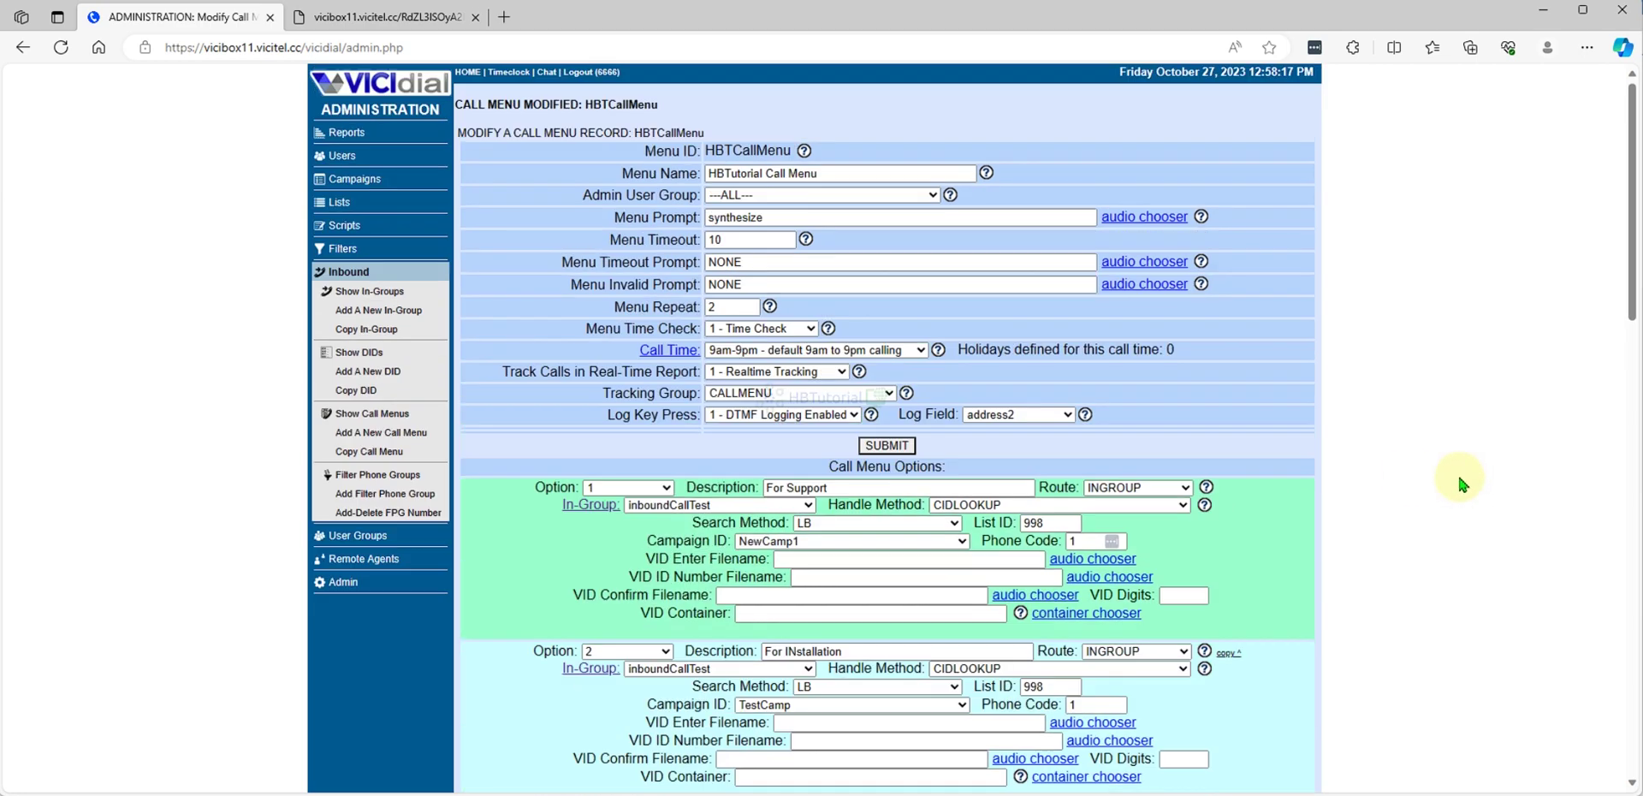
{"action": "scroll", "coordinate": [1456, 473], "scroll_direction": "down", "scroll_amount": 20}
{"action": "scroll", "coordinate": [1460, 452], "scroll_direction": "up", "scroll_amount": 20}
{"action": "left_click_drag", "start_coordinate": [449, 103], "coordinate": [856, 792]}
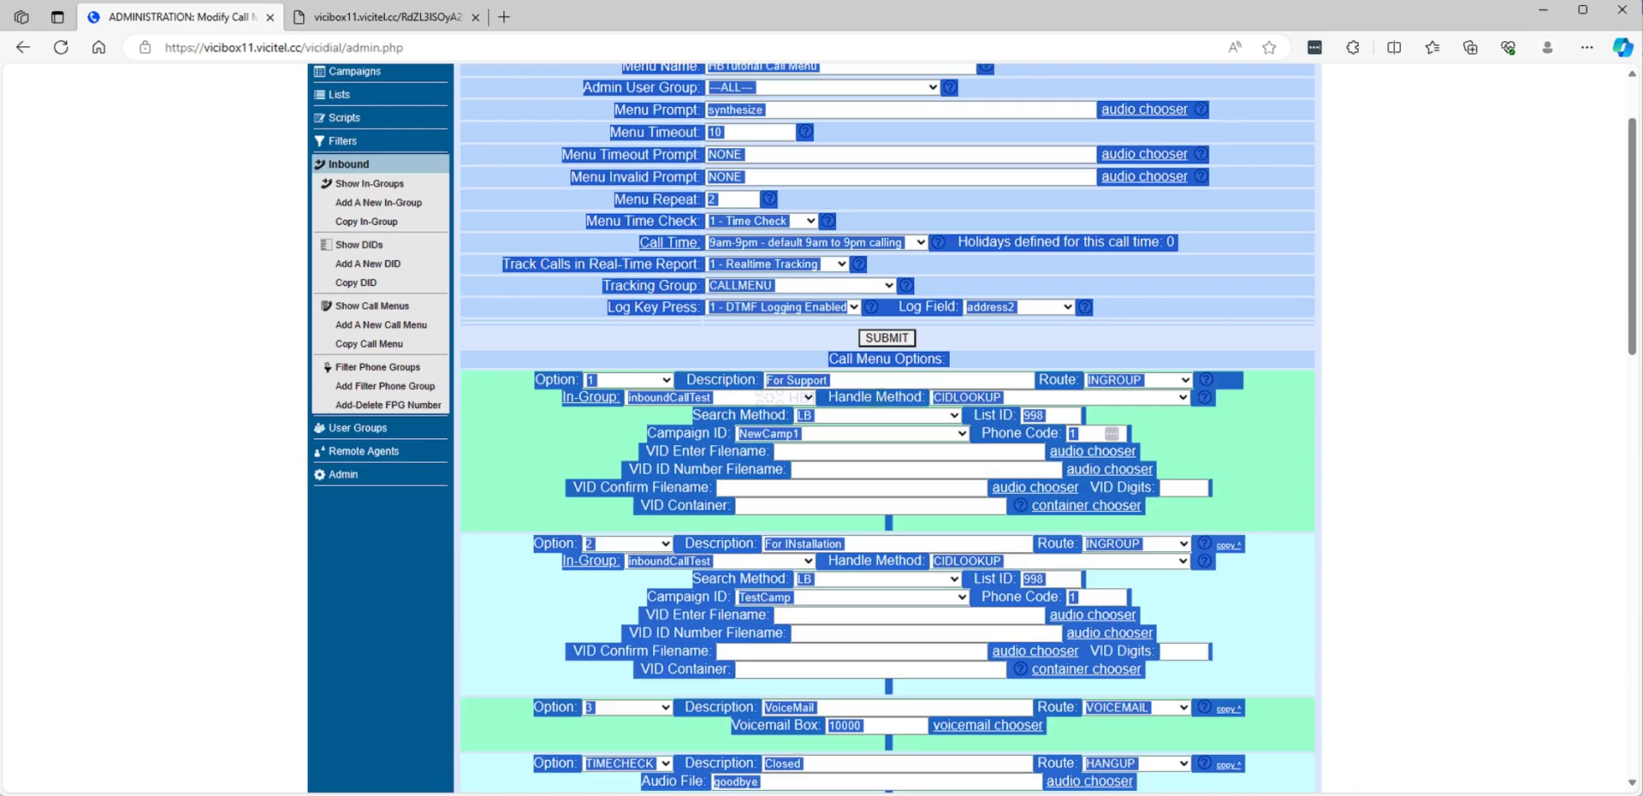
{"action": "left_click", "coordinate": [1357, 546]}
{"action": "scroll", "coordinate": [1355, 545], "scroll_direction": "up", "scroll_amount": 3}
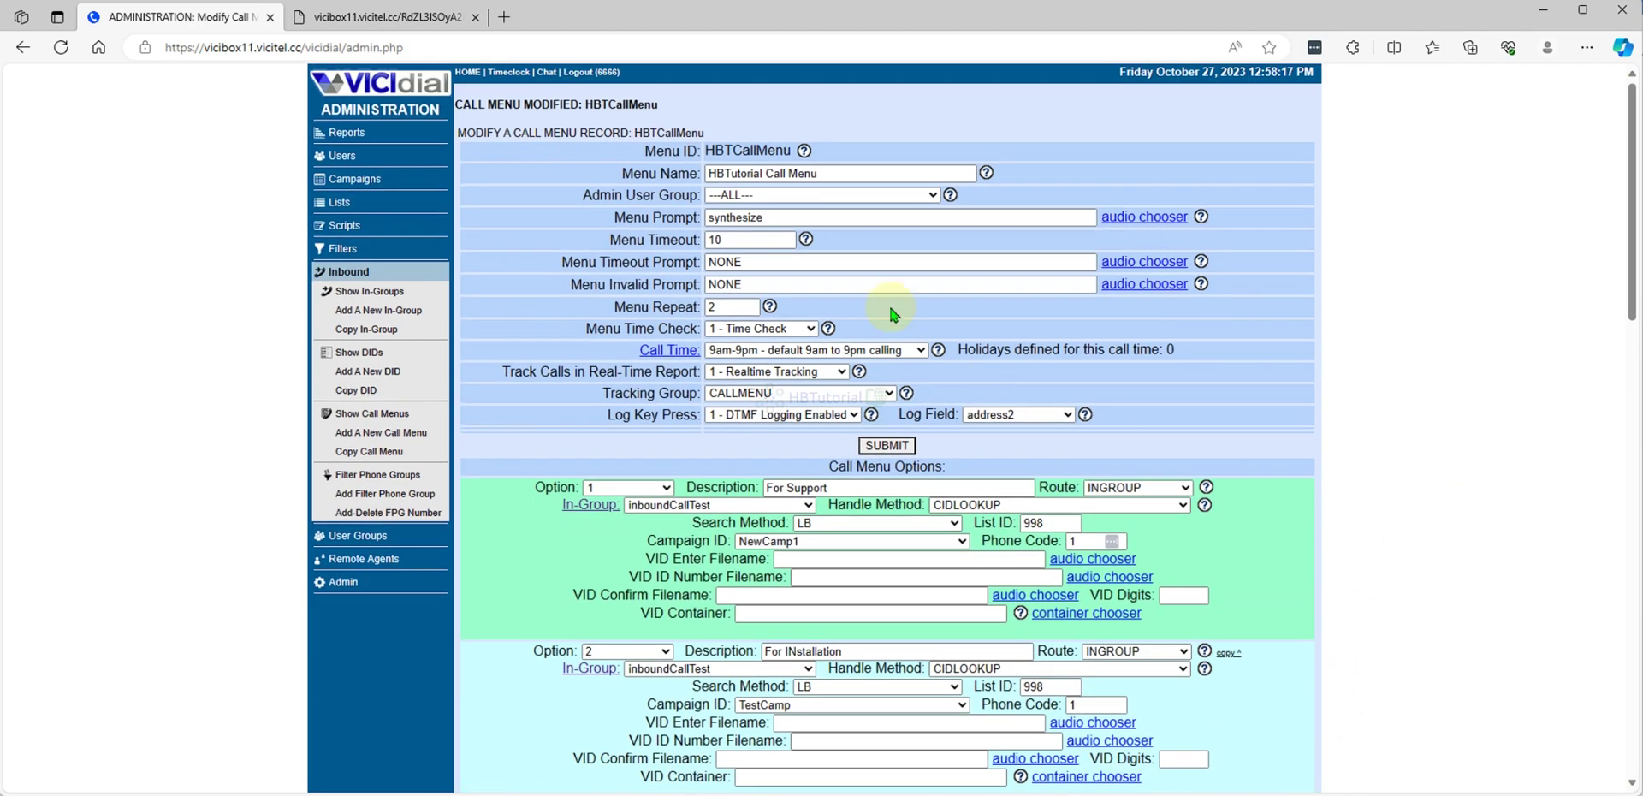
Examine the call menu's prompt and its support, installation, voicemail, TIMECHECK and TIMEOUT options
{"action": "left_click_drag", "start_coordinate": [609, 217], "coordinate": [697, 217]}
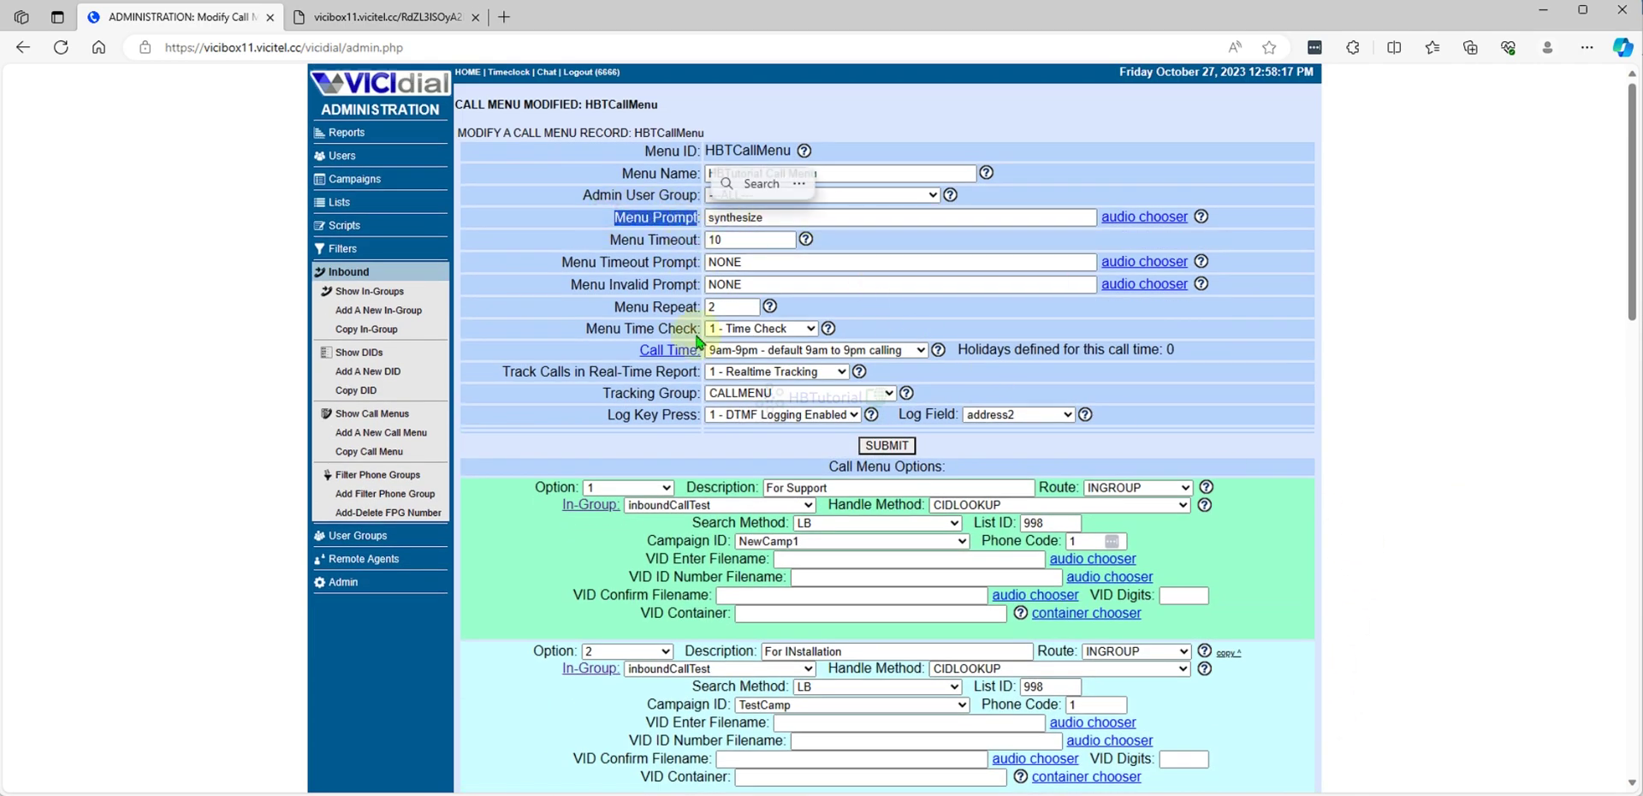
{"action": "scroll", "coordinate": [809, 324], "scroll_direction": "down", "scroll_amount": 2}
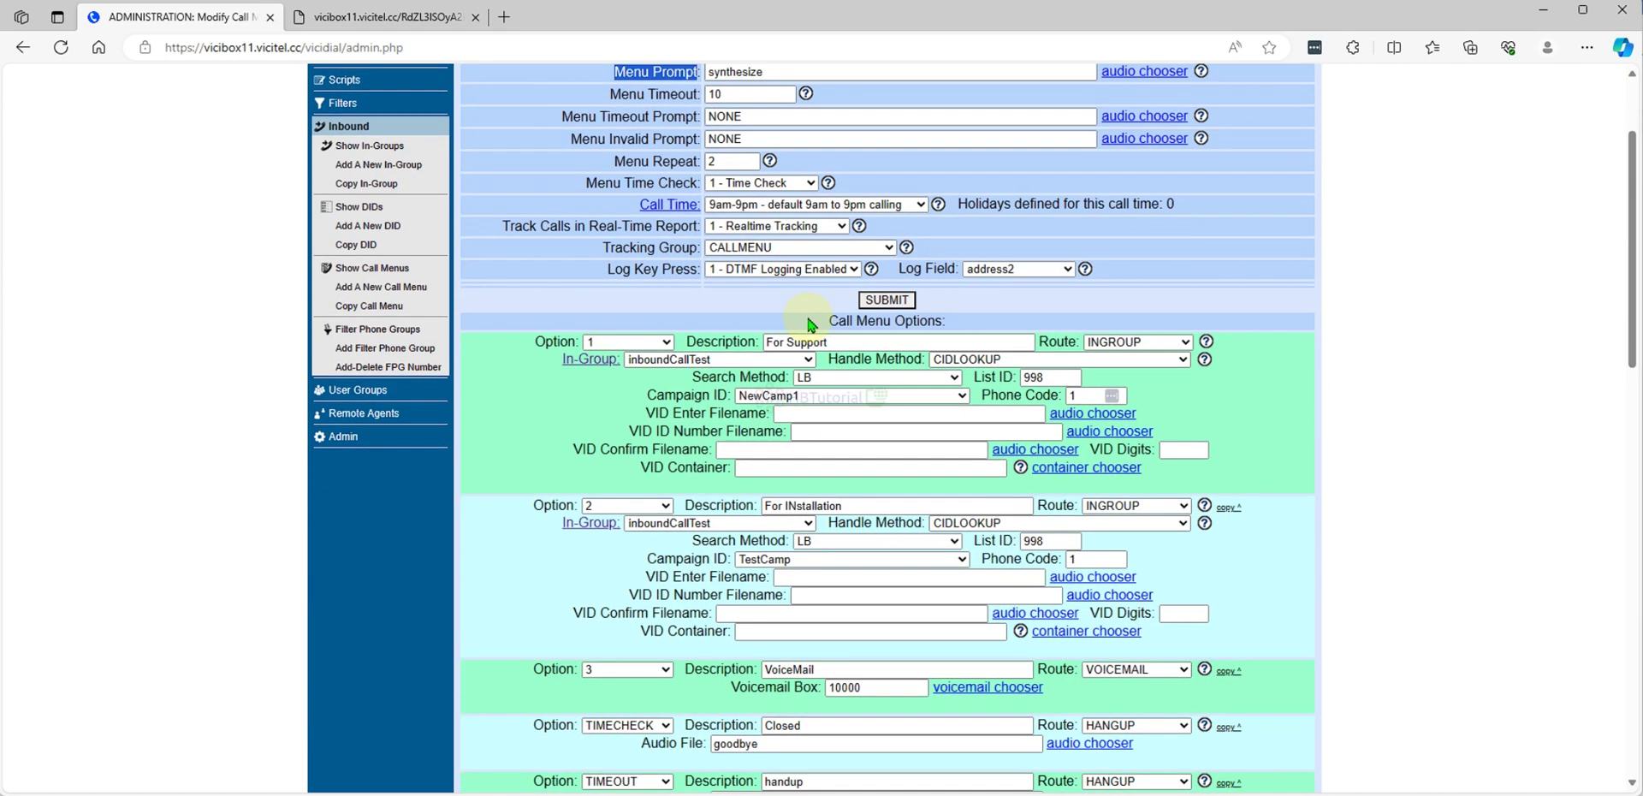
{"action": "left_click_drag", "start_coordinate": [533, 342], "coordinate": [582, 341]}
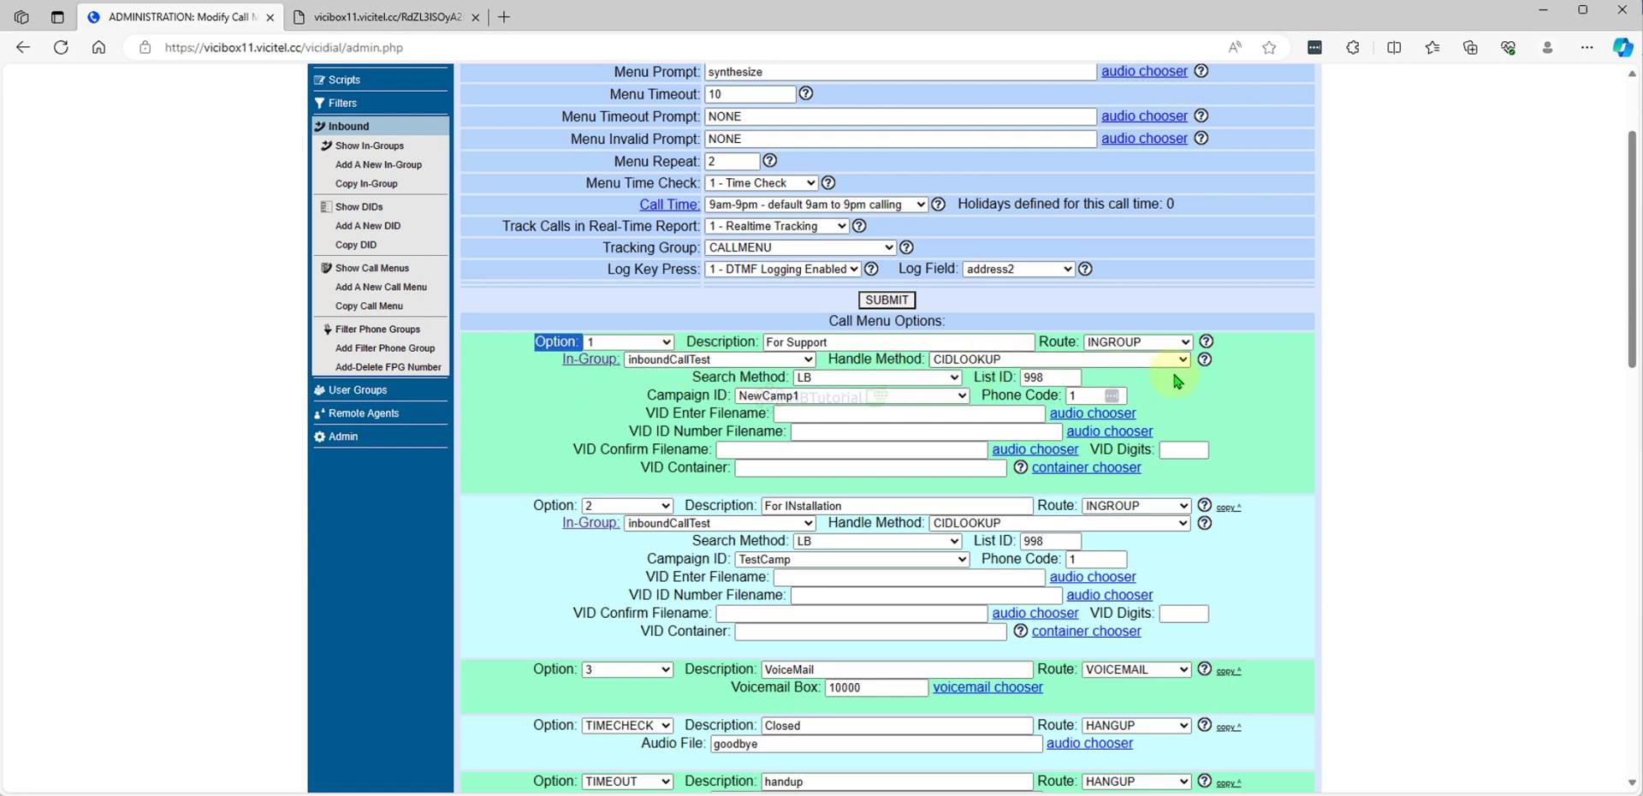
{"action": "scroll", "coordinate": [1176, 381], "scroll_direction": "down", "scroll_amount": 2}
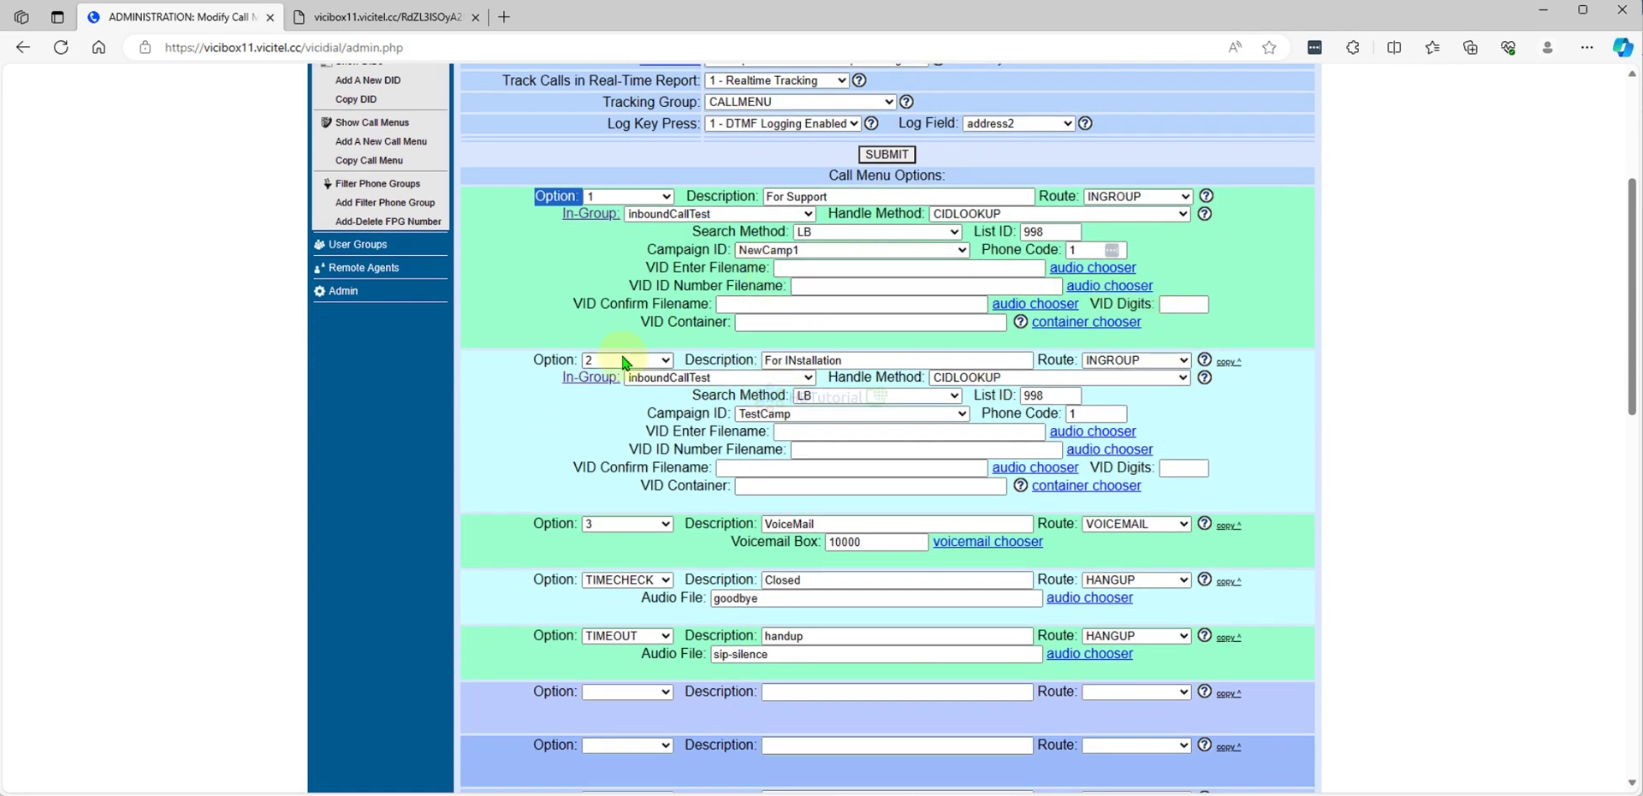
{"action": "scroll", "coordinate": [607, 325], "scroll_direction": "down", "scroll_amount": 4}
{"action": "scroll", "coordinate": [565, 214], "scroll_direction": "up", "scroll_amount": 4}
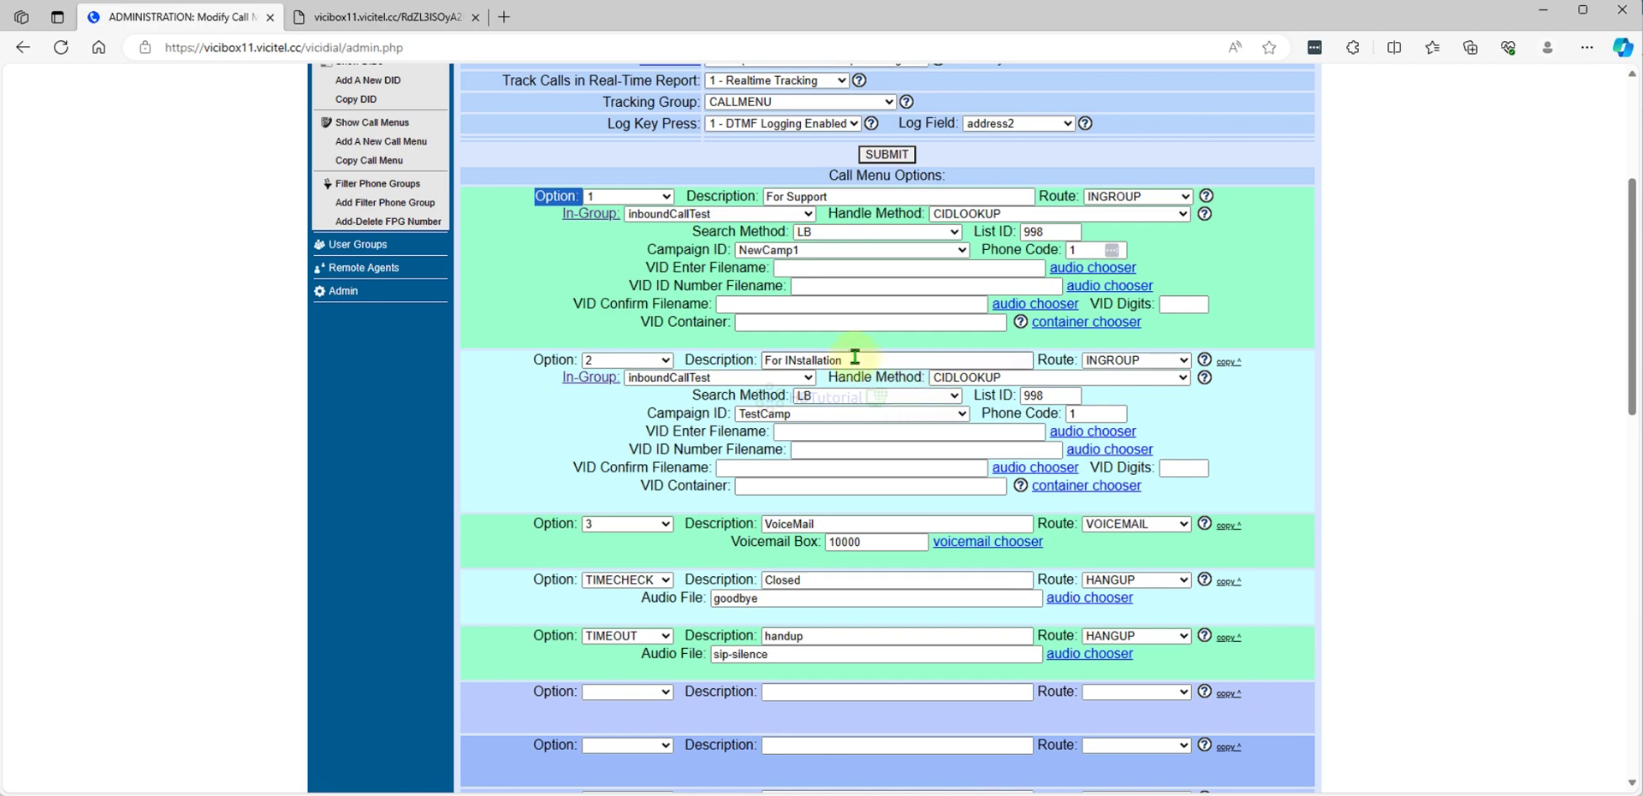
{"action": "scroll", "coordinate": [633, 402], "scroll_direction": "down", "scroll_amount": 3}
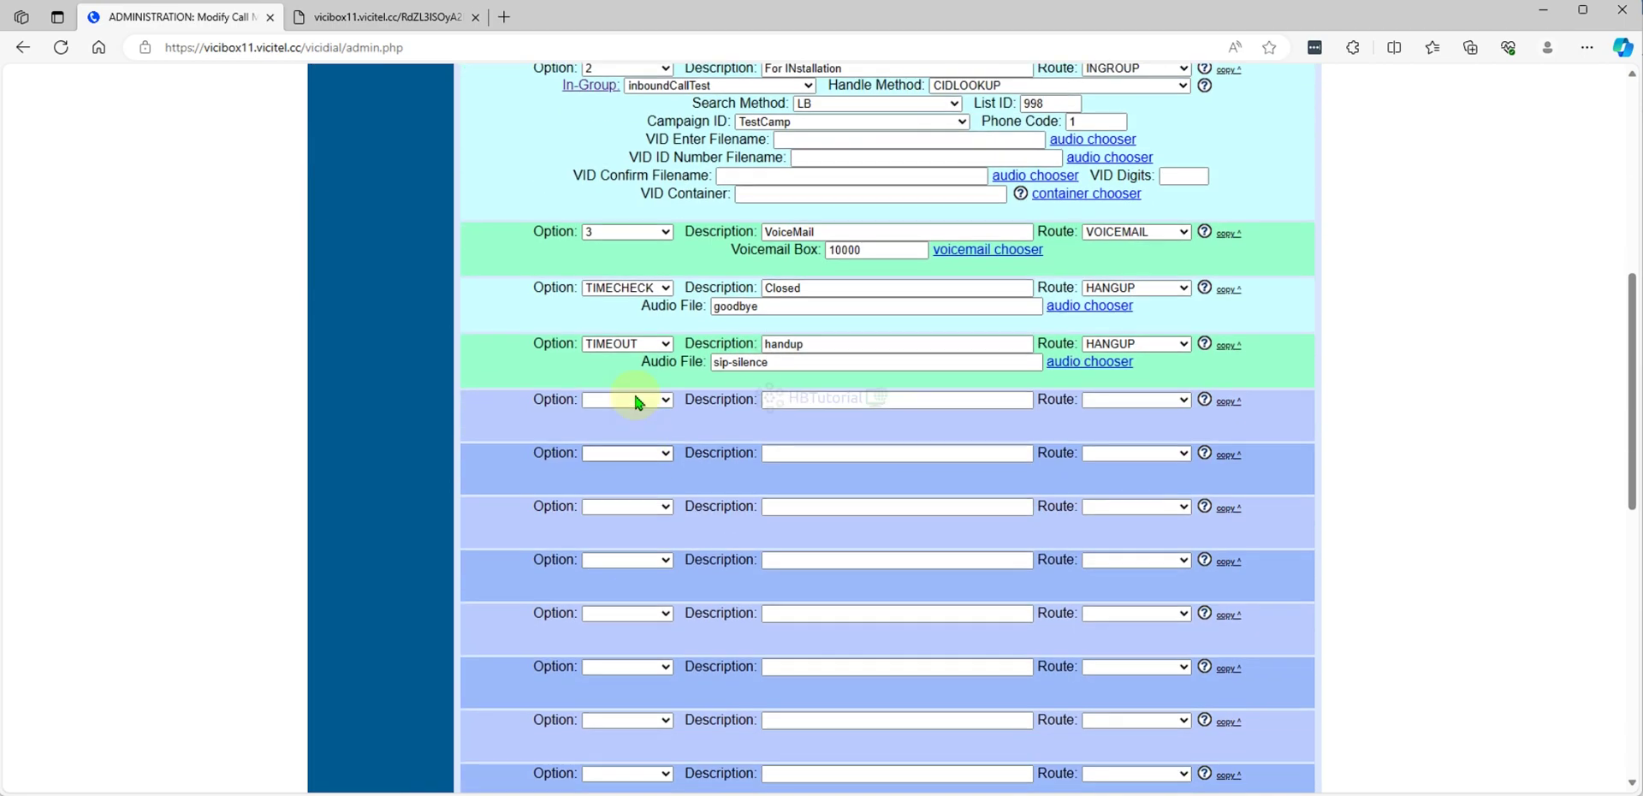
{"action": "scroll", "coordinate": [791, 510], "scroll_direction": "down", "scroll_amount": 5}
{"action": "scroll", "coordinate": [804, 522], "scroll_direction": "up", "scroll_amount": 15}
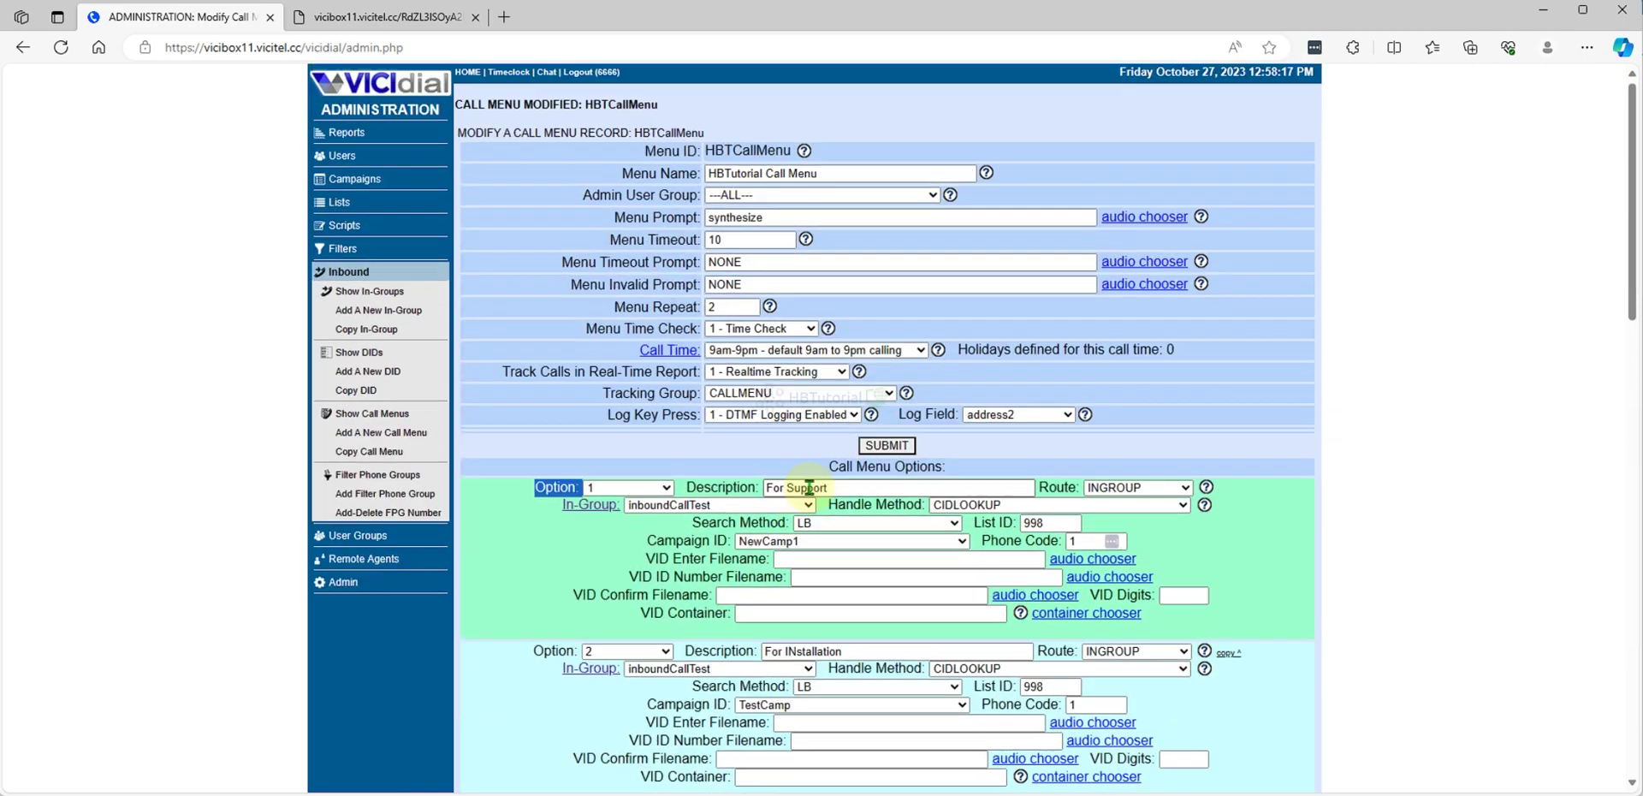
{"action": "left_click", "coordinate": [1358, 398]}
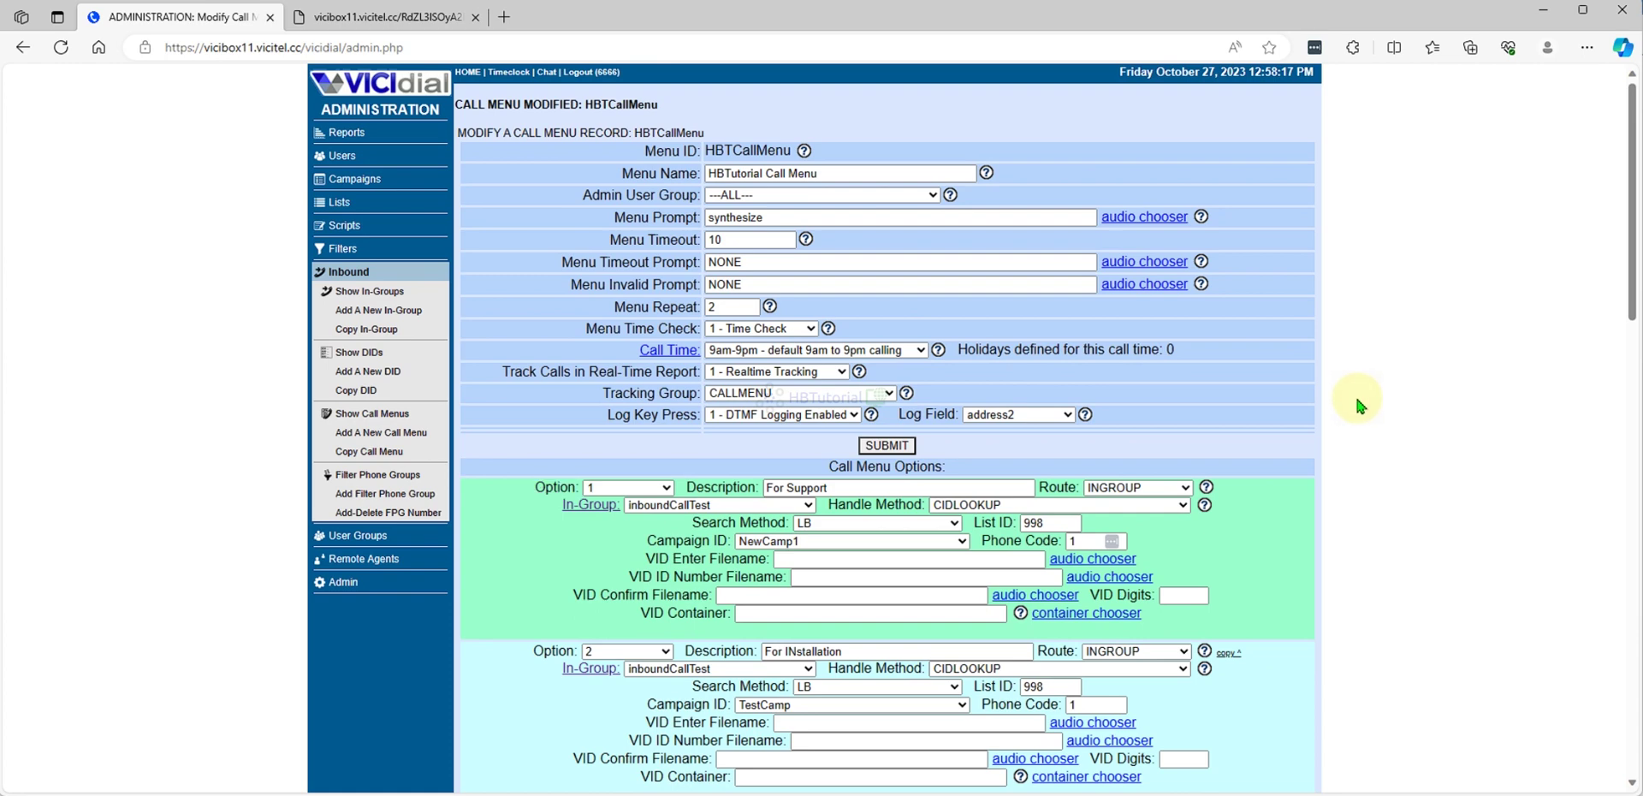